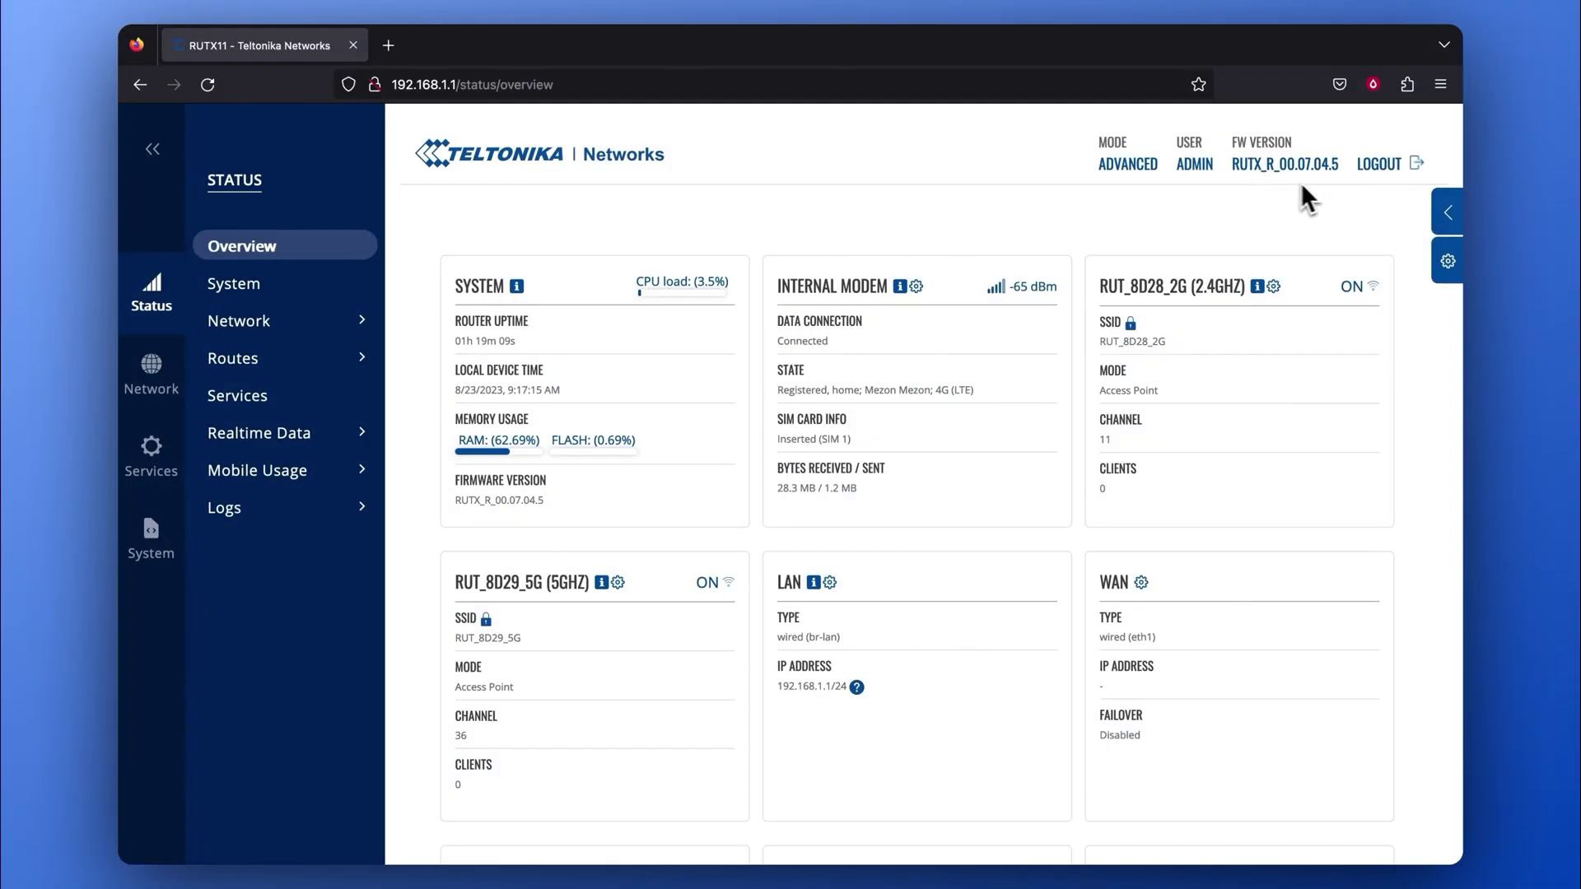
Open the router's System > Firmware update page from the FW VERSION link.
{"action": "left_click", "coordinate": [1257, 169]}
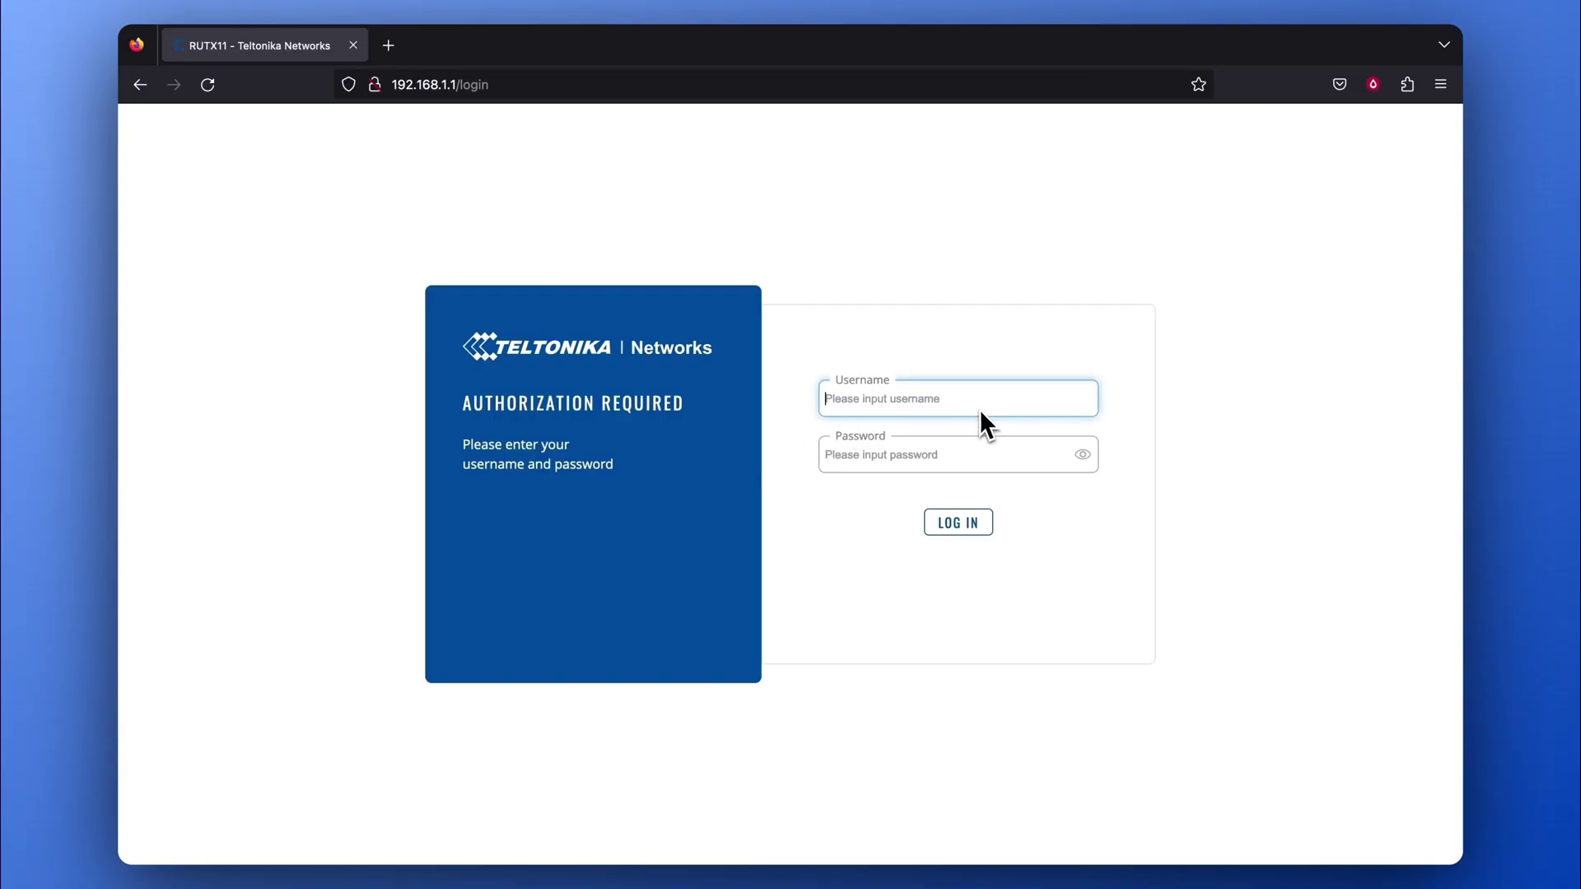
Sign in to the router with the admin username and password.
{"action": "type", "text": "admin"}
{"action": "left_click", "coordinate": [1010, 466]}
{"action": "type", "text": "**********"}
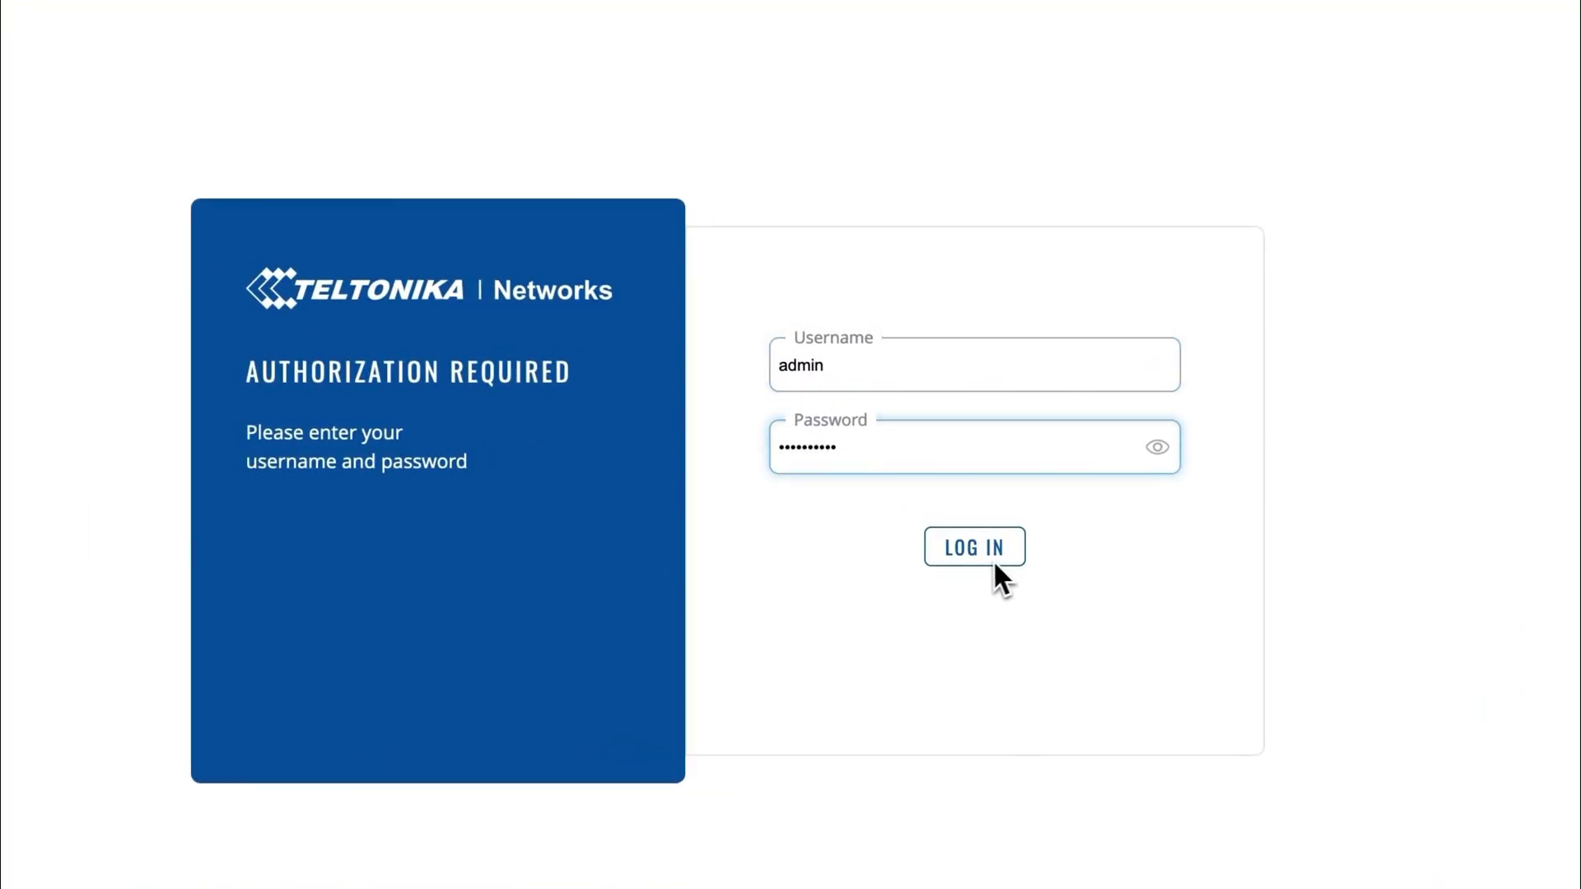
{"action": "left_click", "coordinate": [992, 556]}
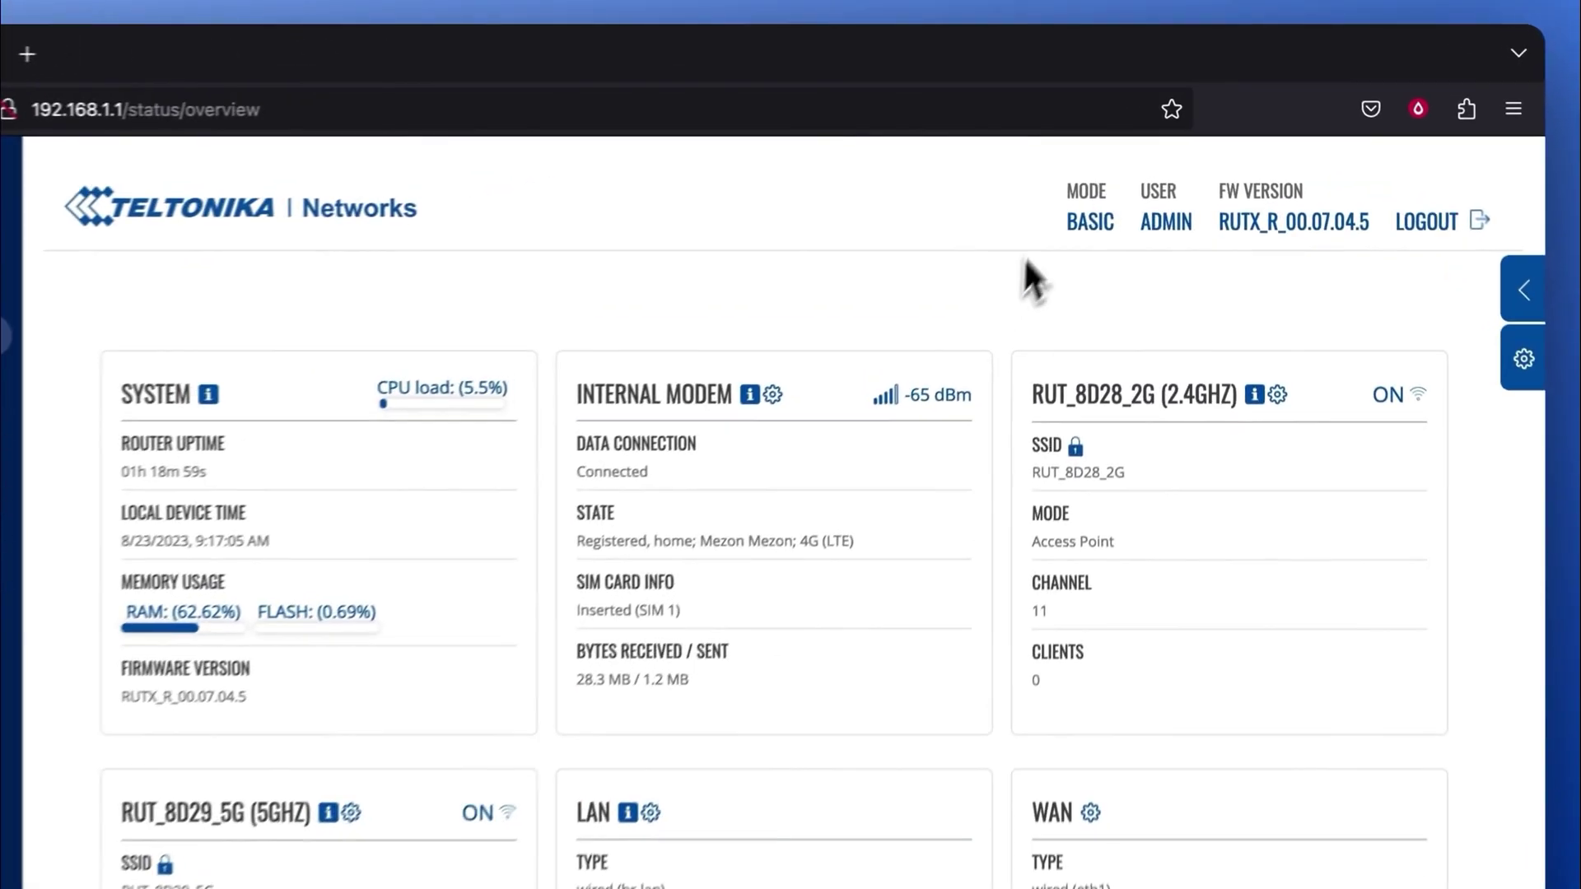
Switch to Advanced mode and open the LAN interface's settings under Network > Interfaces.
{"action": "left_click", "coordinate": [1091, 227]}
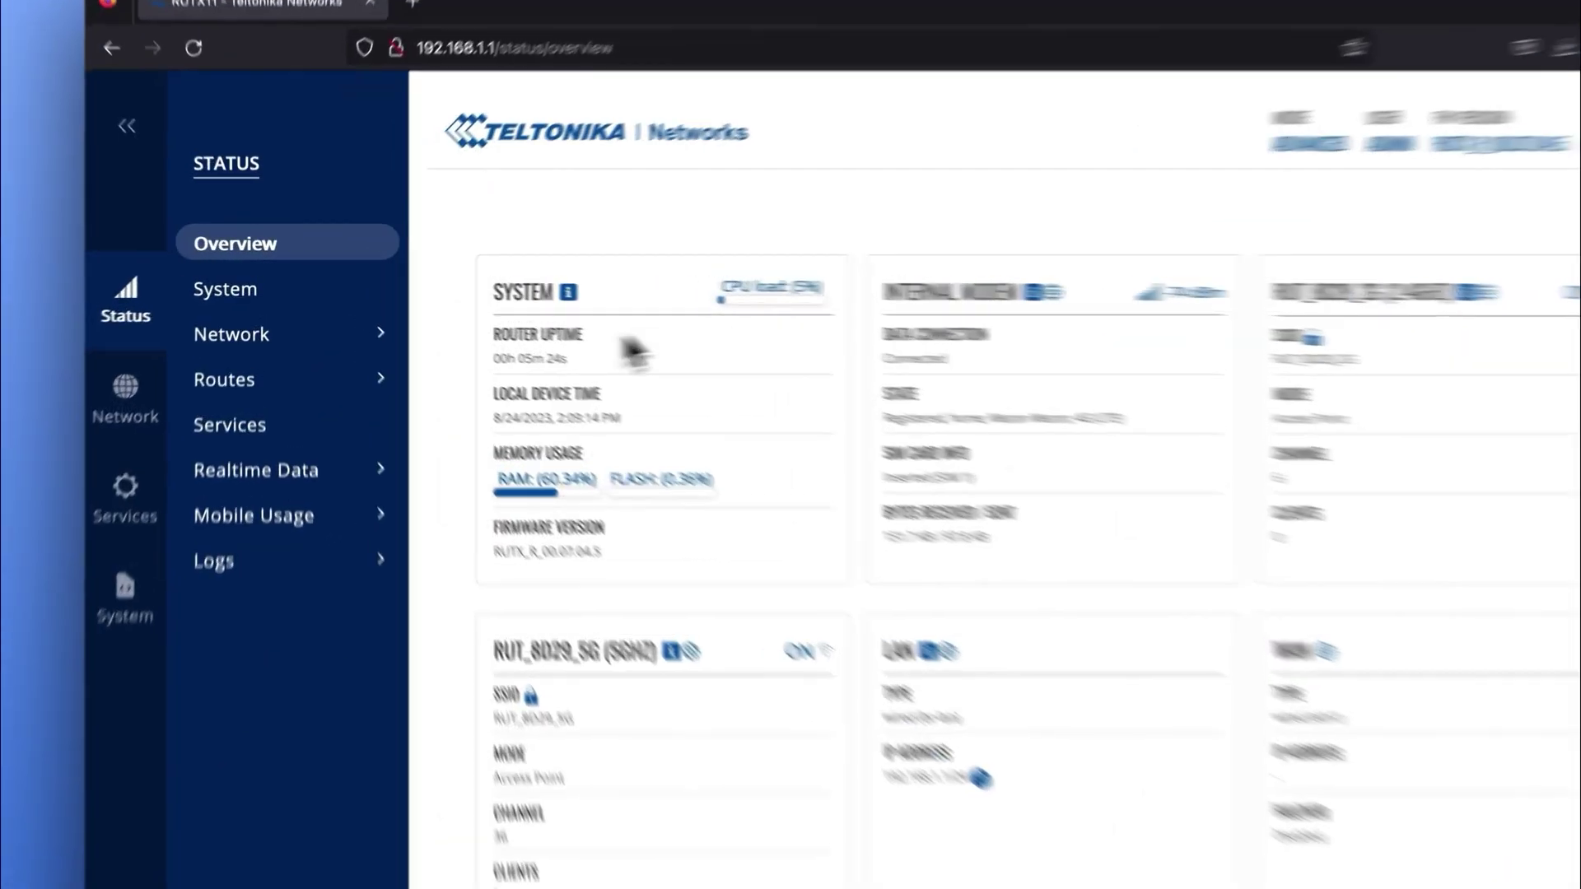
{"action": "left_click", "coordinate": [131, 403]}
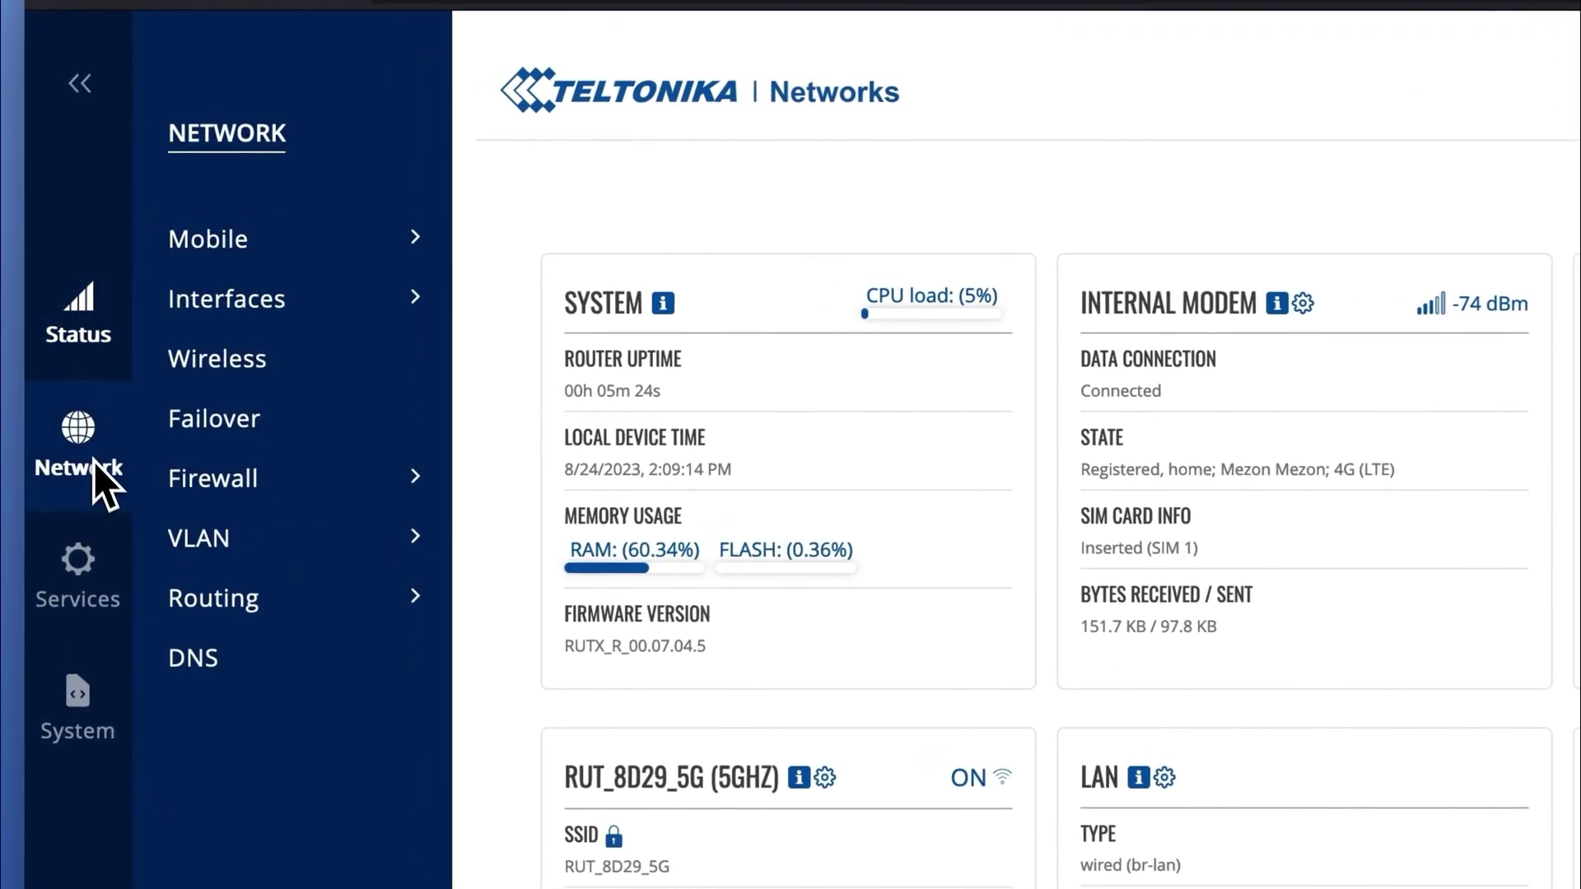
{"action": "left_click", "coordinate": [240, 325]}
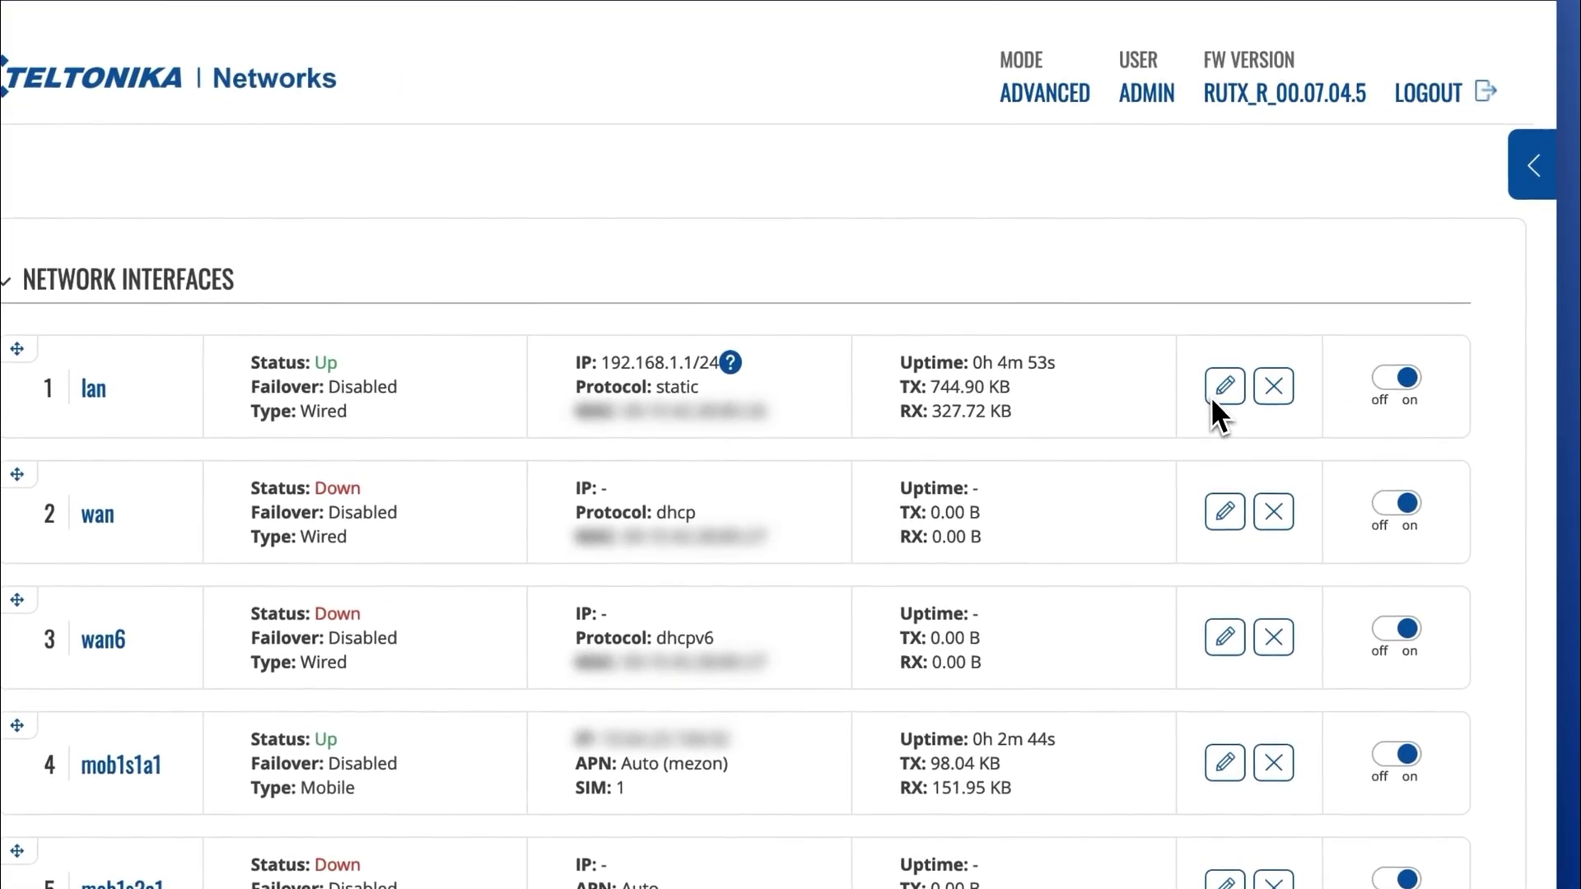
{"action": "left_click", "coordinate": [1213, 398]}
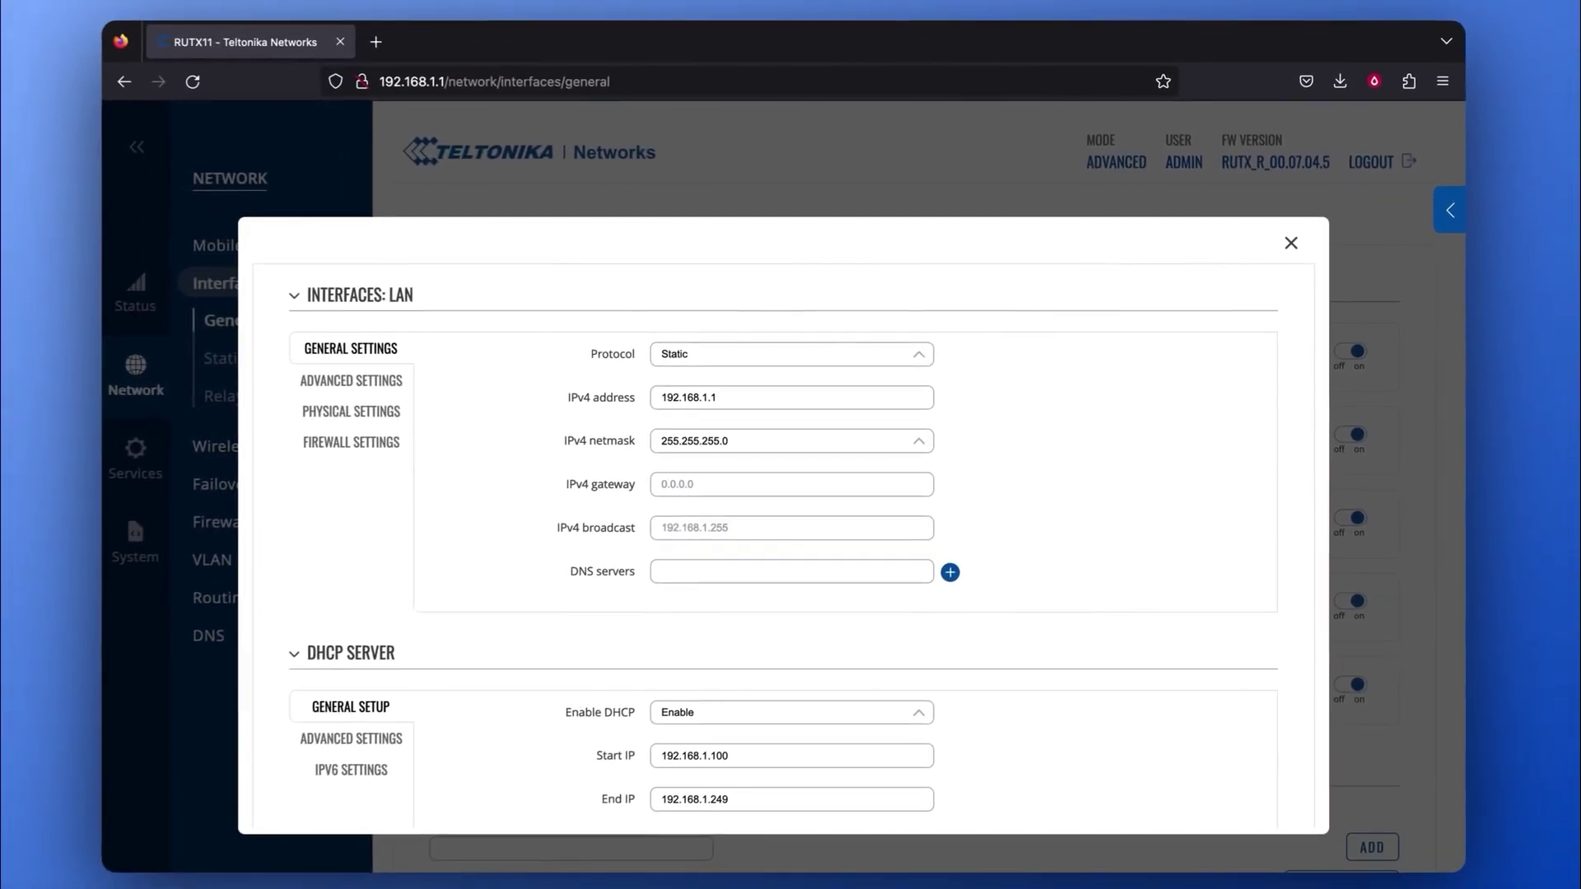
Change the LAN interface's IPv4 address from 192.168.1.1 to 192.168.1.2 and apply it.
{"action": "scroll", "coordinate": [1182, 369], "scroll_direction": "down", "scroll_amount": 1}
{"action": "scroll", "coordinate": [1194, 362], "scroll_direction": "down", "scroll_amount": 3}
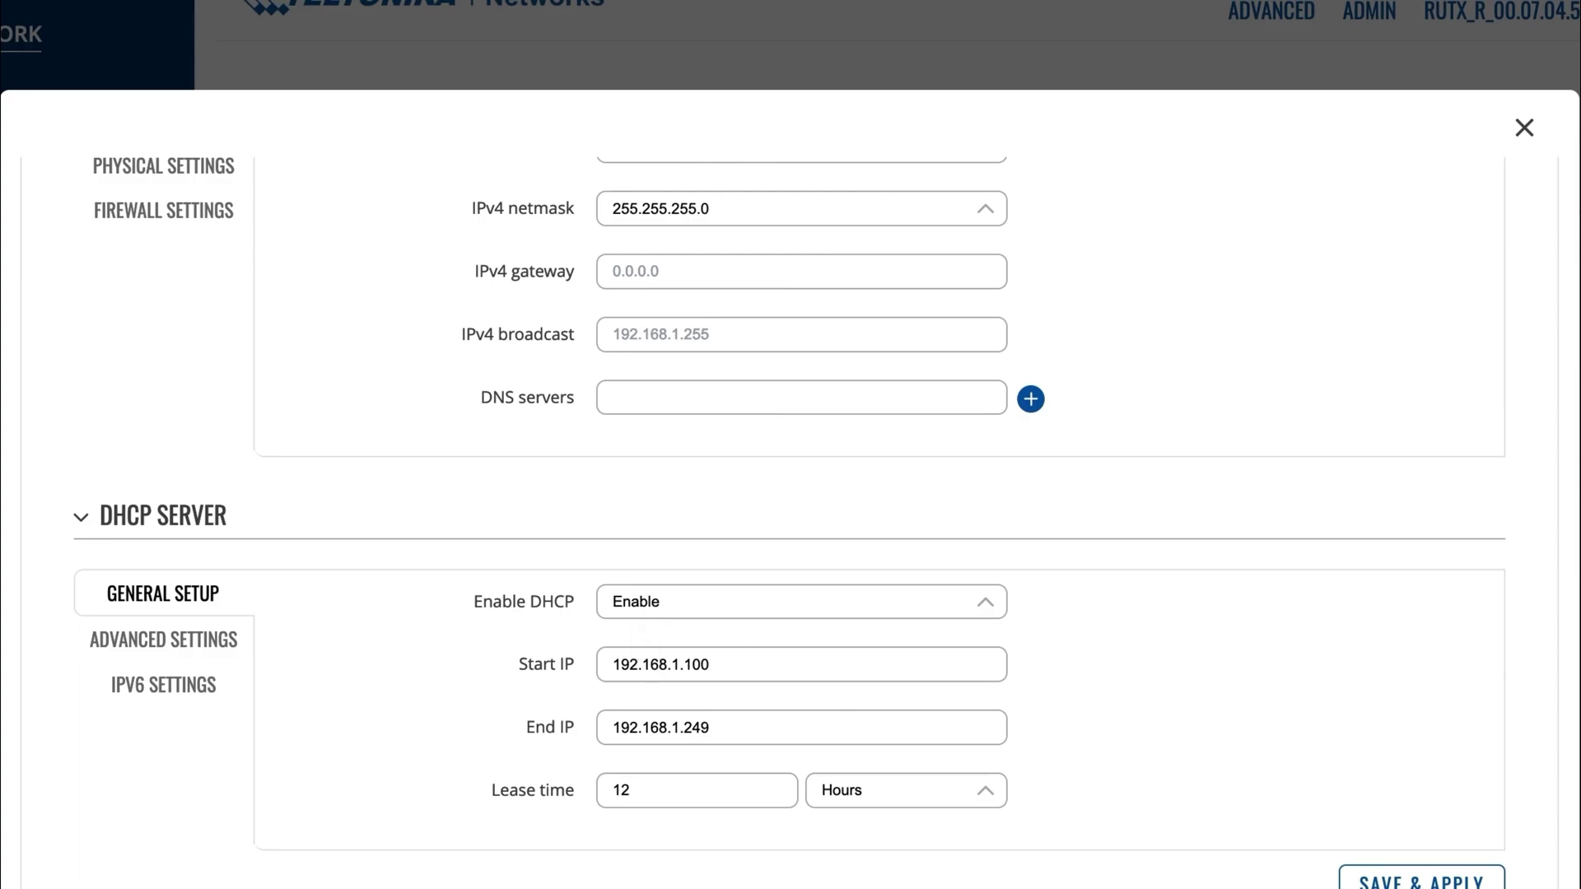
{"action": "scroll", "coordinate": [790, 519], "scroll_direction": "up", "scroll_amount": 3}
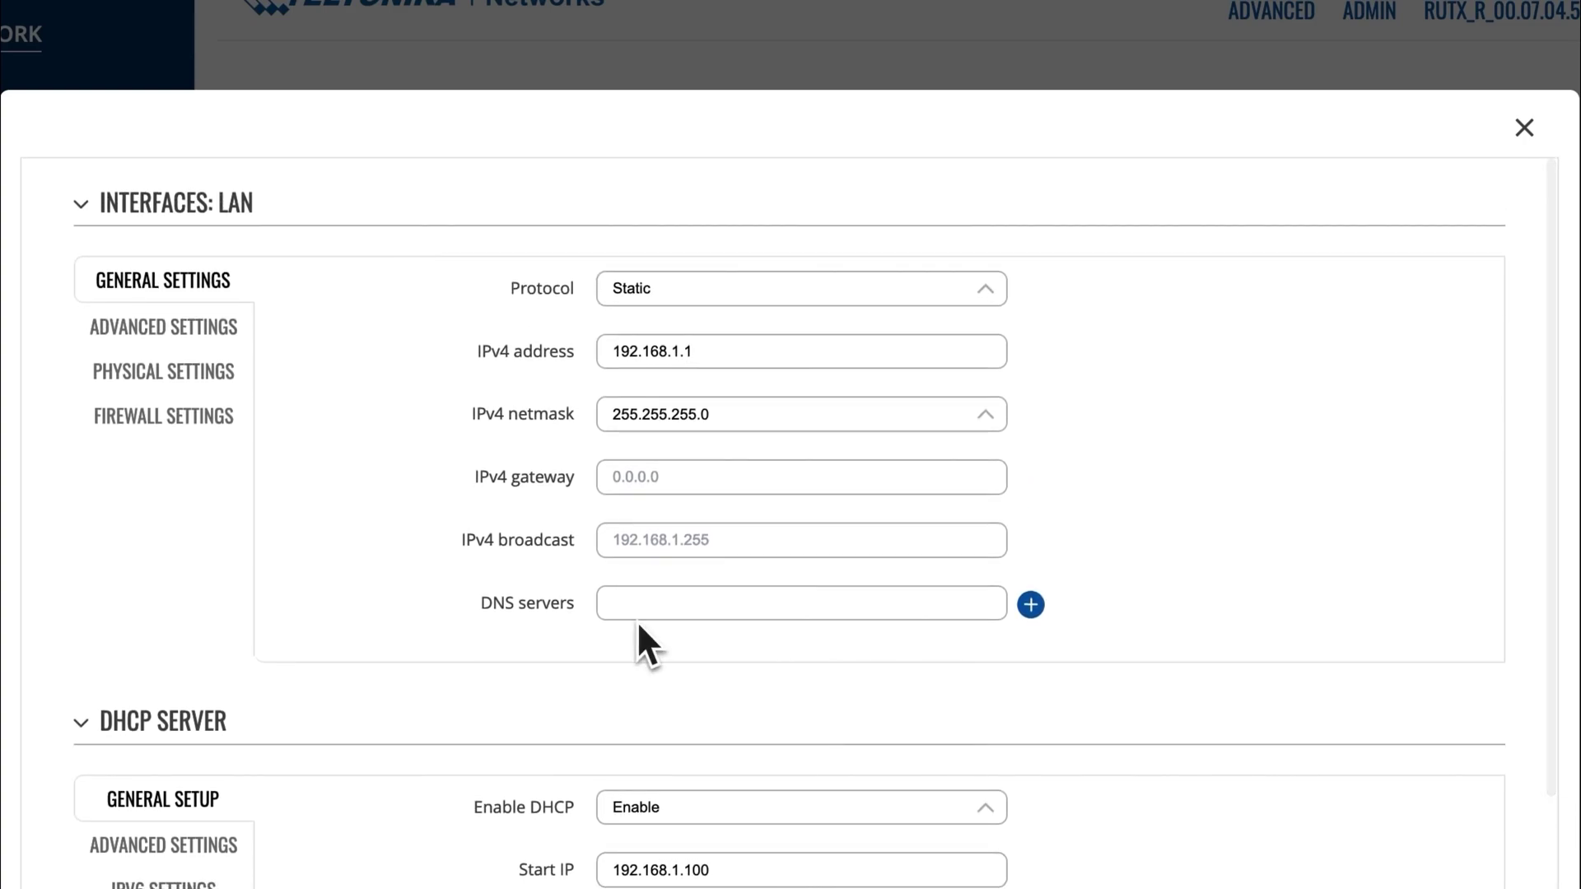
{"action": "mouse_move", "coordinate": [488, 364]}
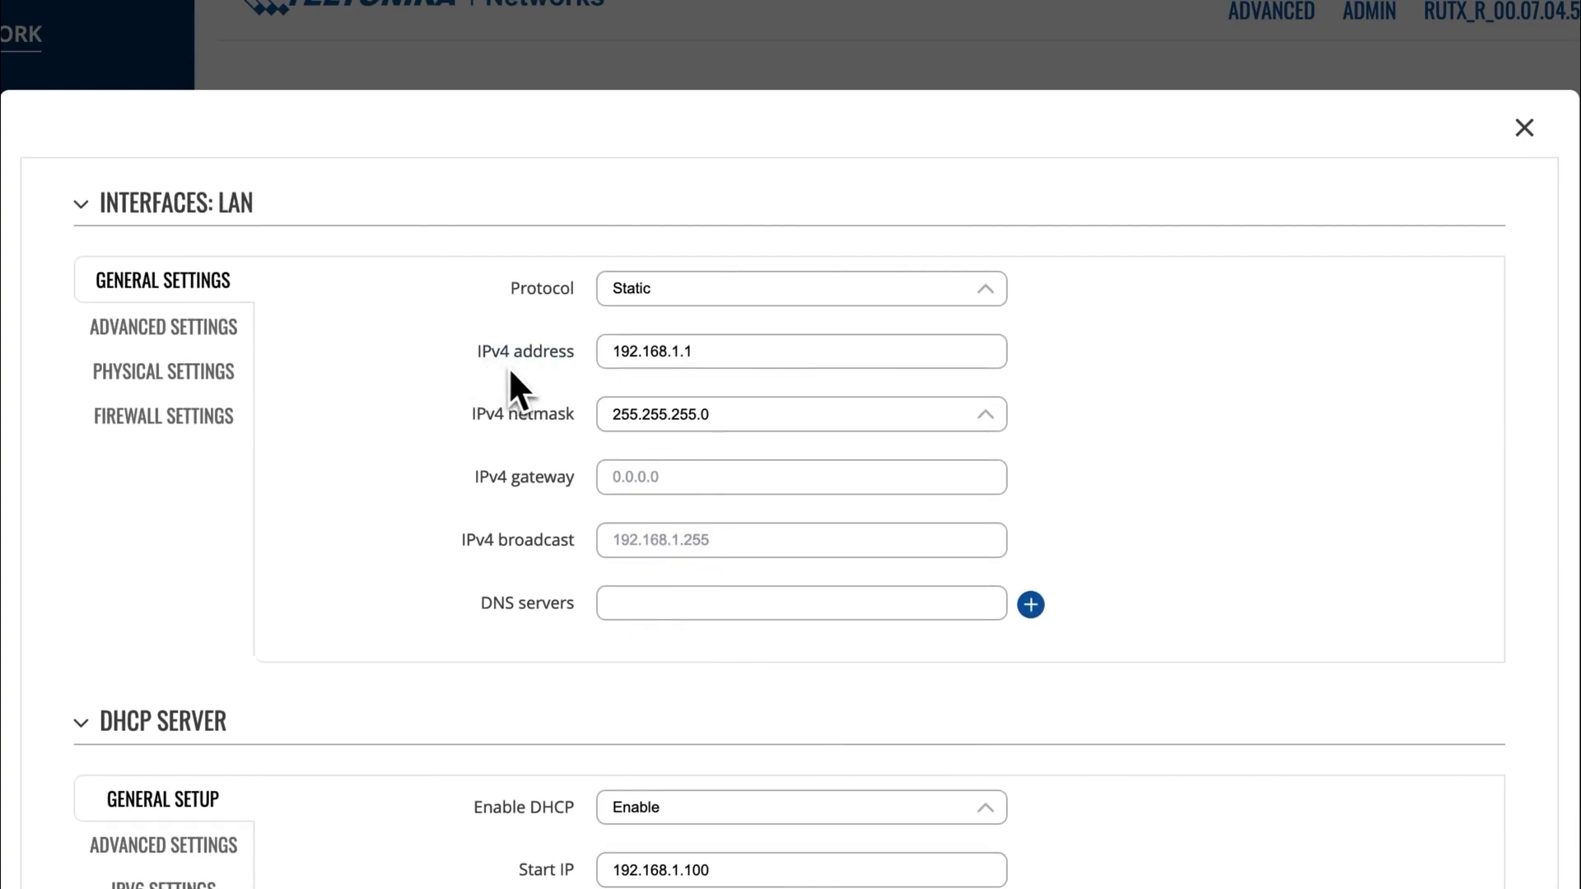
{"action": "left_click", "coordinate": [713, 354]}
{"action": "key", "text": "BackSpace"}
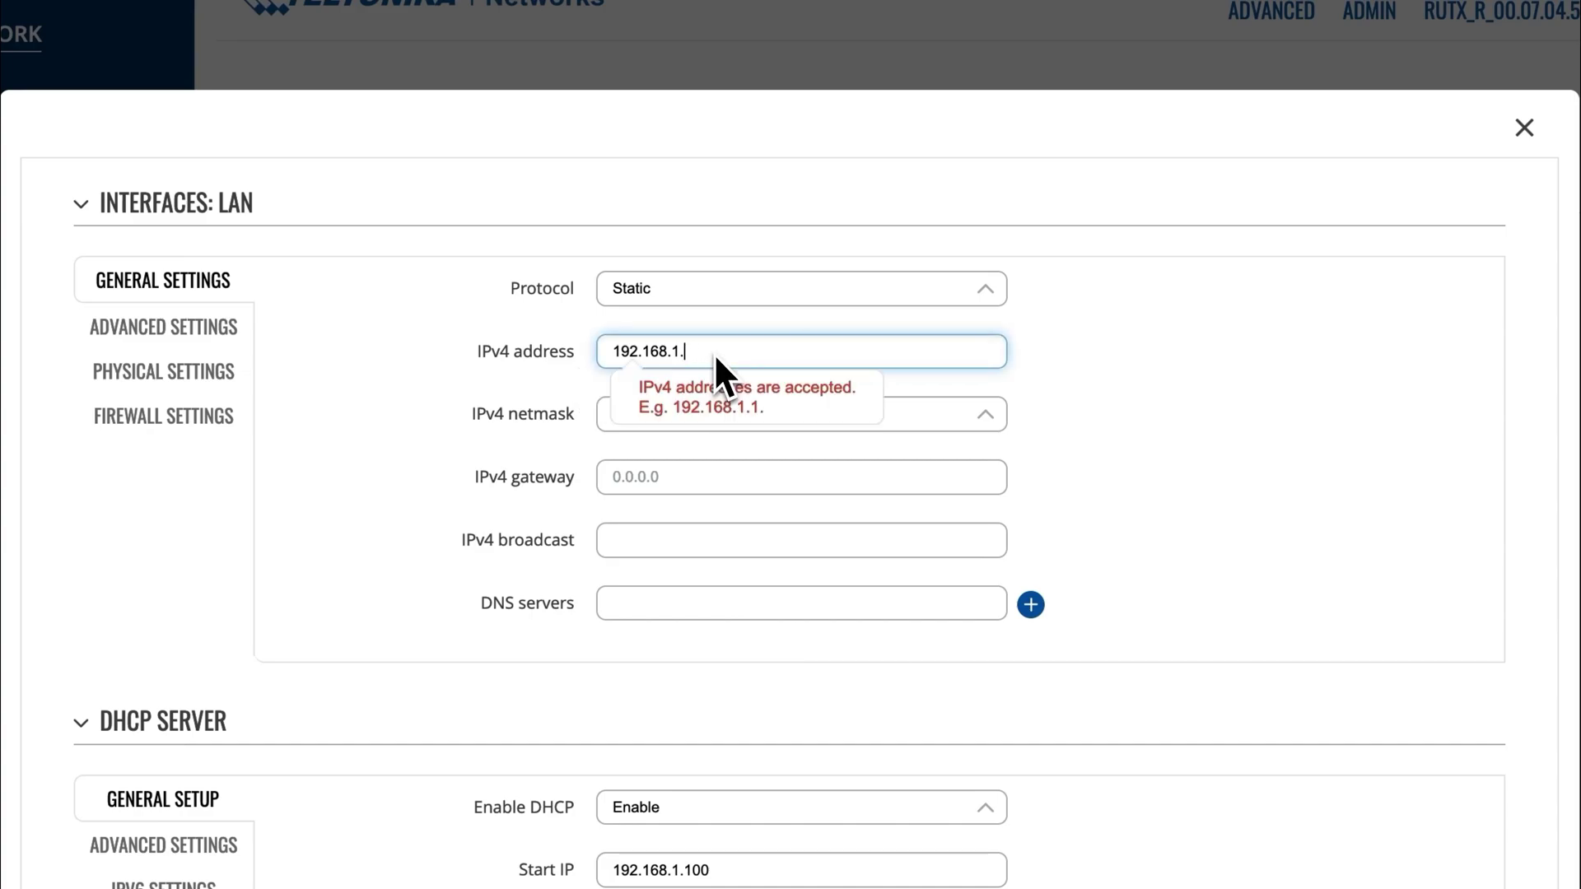
{"action": "type", "text": "2"}
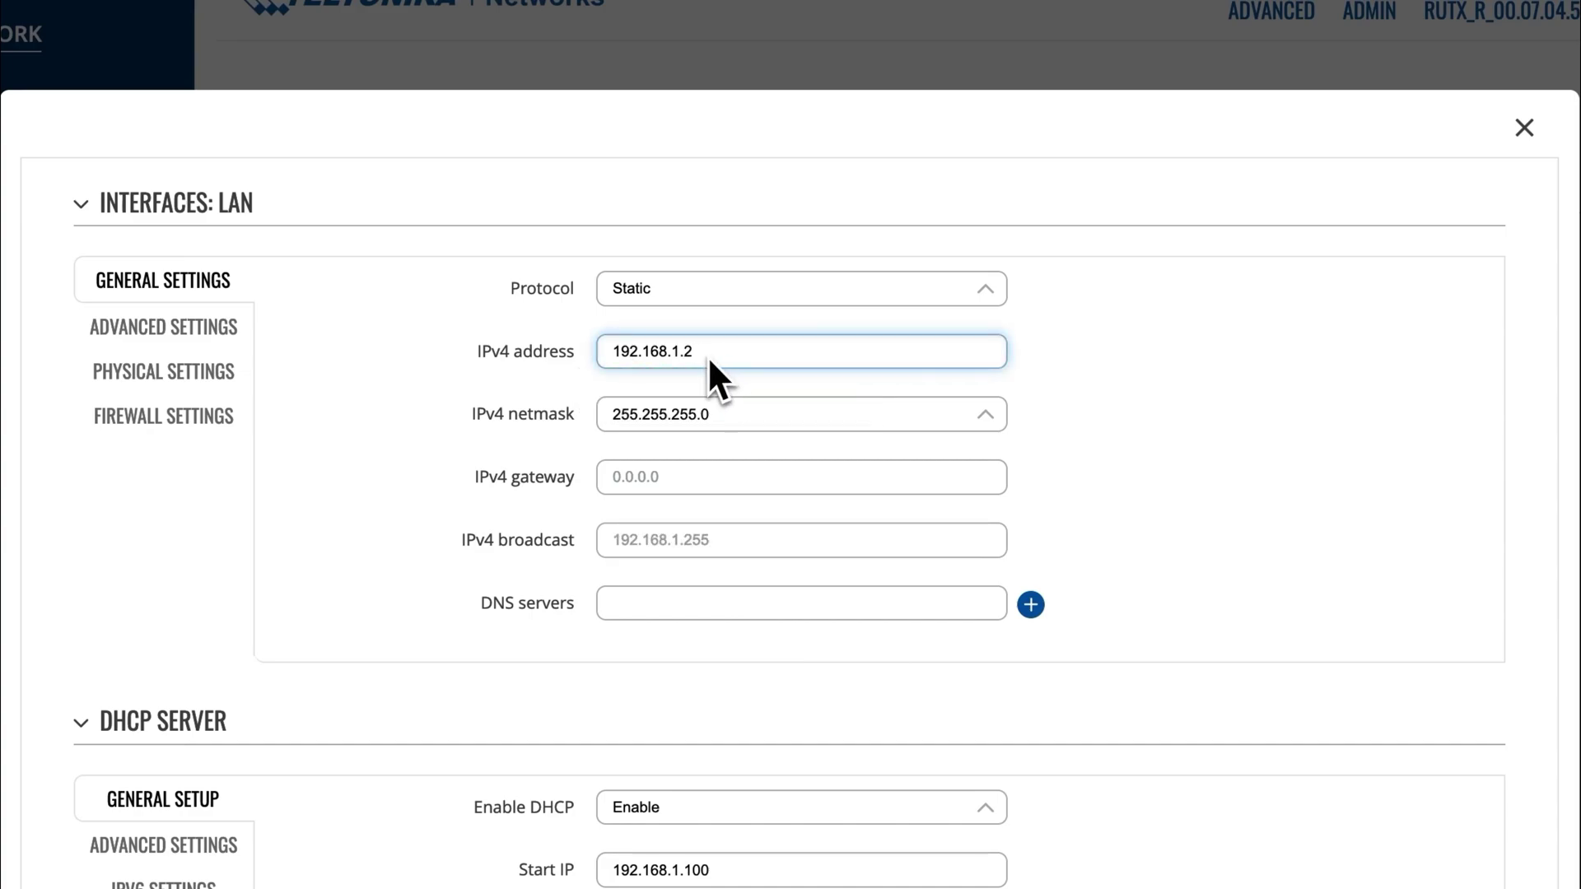
{"action": "left_click", "coordinate": [550, 383]}
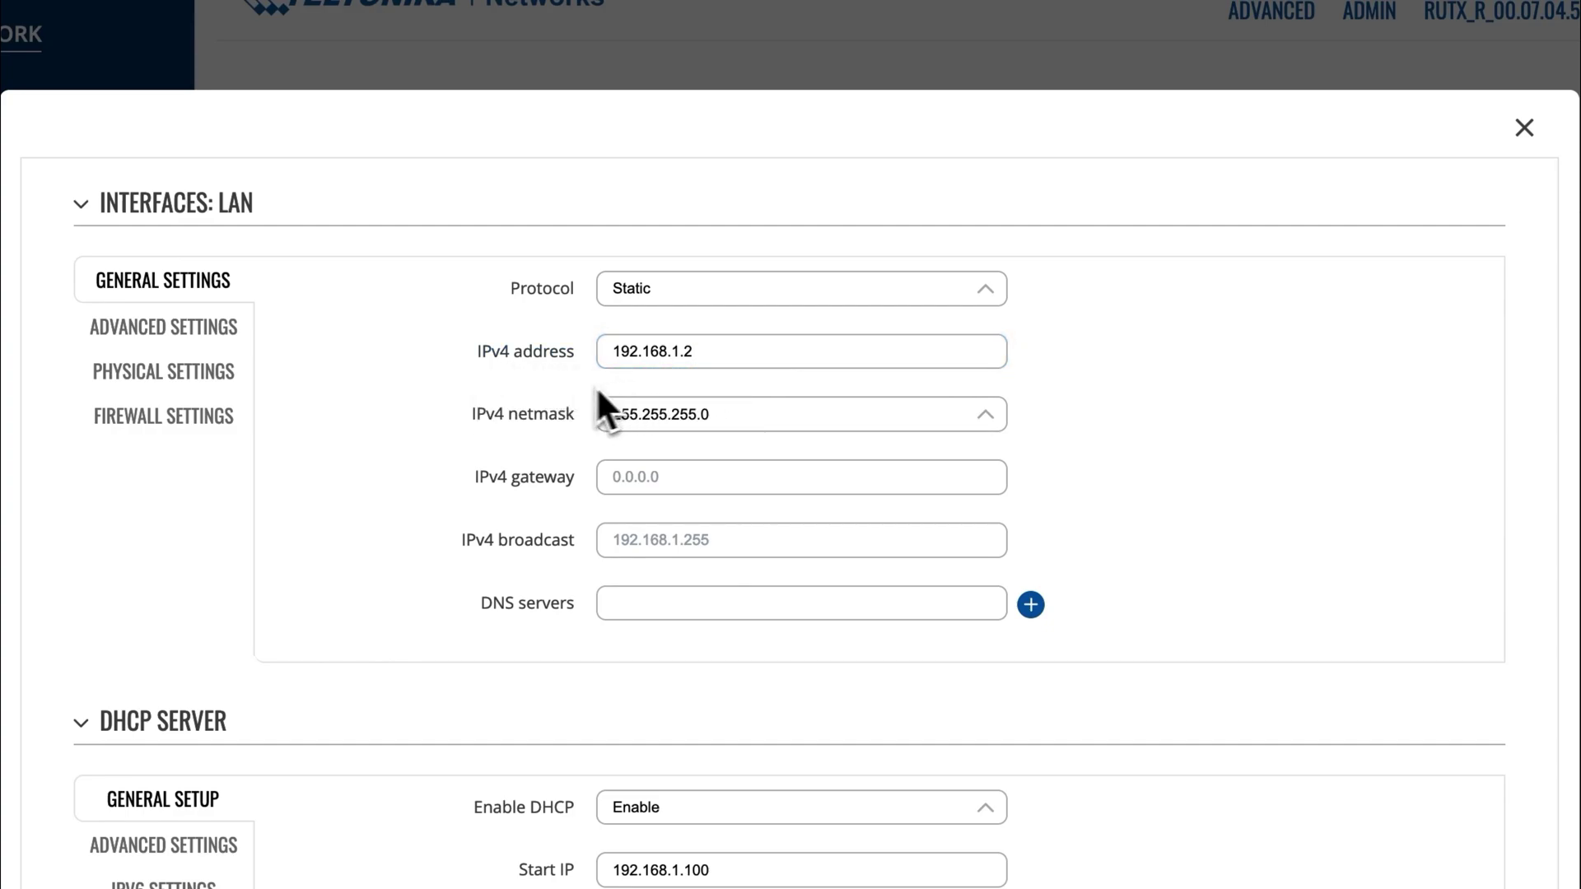
{"action": "mouse_move", "coordinate": [529, 394]}
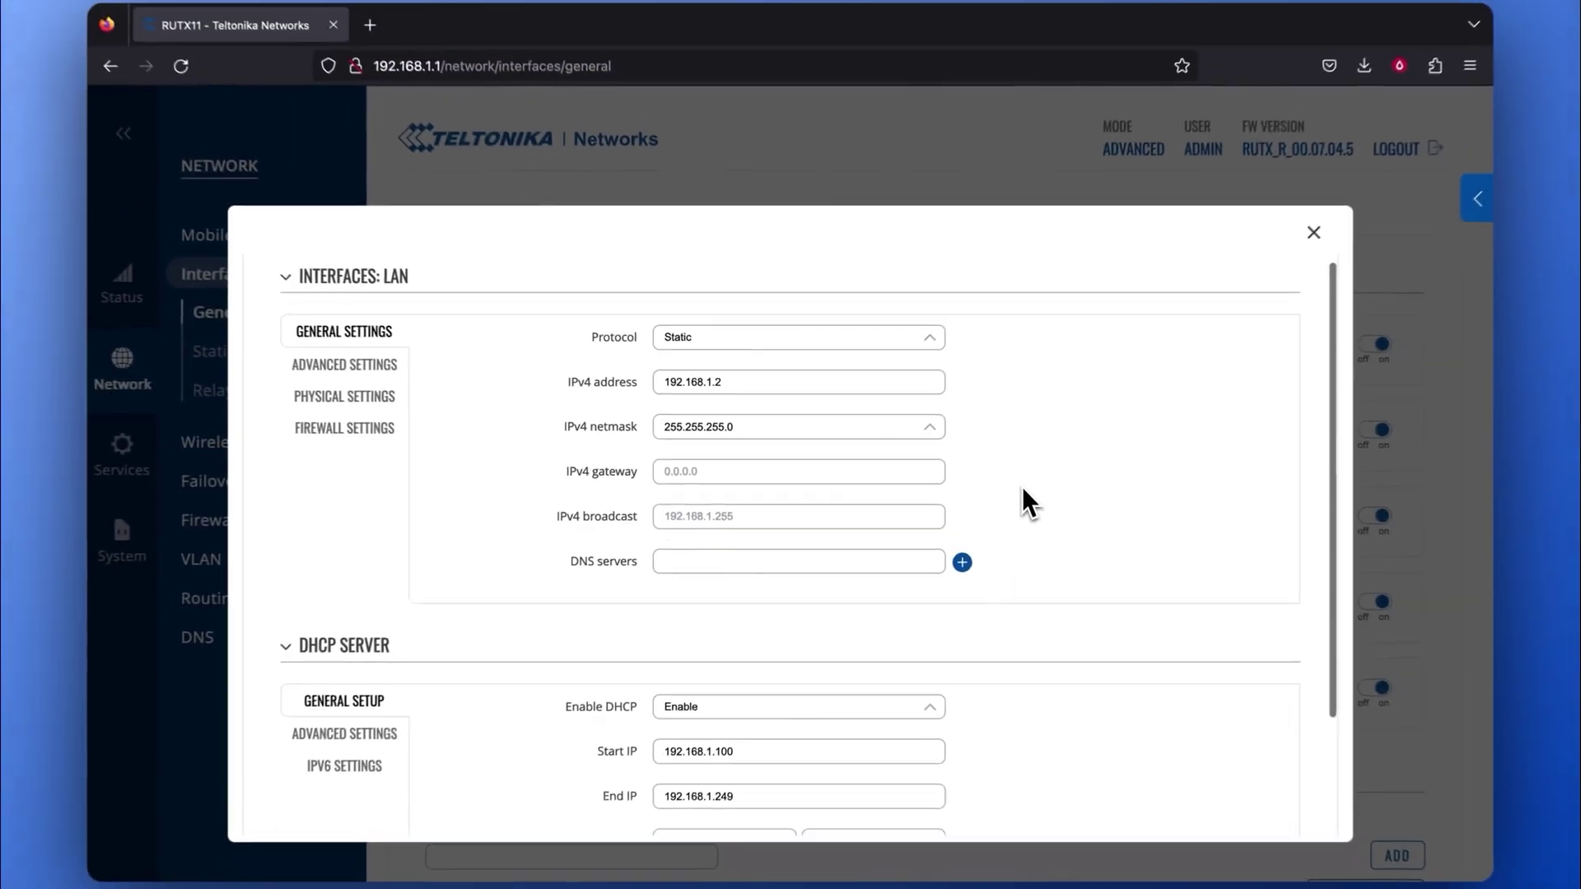
{"action": "scroll", "coordinate": [1120, 523], "scroll_direction": "down", "scroll_amount": 3}
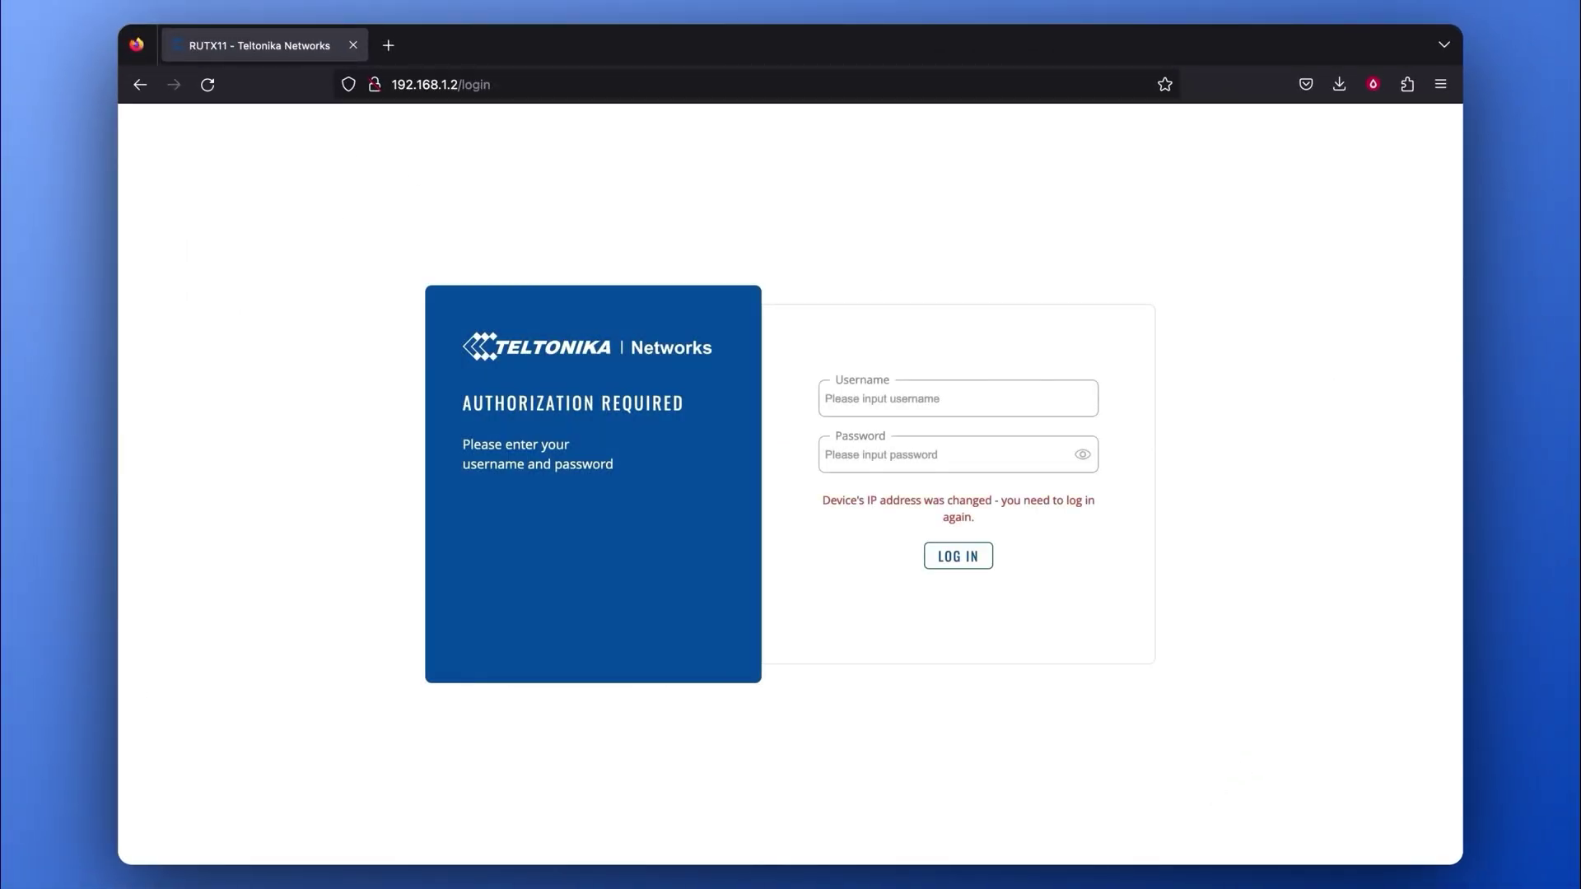
Log back in at 192.168.1.2 and open the Network > Wireless page.
{"action": "left_click", "coordinate": [969, 400]}
{"action": "type", "text": "admin"}
{"action": "left_click", "coordinate": [974, 462]}
{"action": "type", "text": "•••••"}
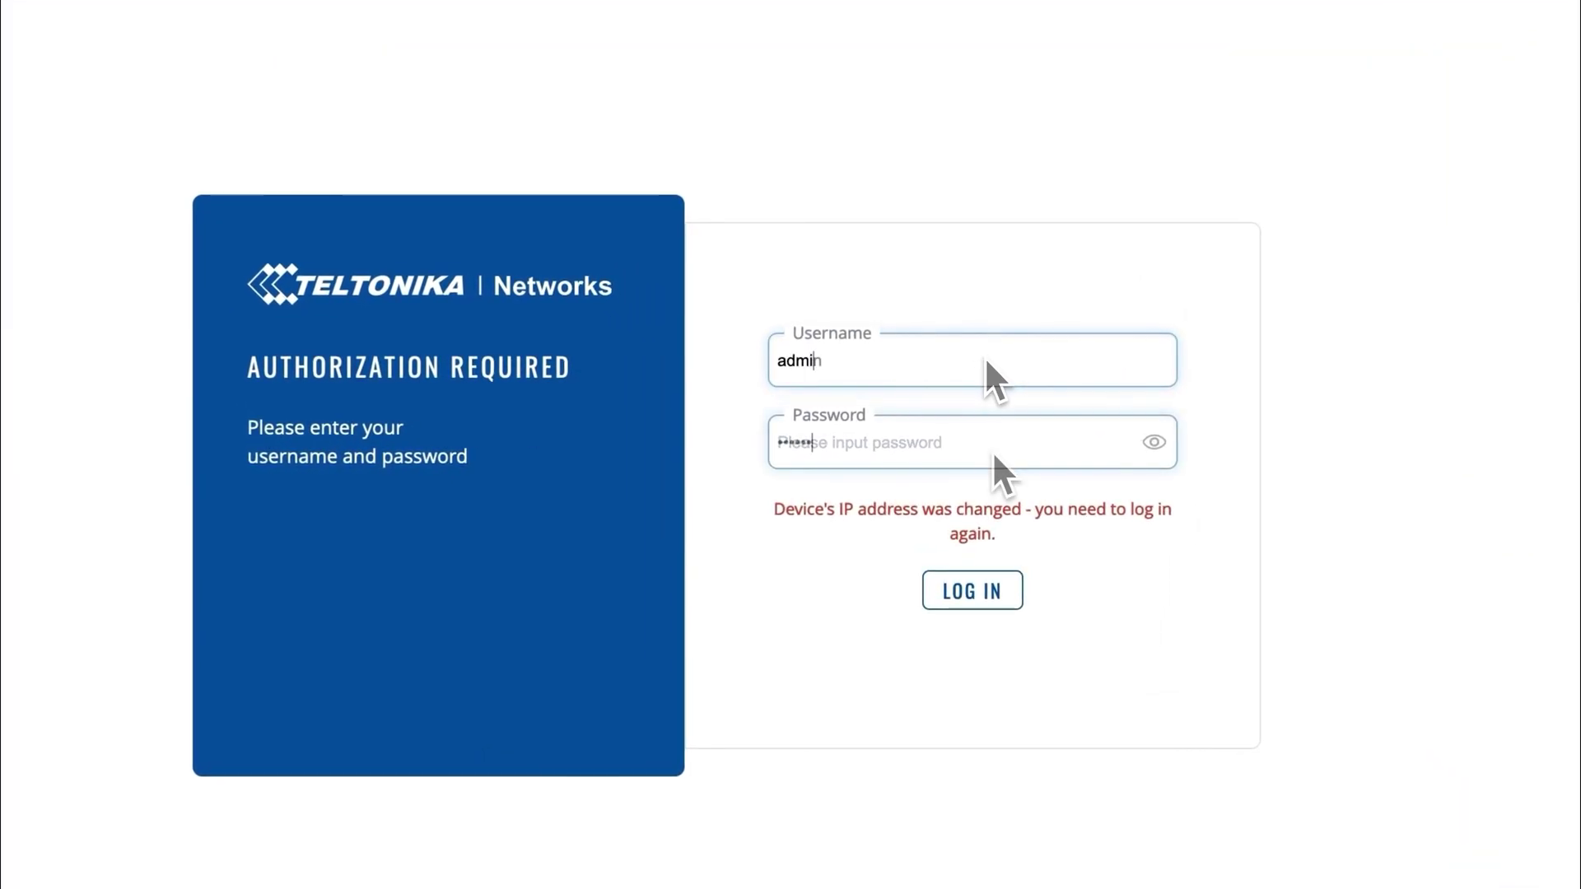
{"action": "type", "text": "•••••"}
{"action": "left_click", "coordinate": [966, 607]}
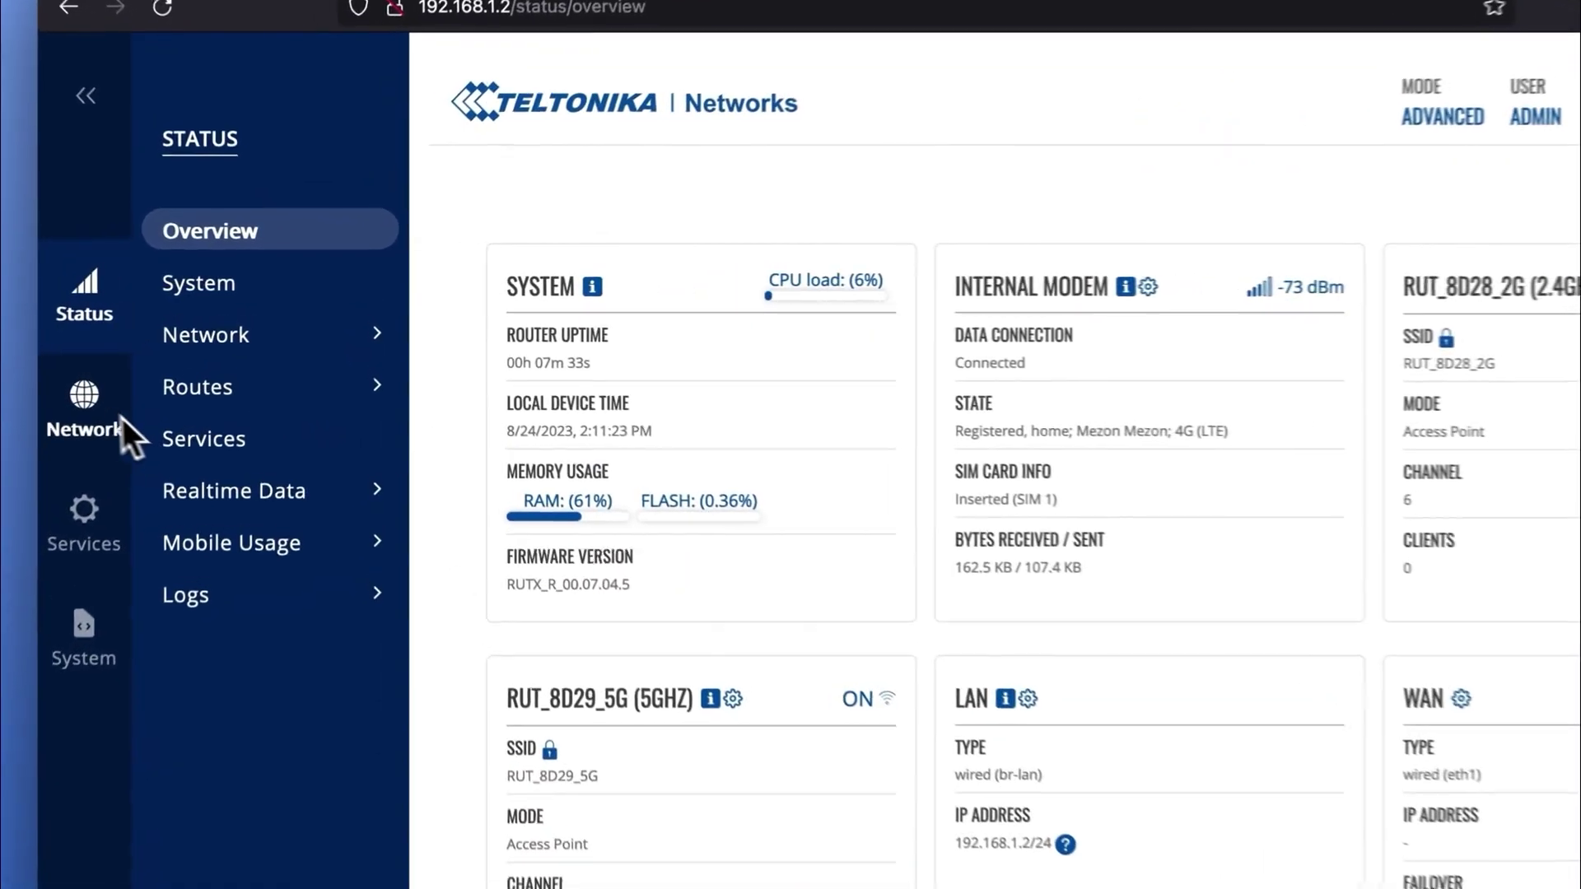
{"action": "left_click", "coordinate": [85, 410]}
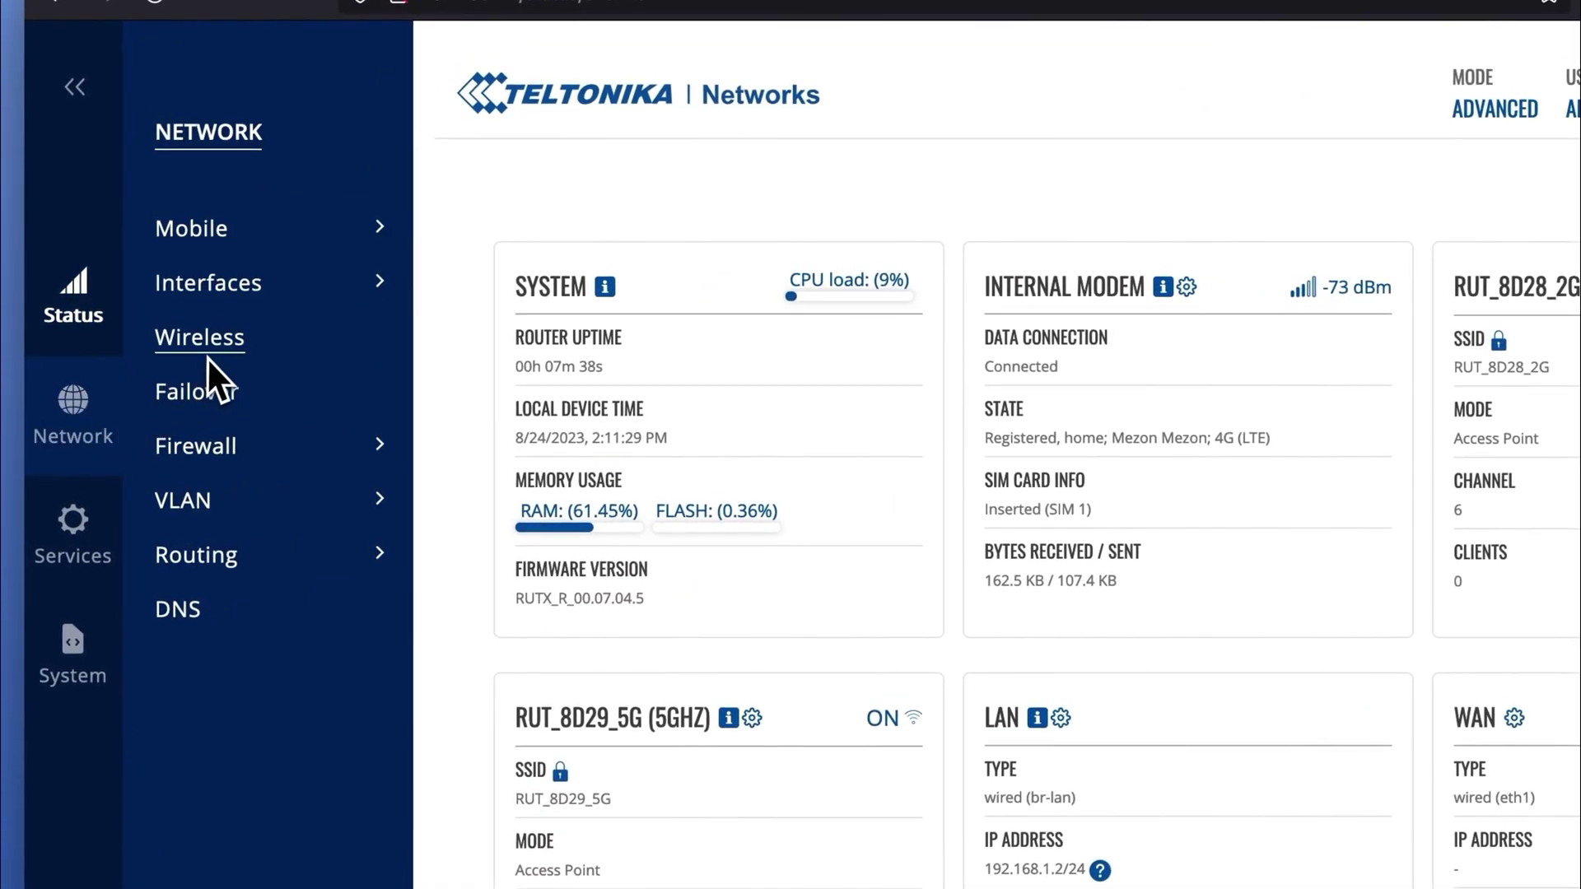
{"action": "left_click", "coordinate": [173, 346]}
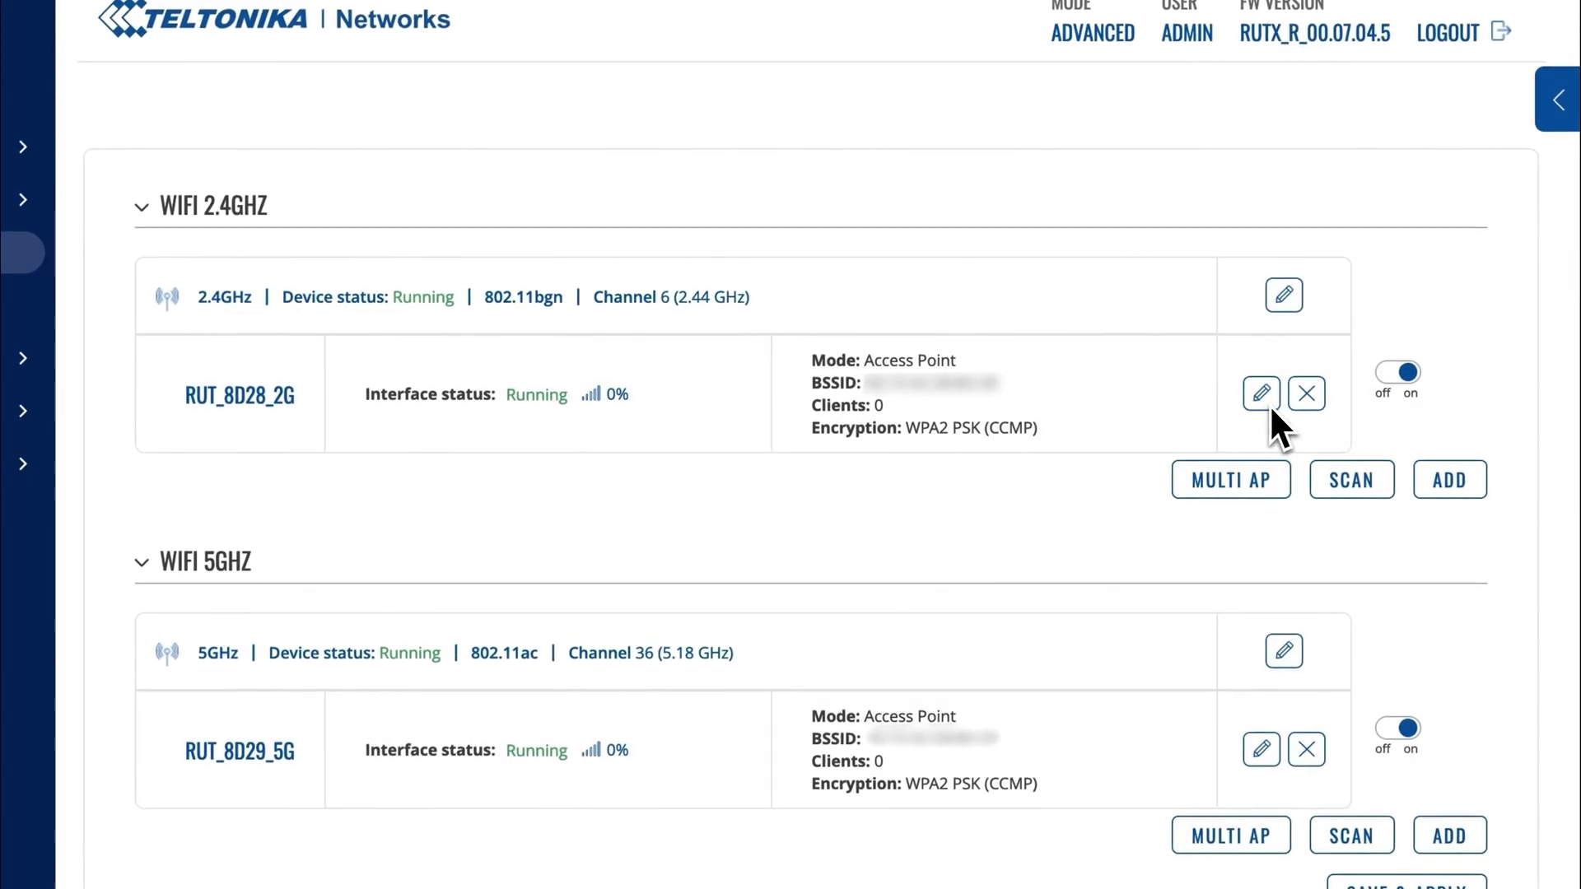
Rename the 2.4 GHz access point's ESSID to MESH_Demo.
{"action": "left_click", "coordinate": [1270, 404]}
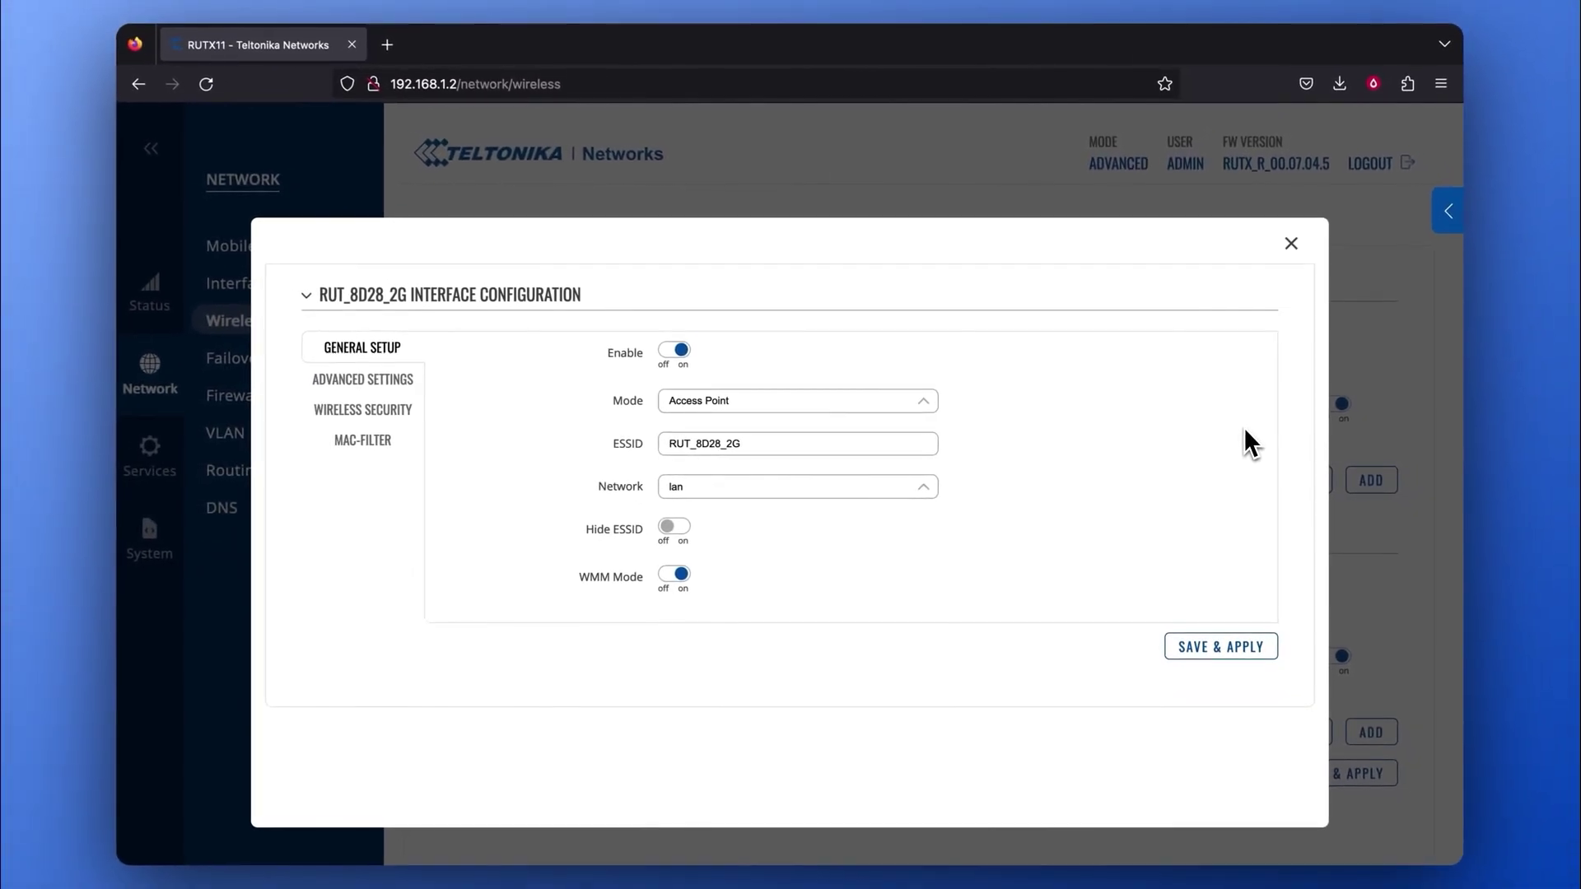
{"action": "left_click", "coordinate": [790, 443]}
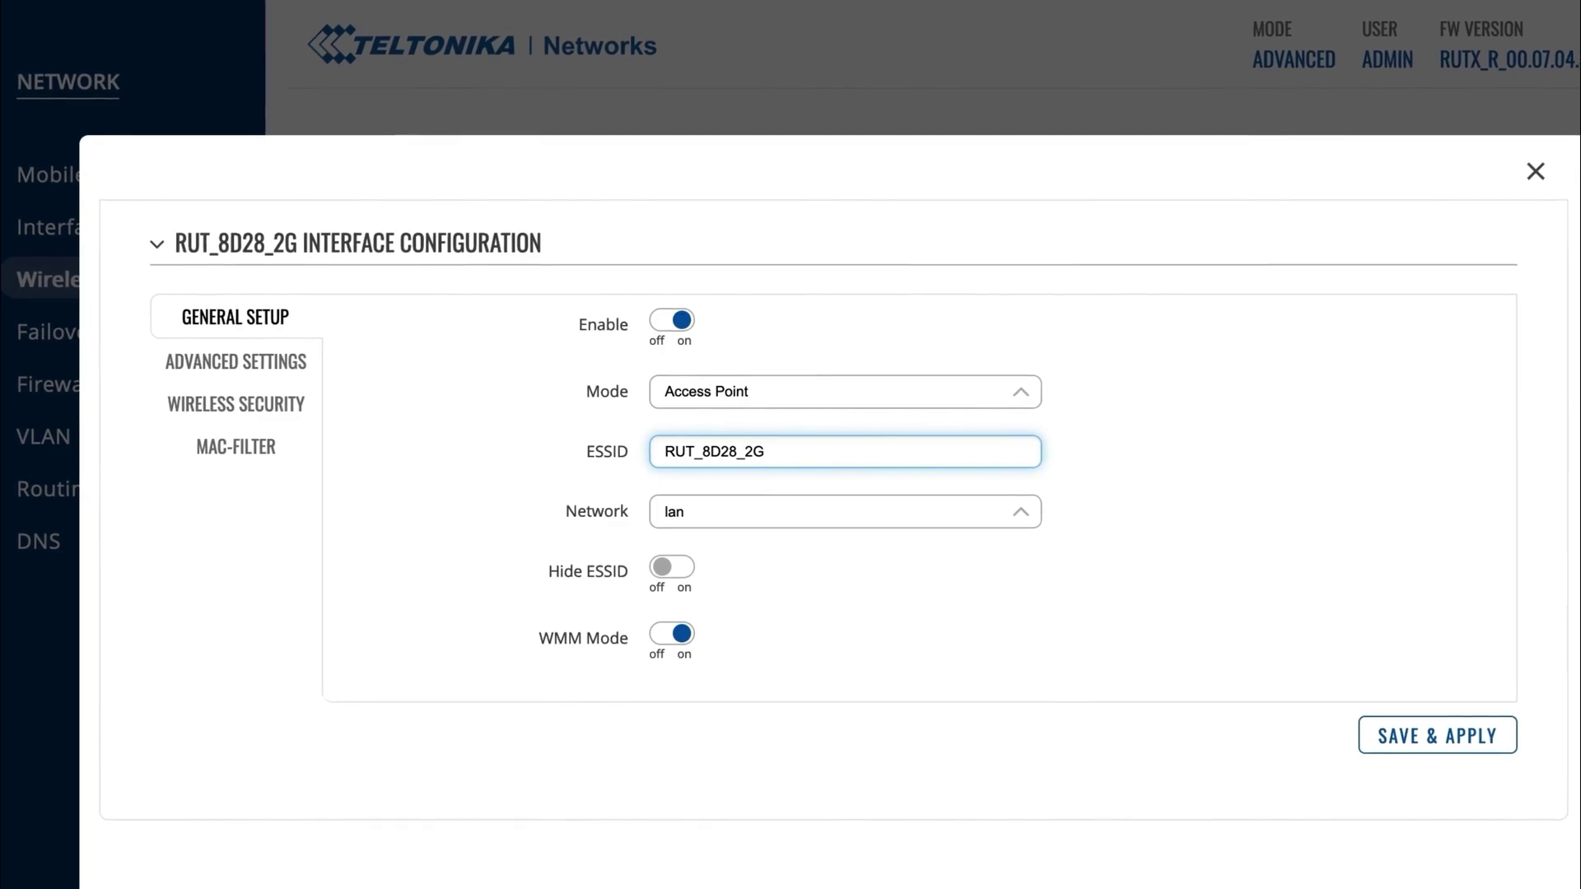
{"action": "type", "text": "MESH_Demo"}
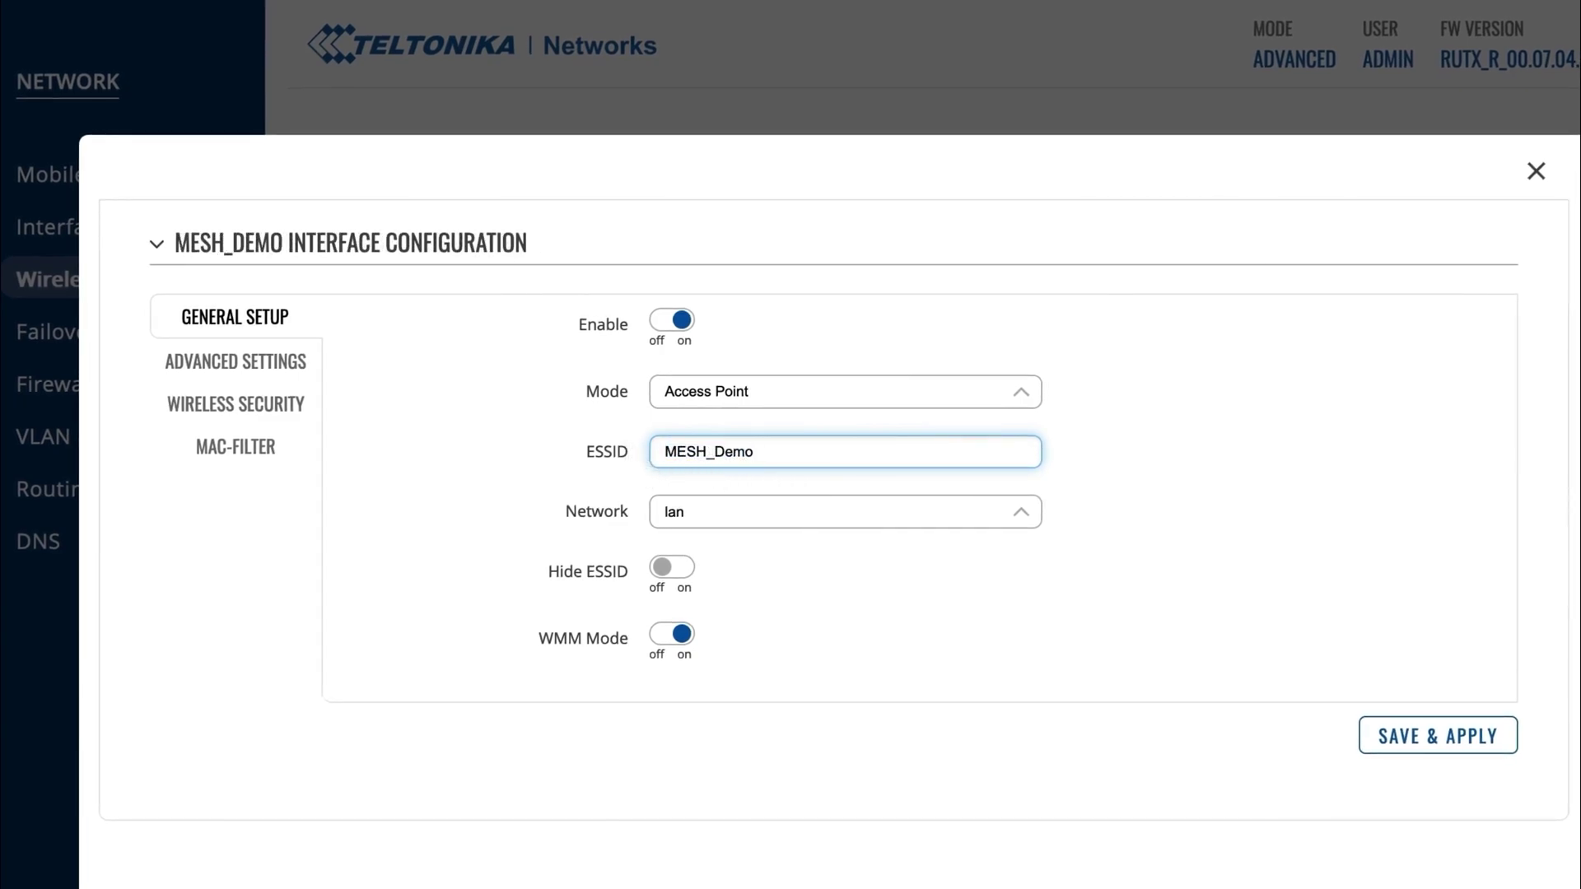
Set its cipher to Force TKIP and CCMP (AES) and replace the Wi-Fi password.
{"action": "left_click", "coordinate": [271, 411]}
{"action": "mouse_move", "coordinate": [611, 395]}
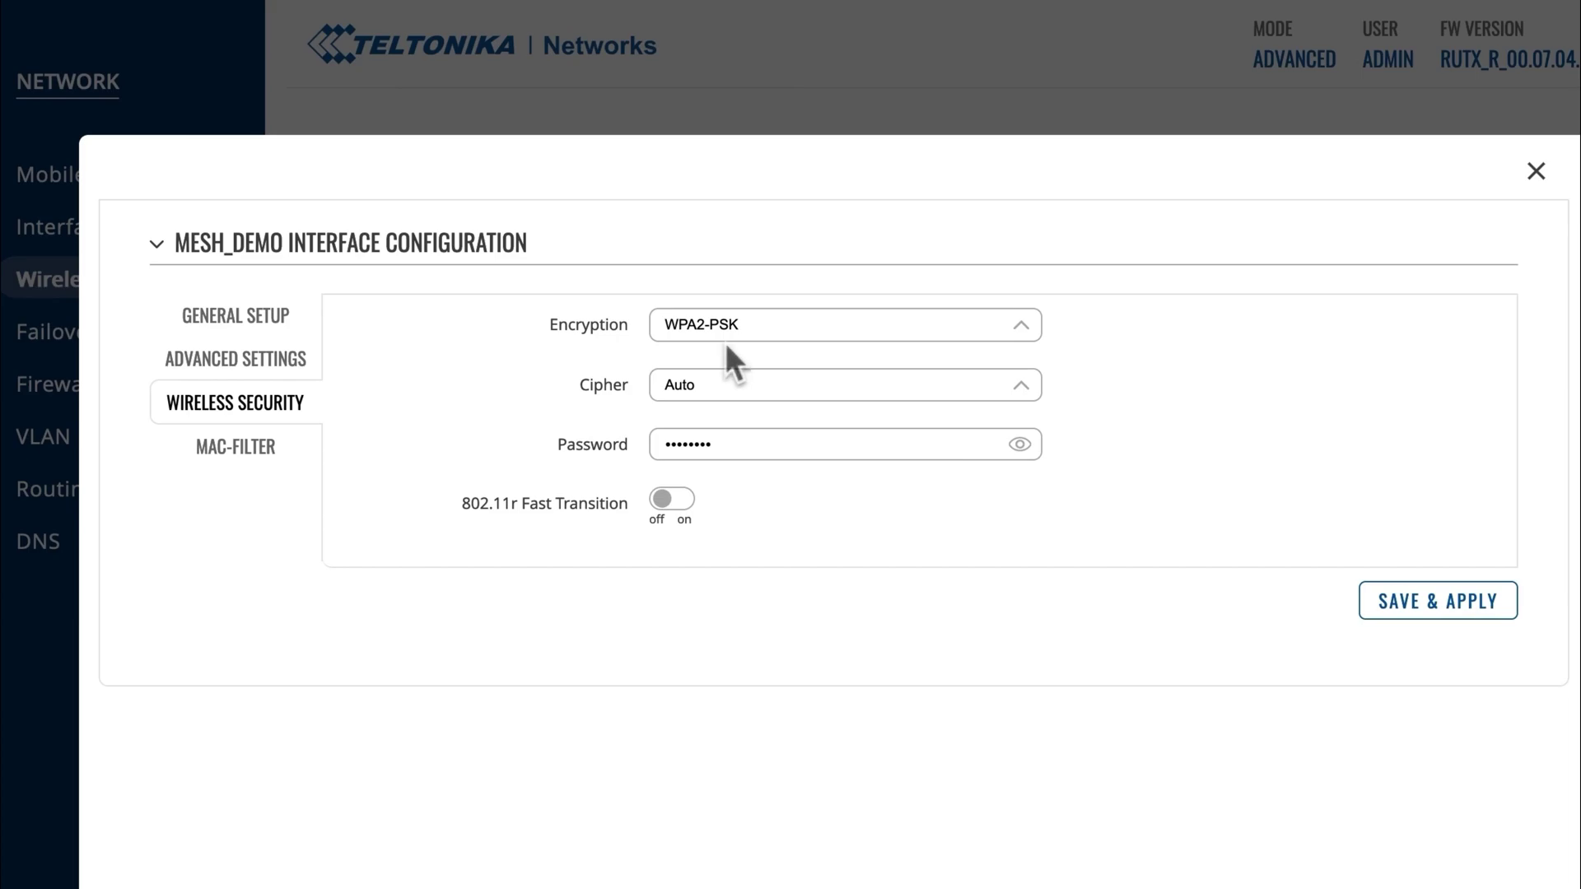
{"action": "left_click", "coordinate": [885, 392]}
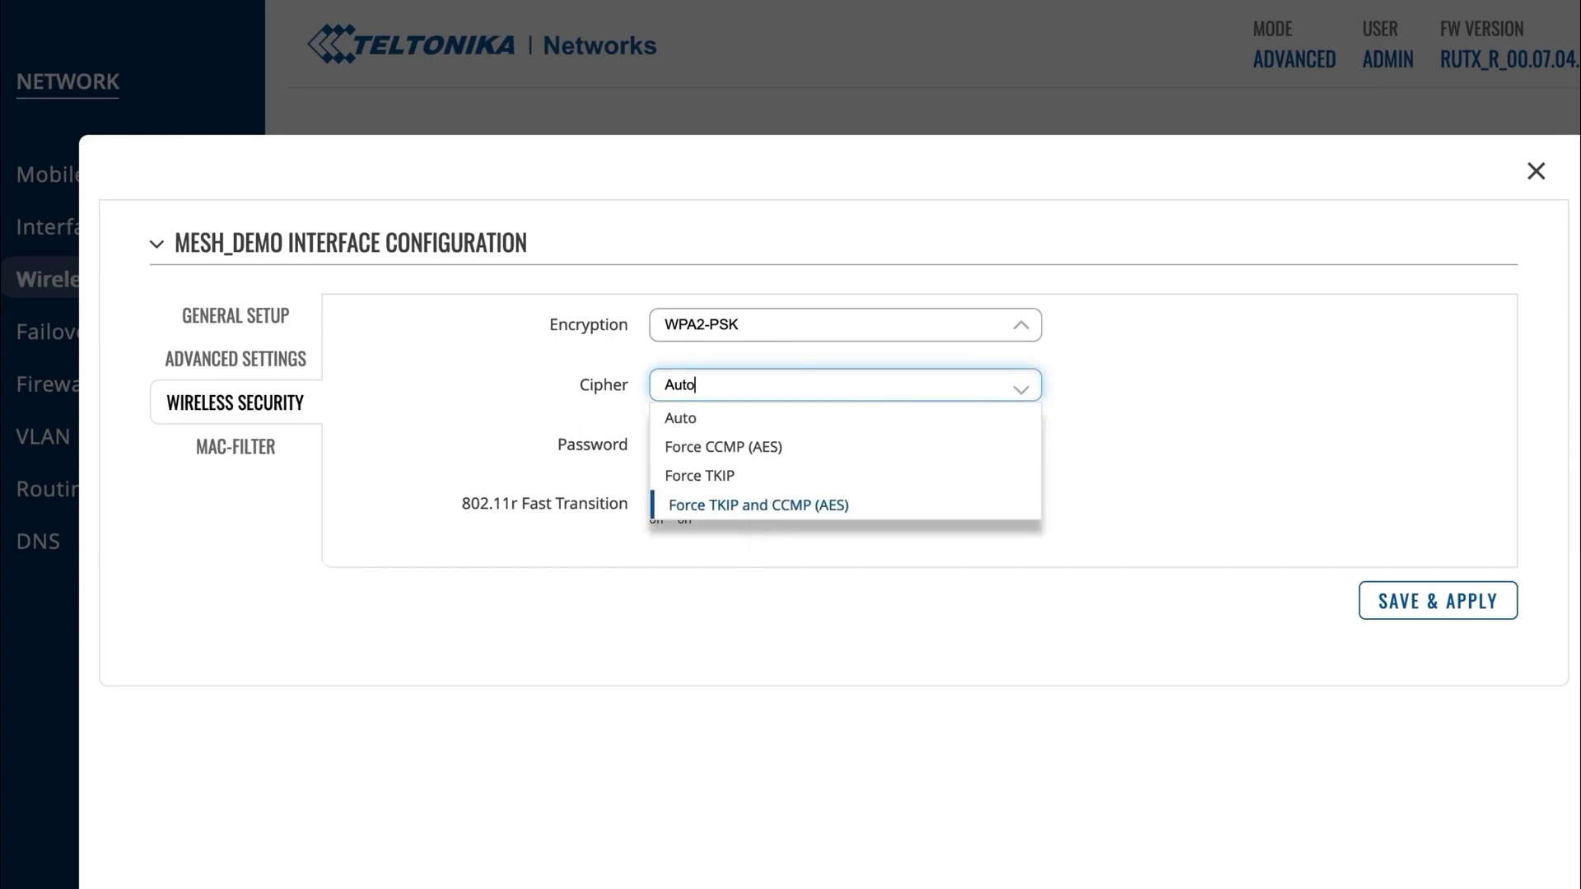
{"action": "left_click", "coordinate": [759, 504]}
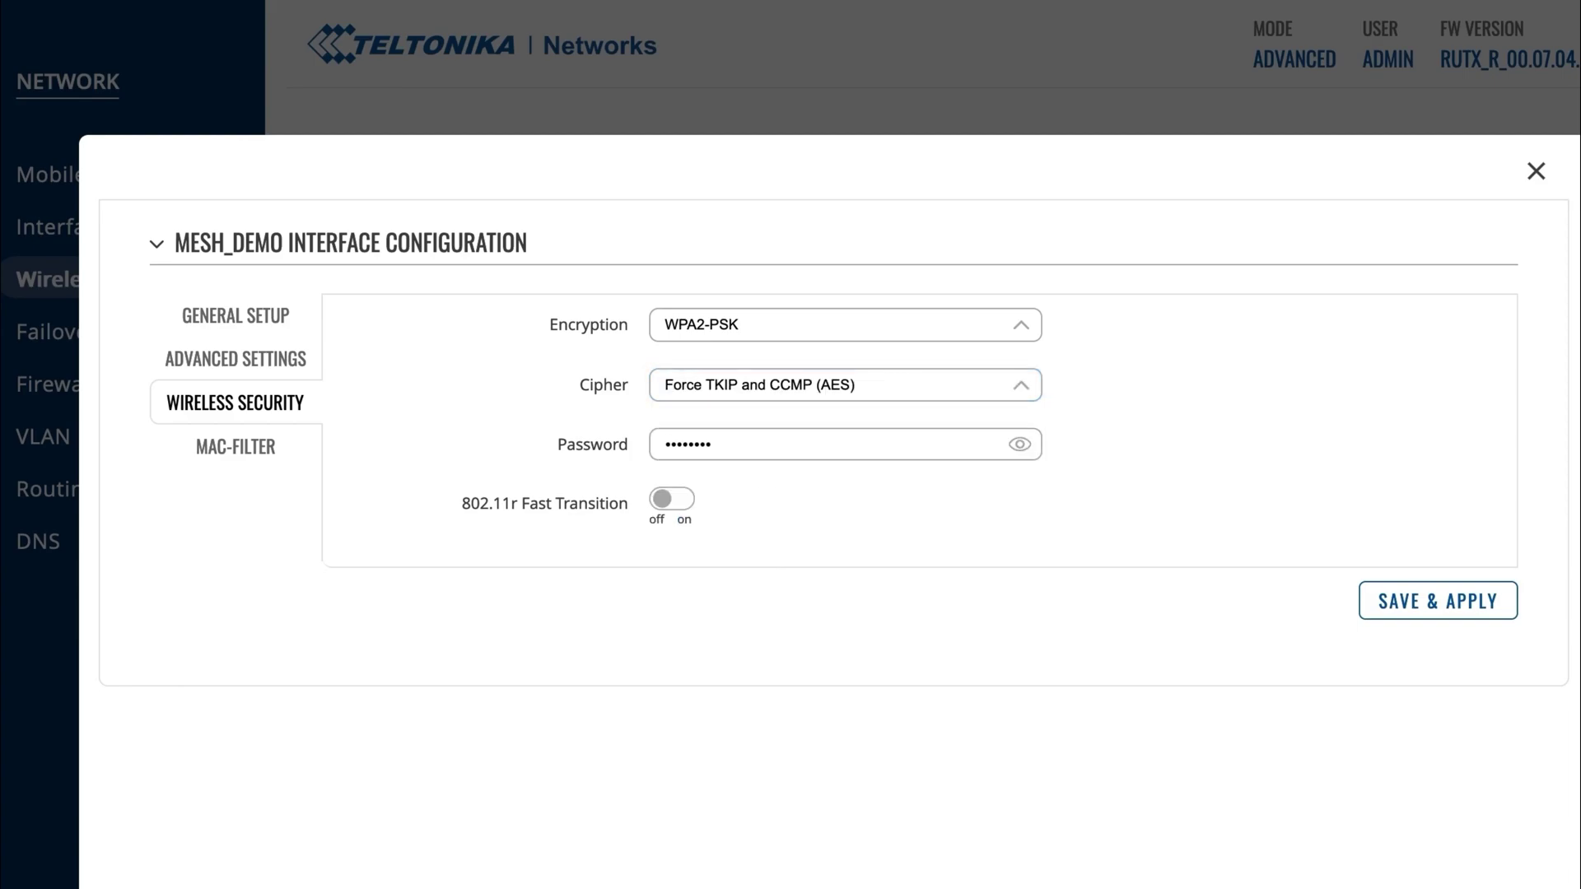
{"action": "double_click", "coordinate": [837, 445]}
{"action": "type", "text": "*********"}
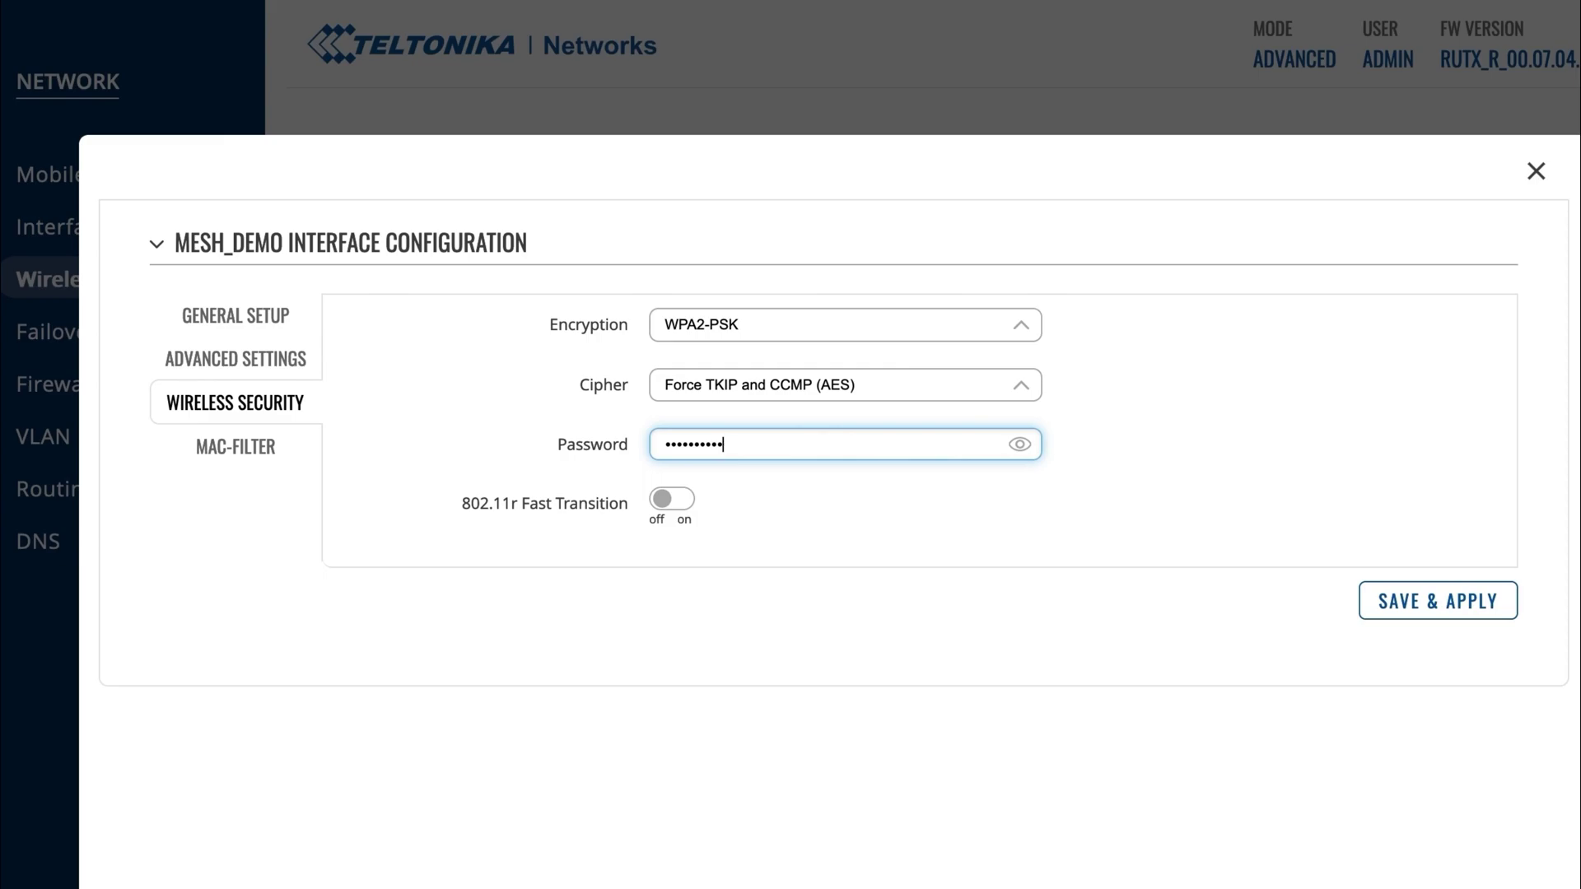
{"action": "left_click", "coordinate": [852, 492]}
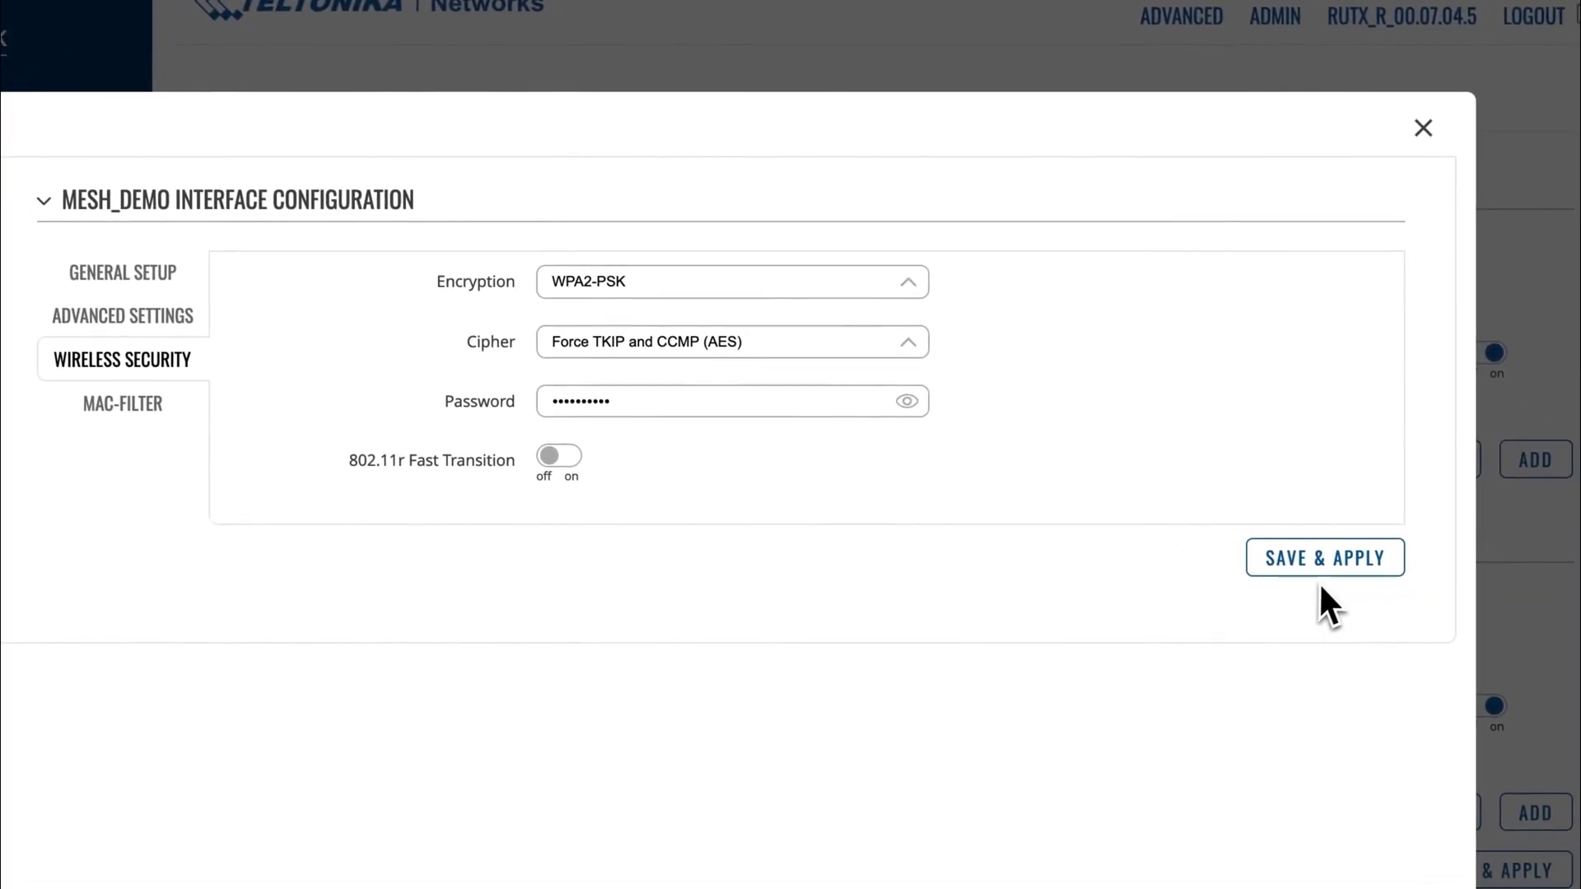
Save the MESH_Demo changes, then add a 2.4 GHz Mesh-mode interface with Mesh ID Demo_1.
{"action": "left_click", "coordinate": [1357, 587]}
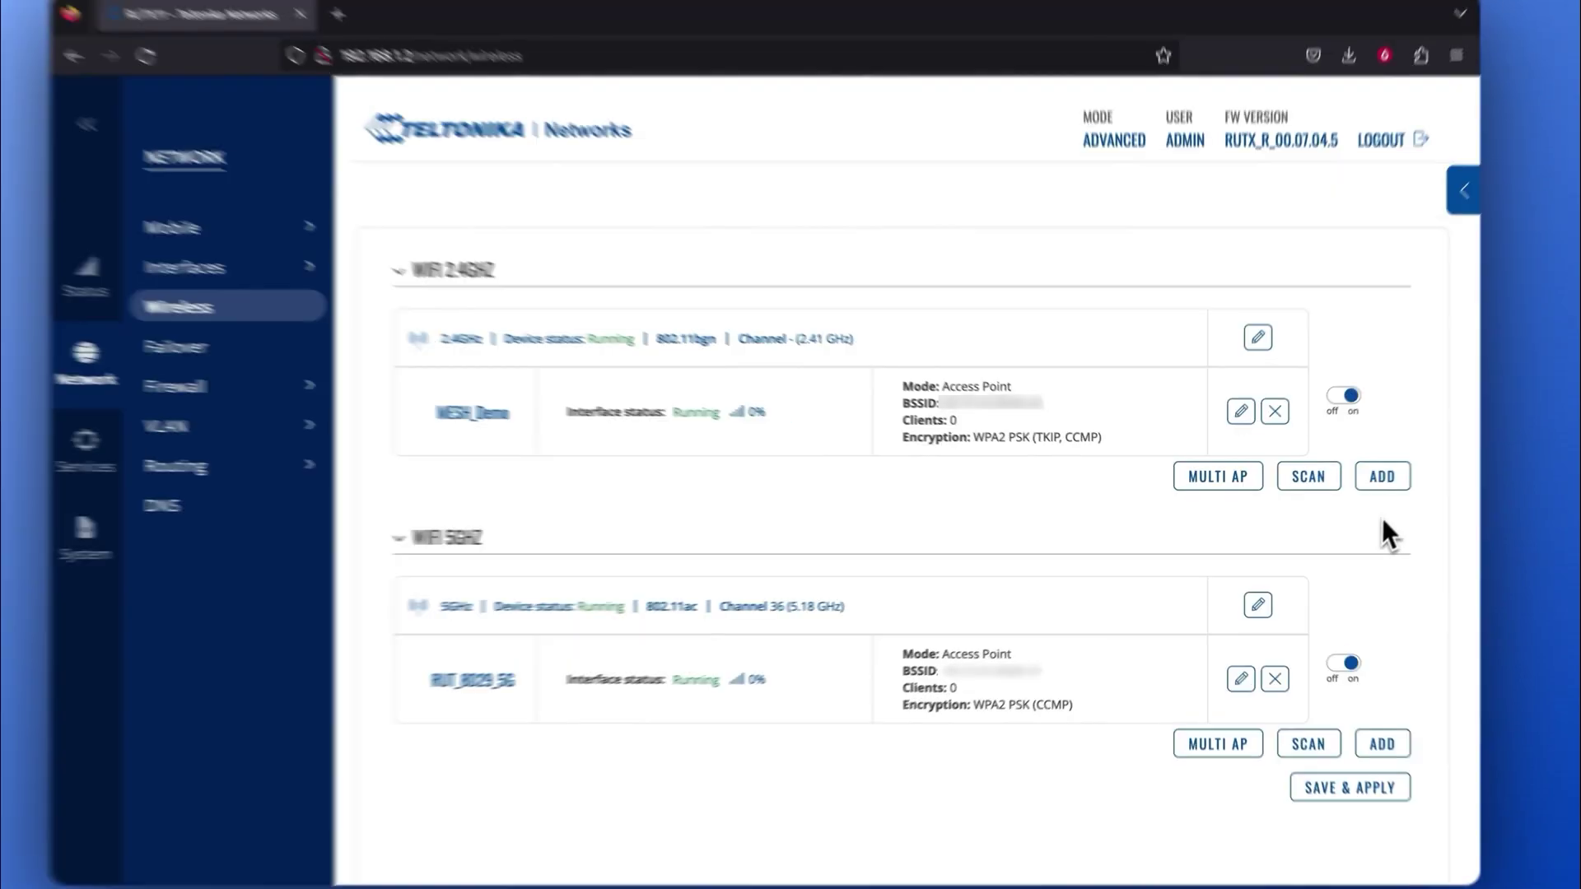
{"action": "left_click", "coordinate": [1371, 480]}
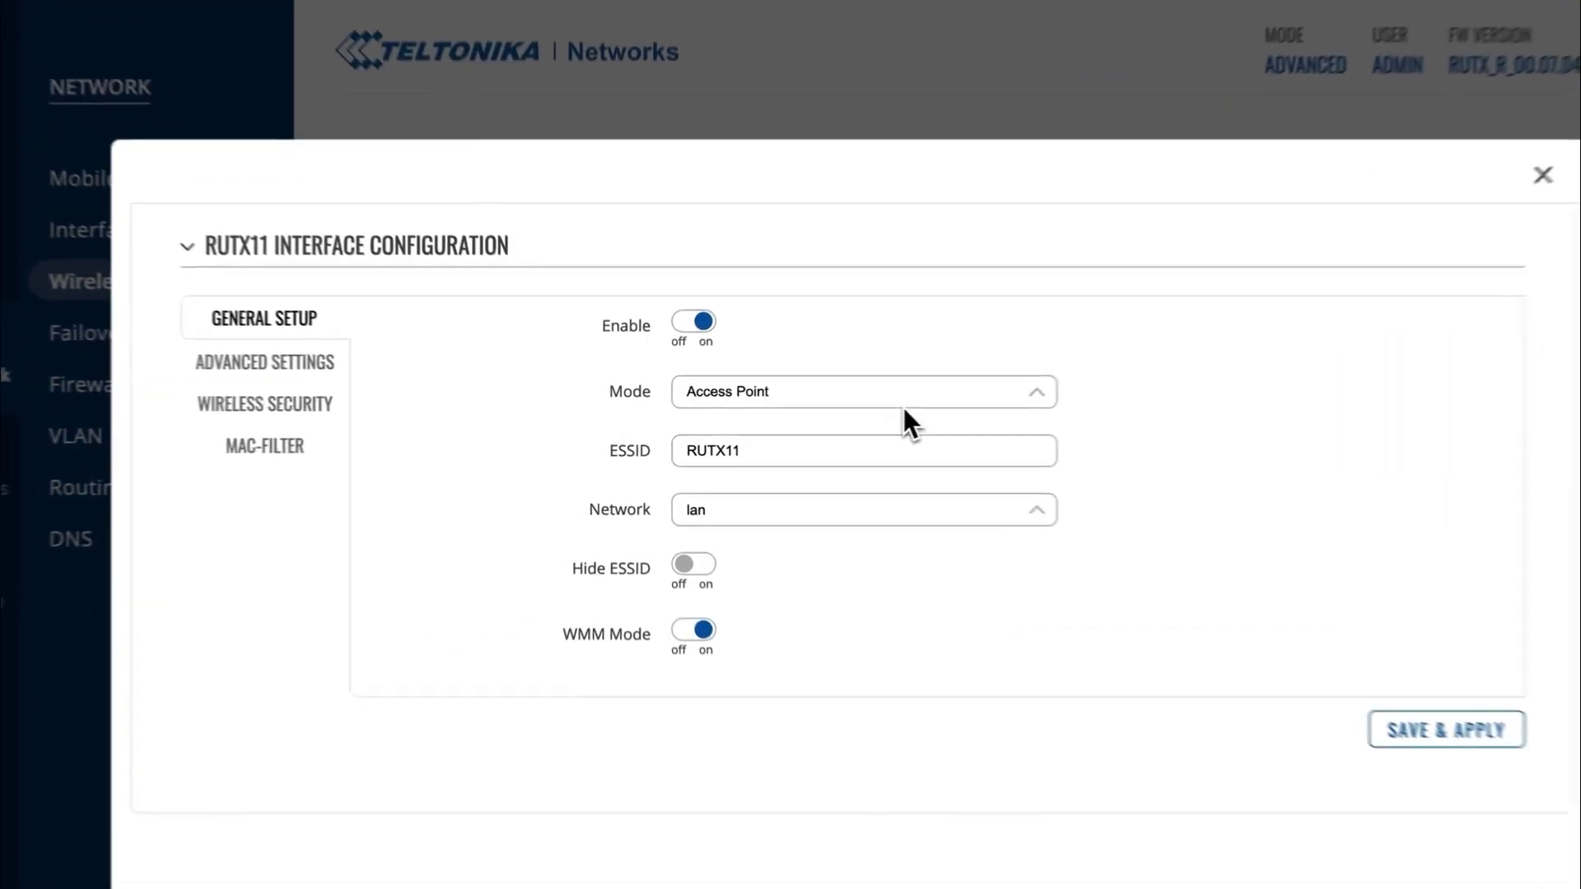
{"action": "left_click", "coordinate": [827, 402]}
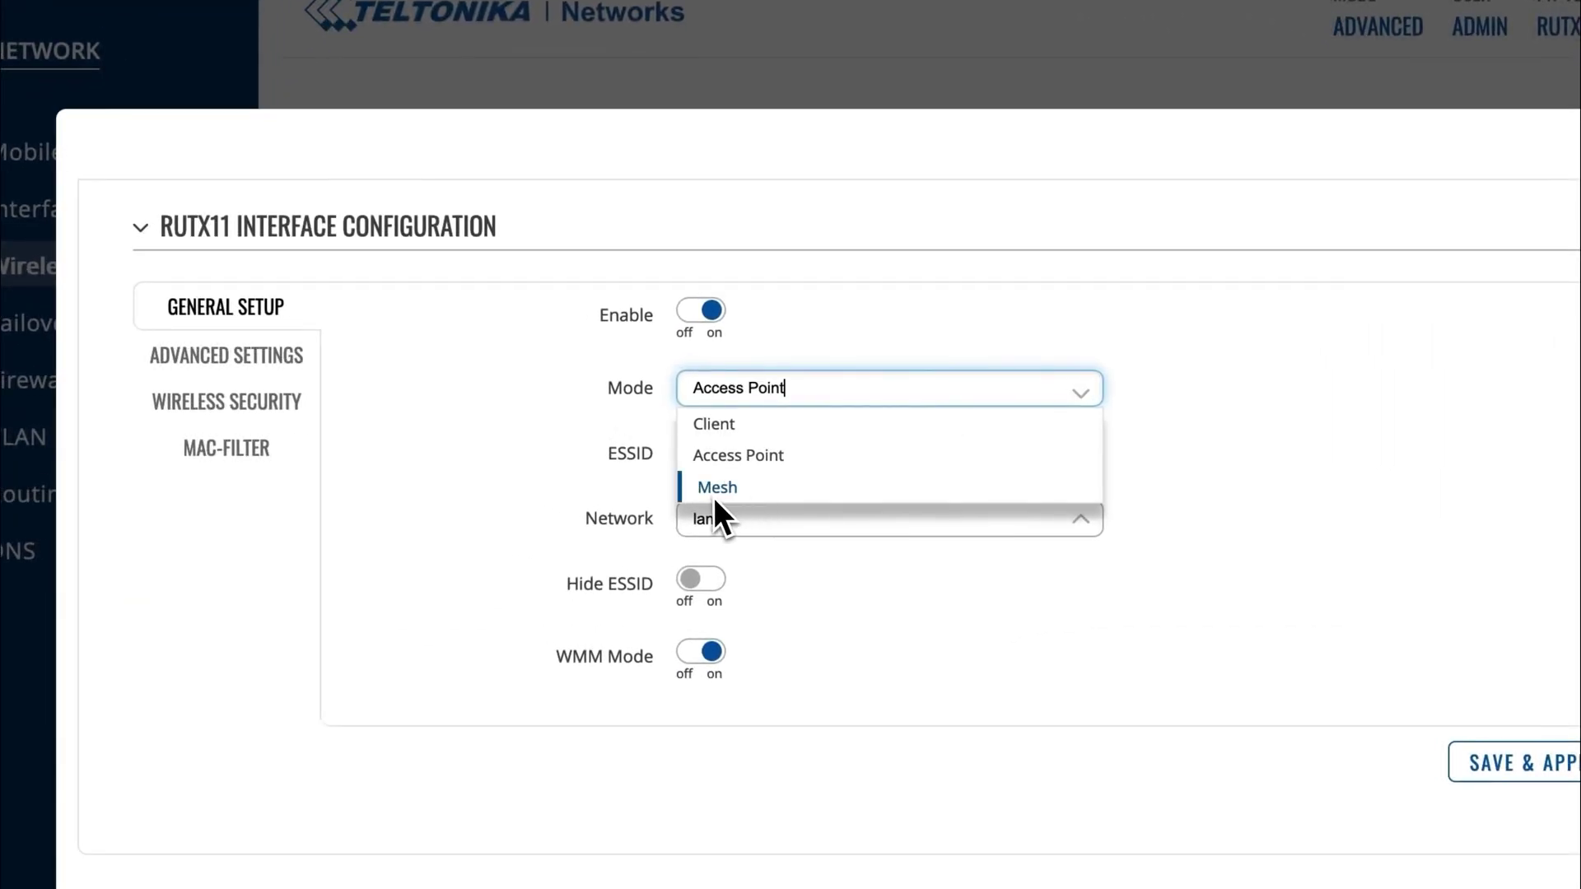
{"action": "left_click", "coordinate": [684, 466]}
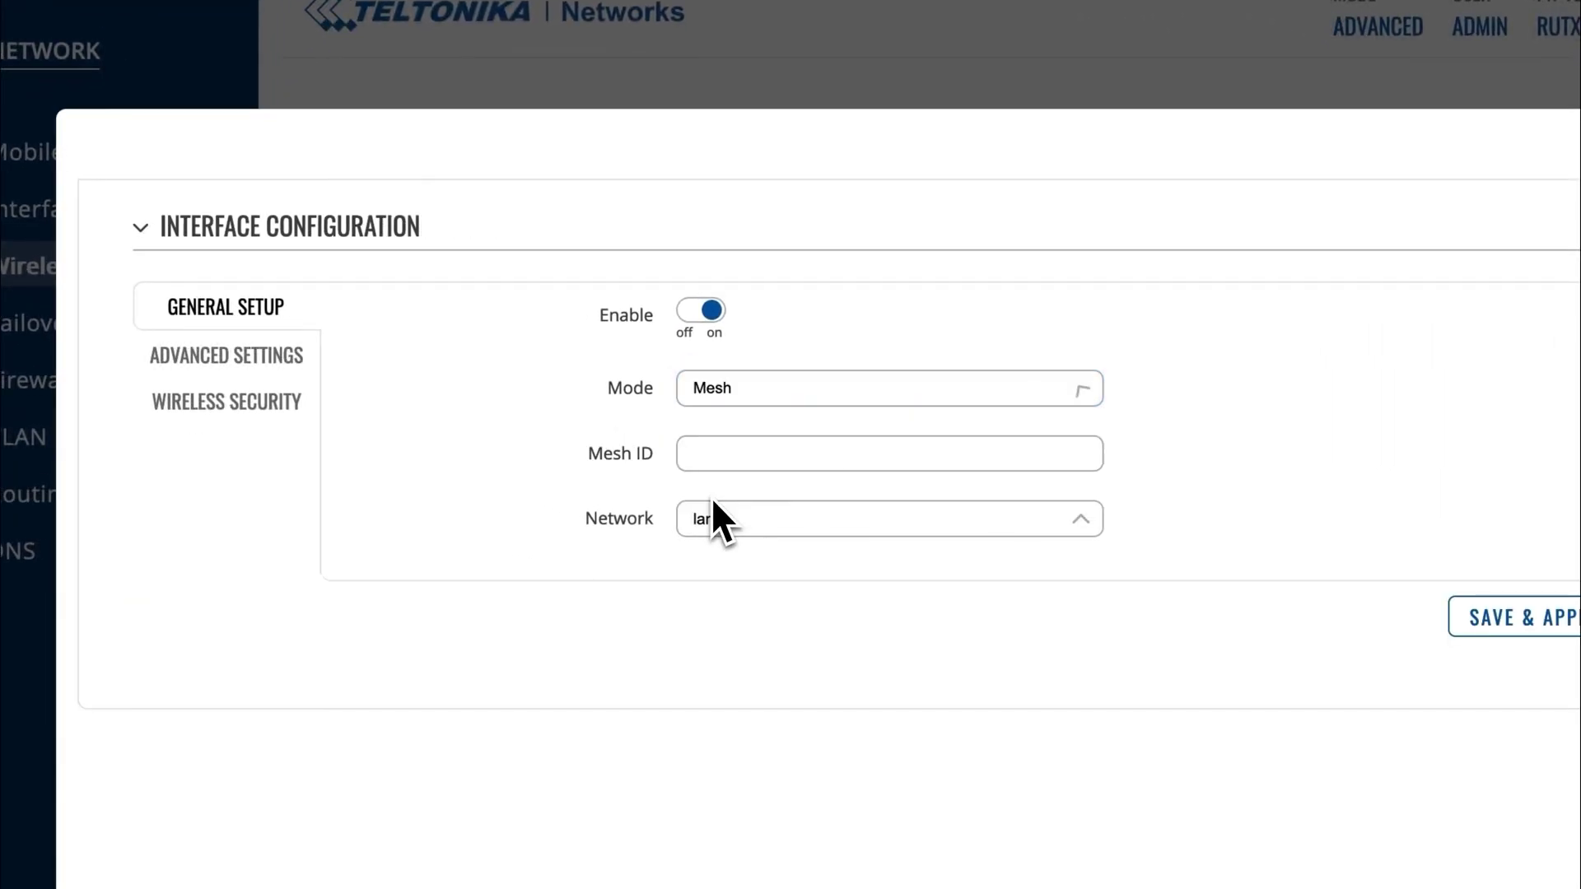
{"action": "left_click", "coordinate": [821, 454]}
{"action": "type", "text": "Demo_1"}
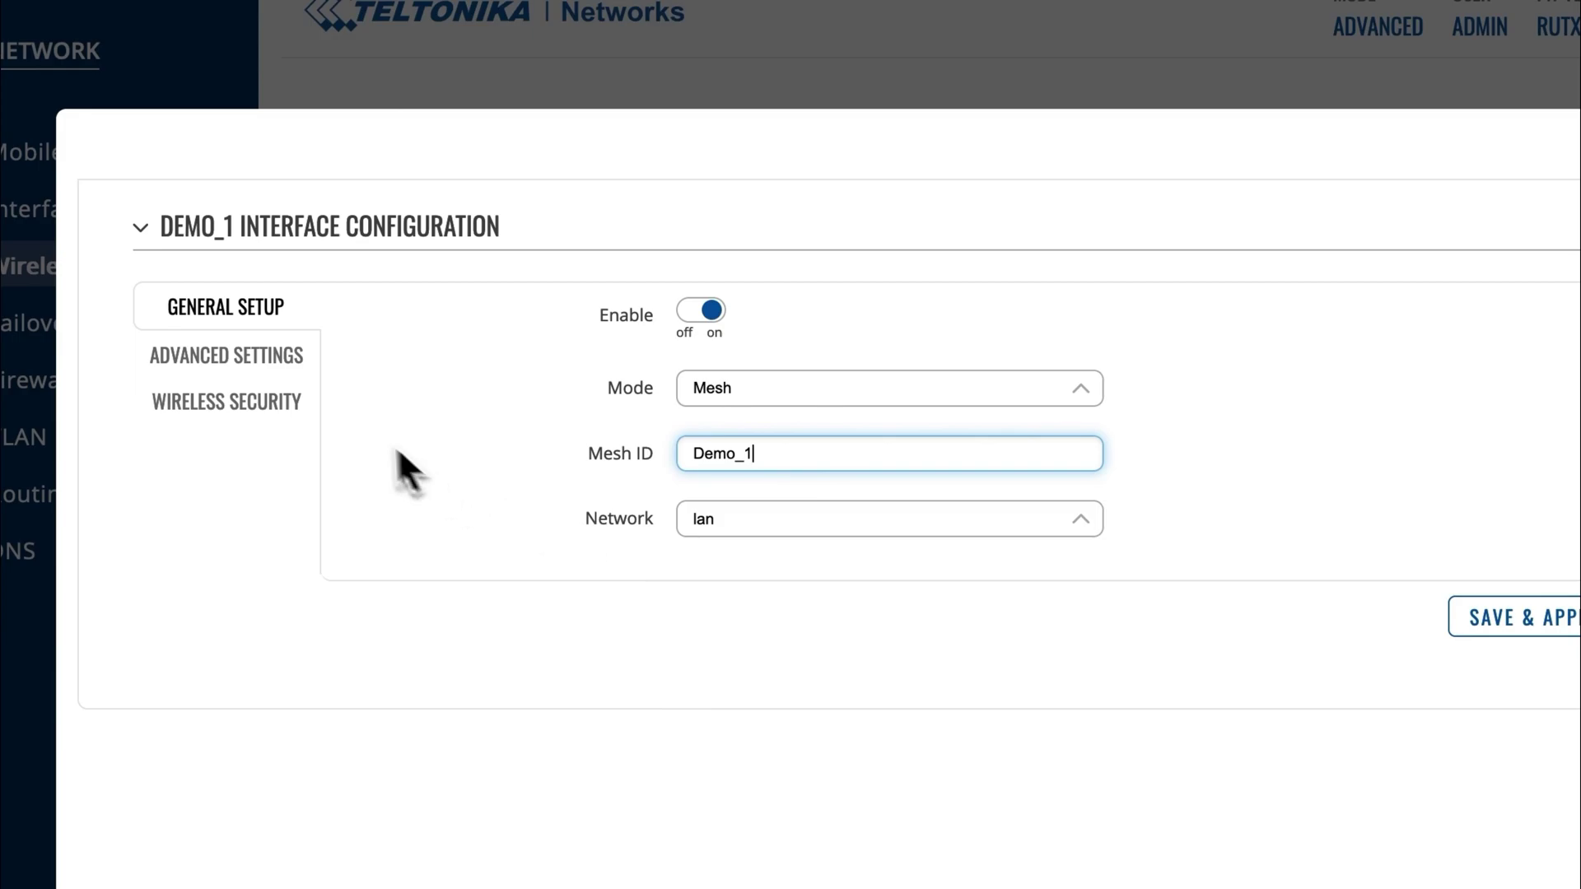
Set the mesh interface's RSSI joining threshold to -80.
{"action": "left_click", "coordinate": [293, 360]}
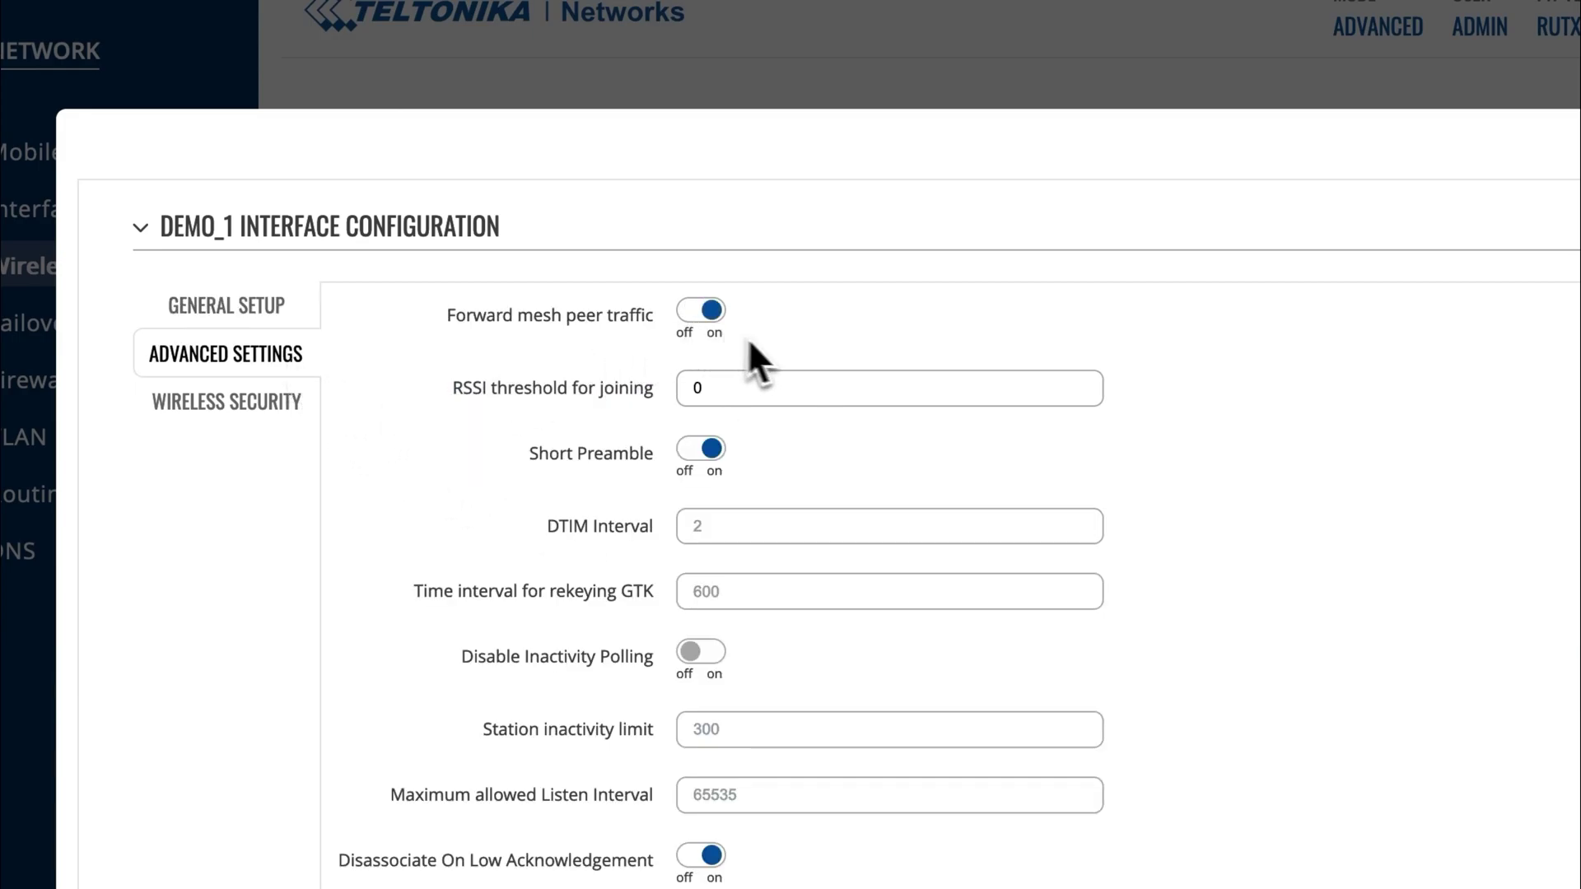
{"action": "left_click", "coordinate": [819, 397]}
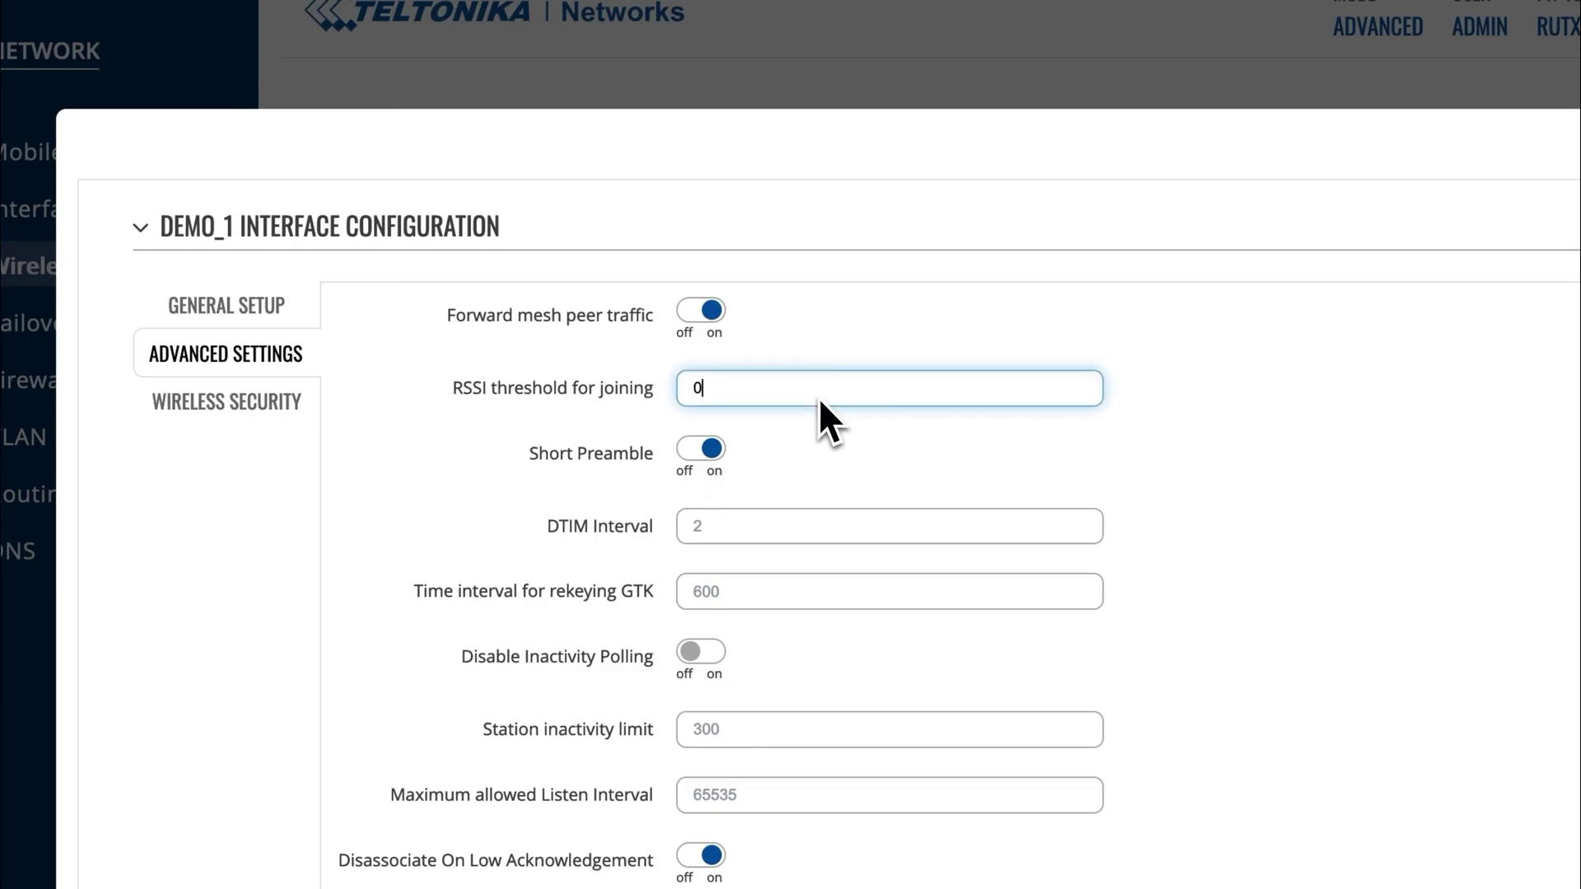
{"action": "key", "text": "BackSpace"}
{"action": "type", "text": "-80"}
{"action": "left_click", "coordinate": [806, 444]}
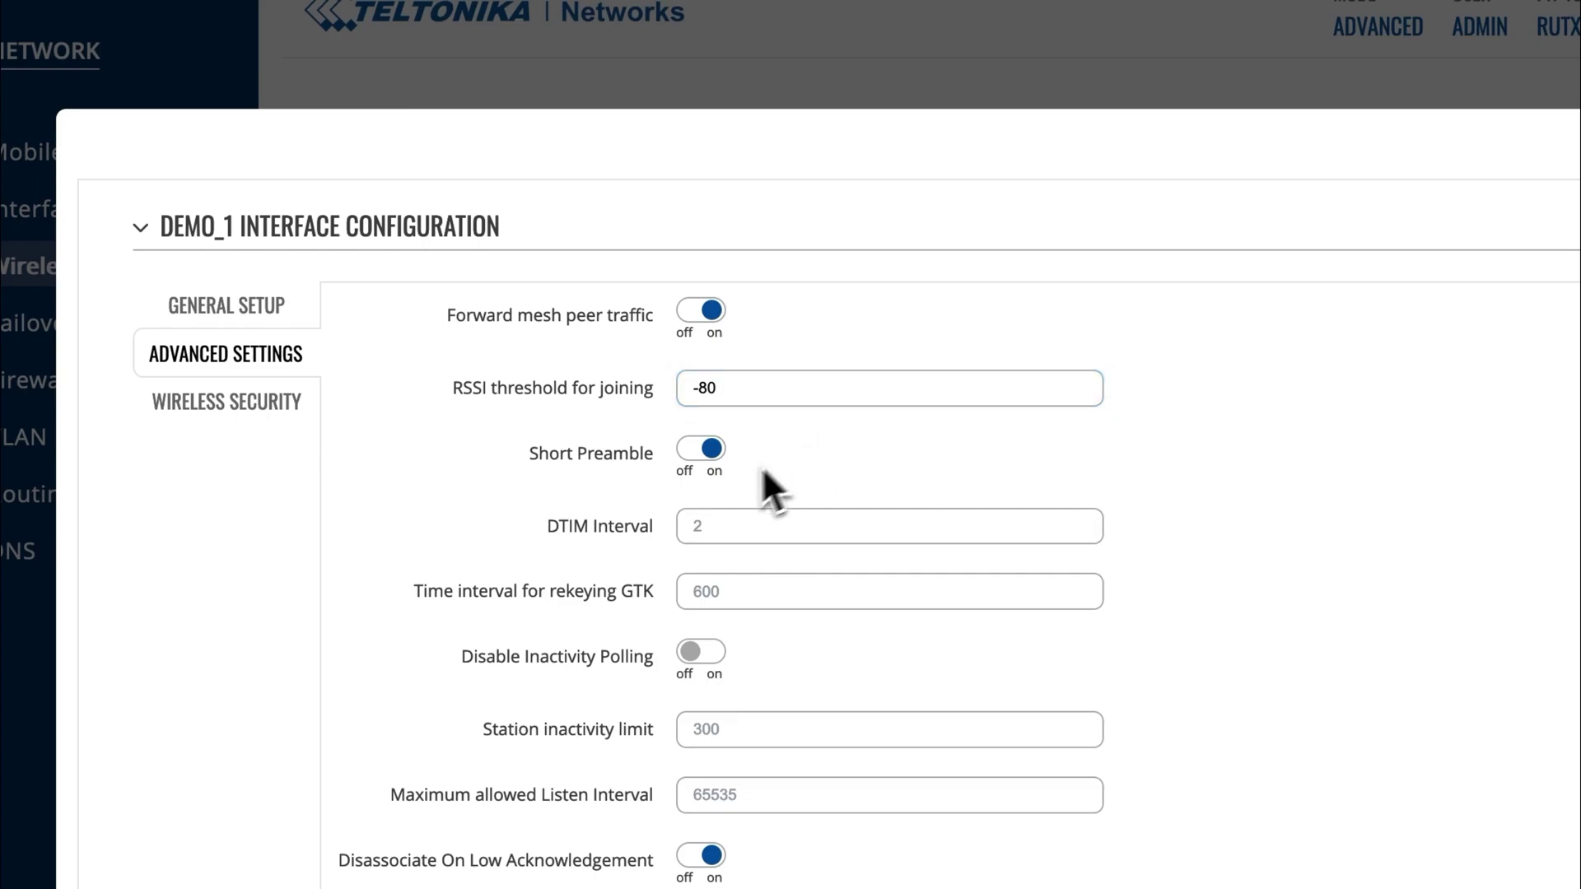
Secure the mesh with WPA3-SAE and a password, then save and apply it.
{"action": "left_click", "coordinate": [217, 419]}
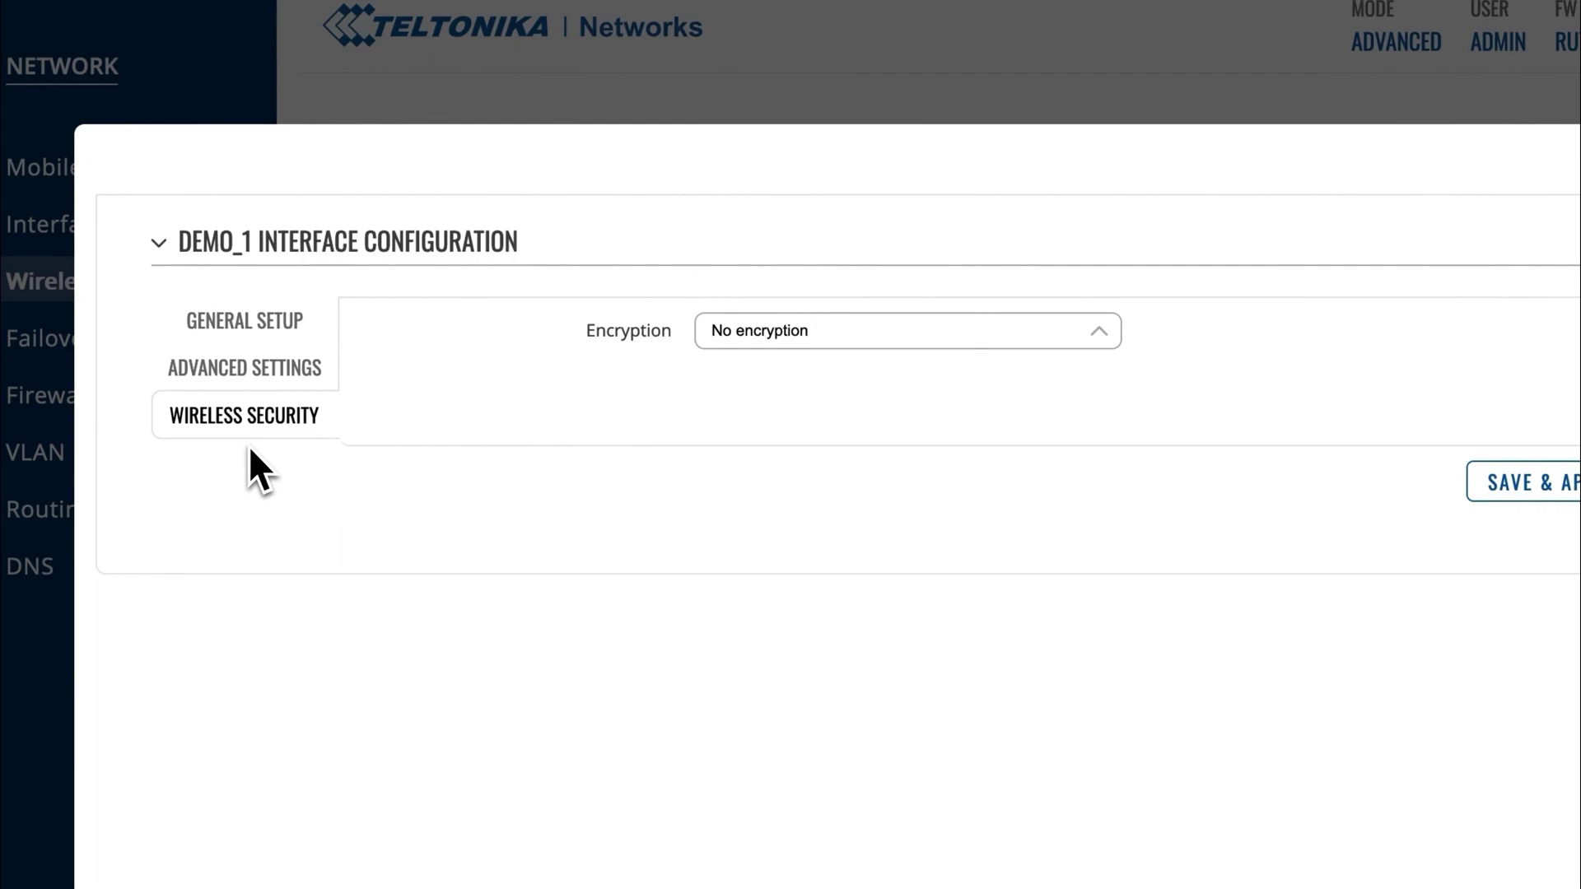
{"action": "left_click", "coordinate": [834, 397]}
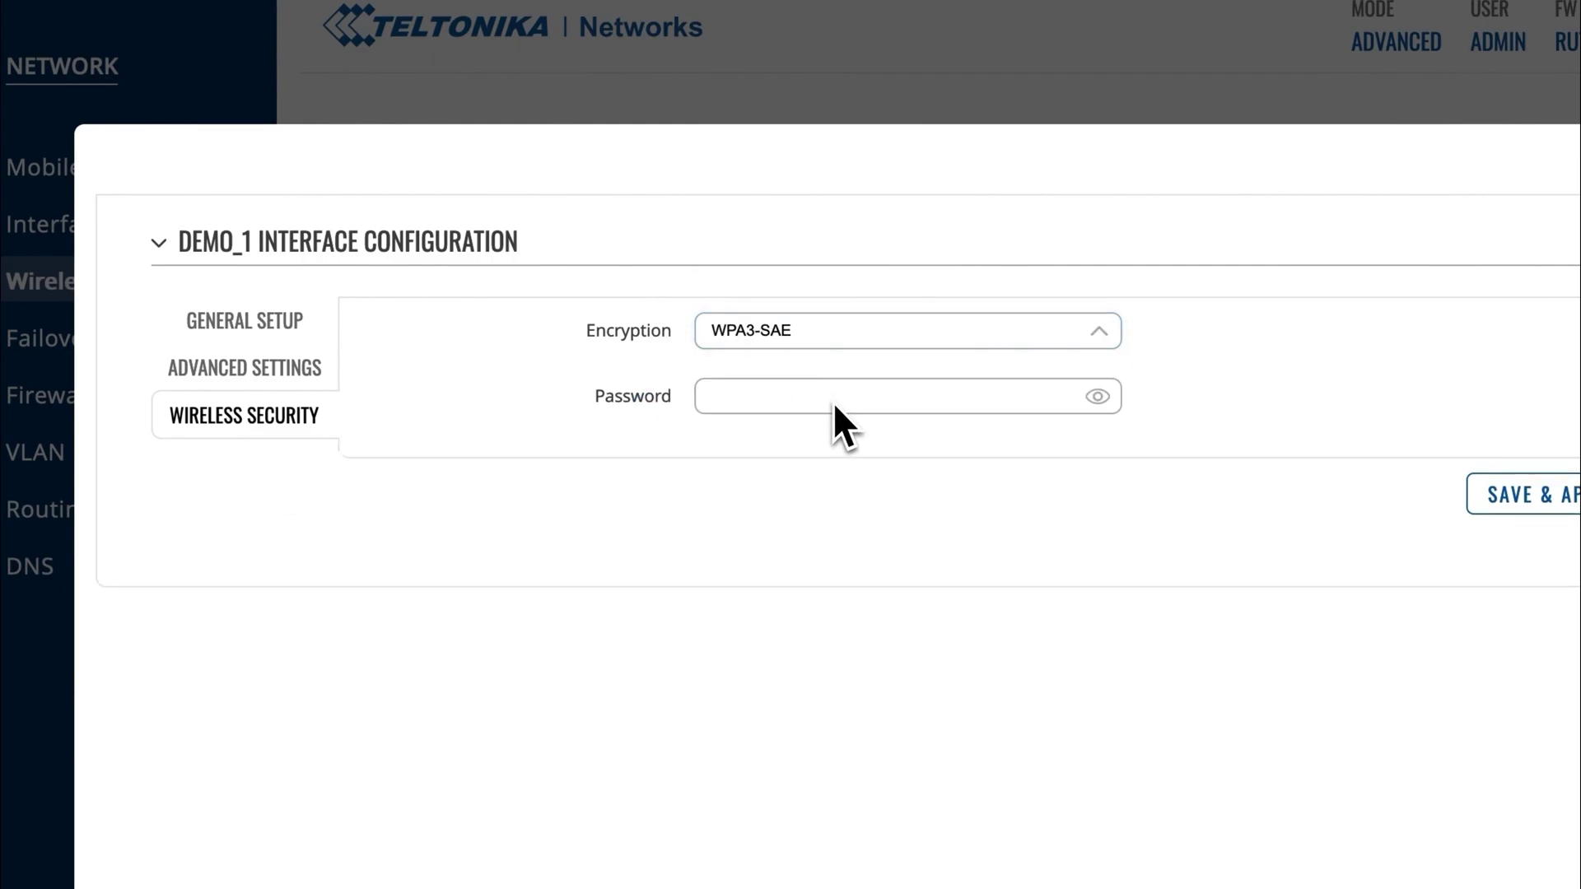
{"action": "left_click", "coordinate": [833, 402]}
{"action": "type", "text": "1234567890"}
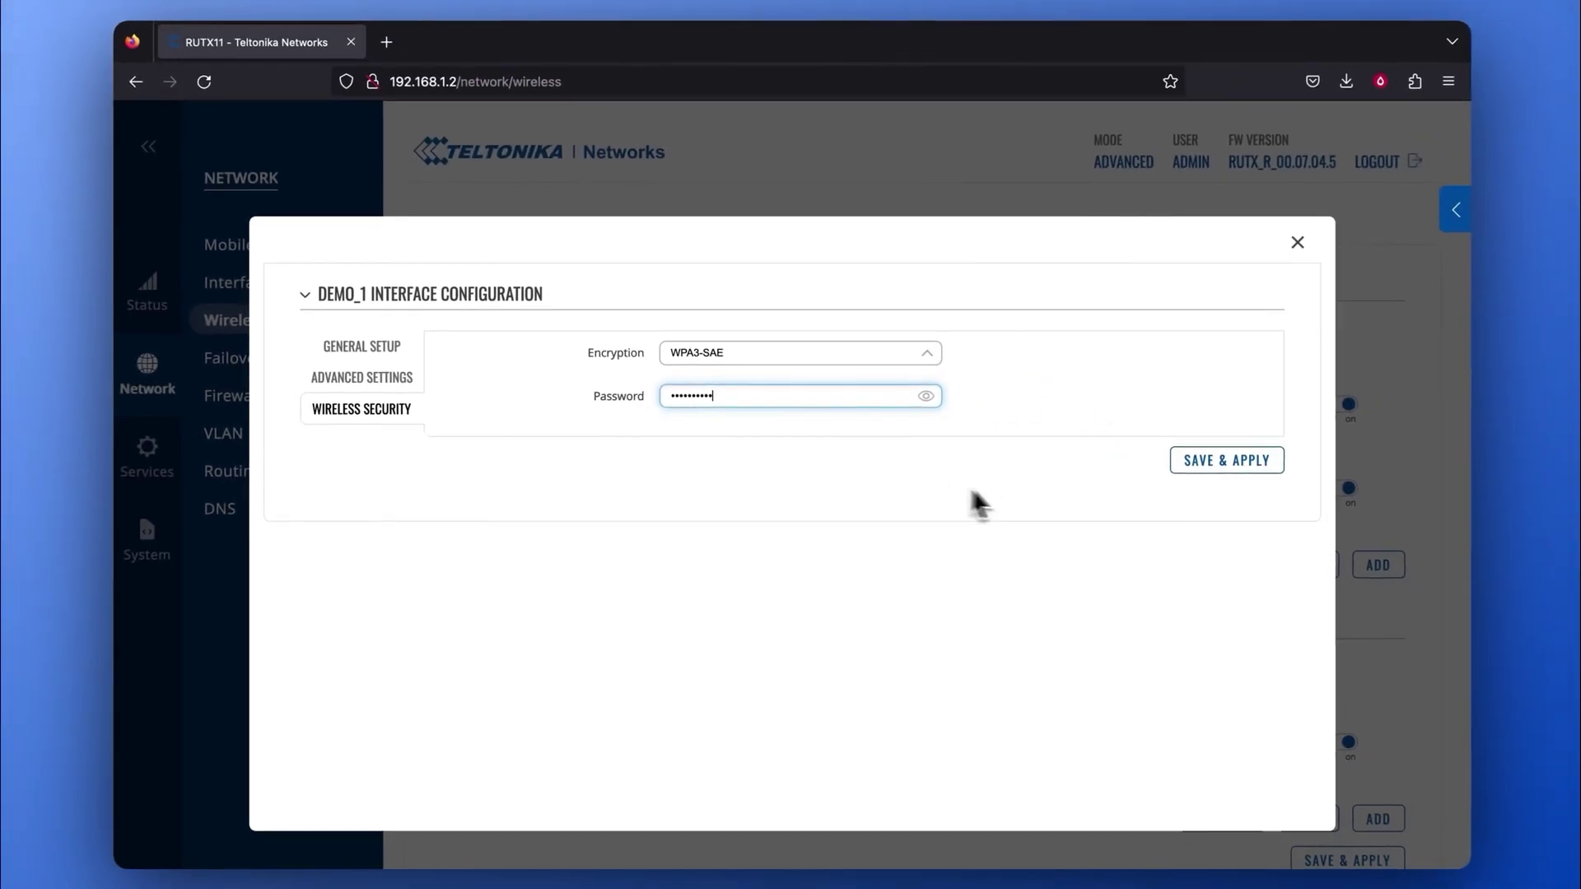
{"action": "left_click", "coordinate": [1252, 466]}
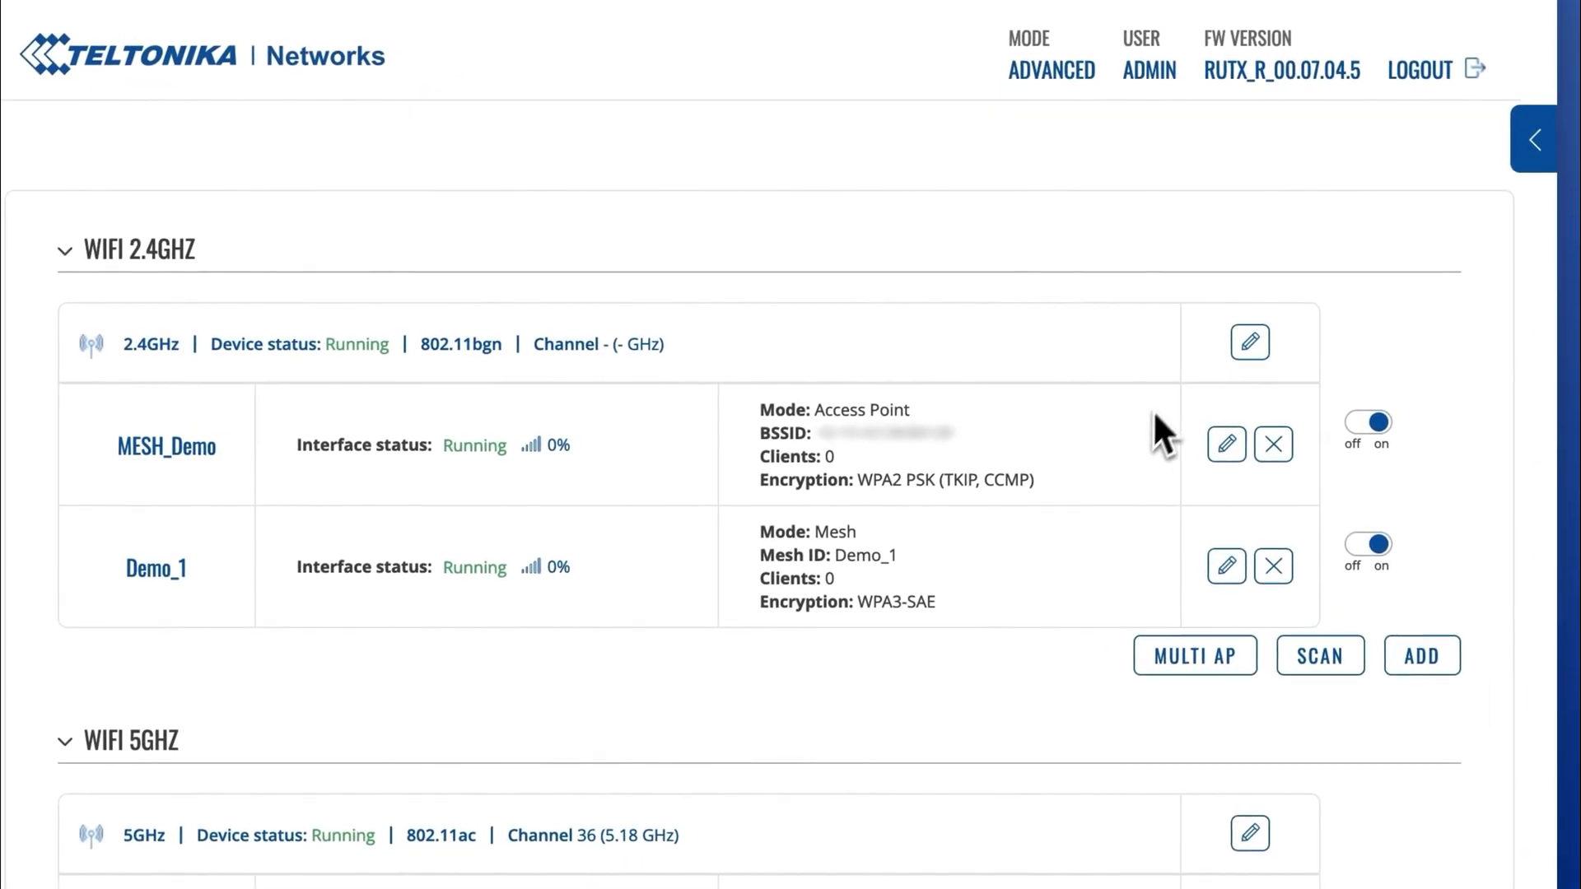
Set the 2.4 GHz radio to channel 11 (2462 MHz) and save and apply.
{"action": "left_click", "coordinate": [1248, 346]}
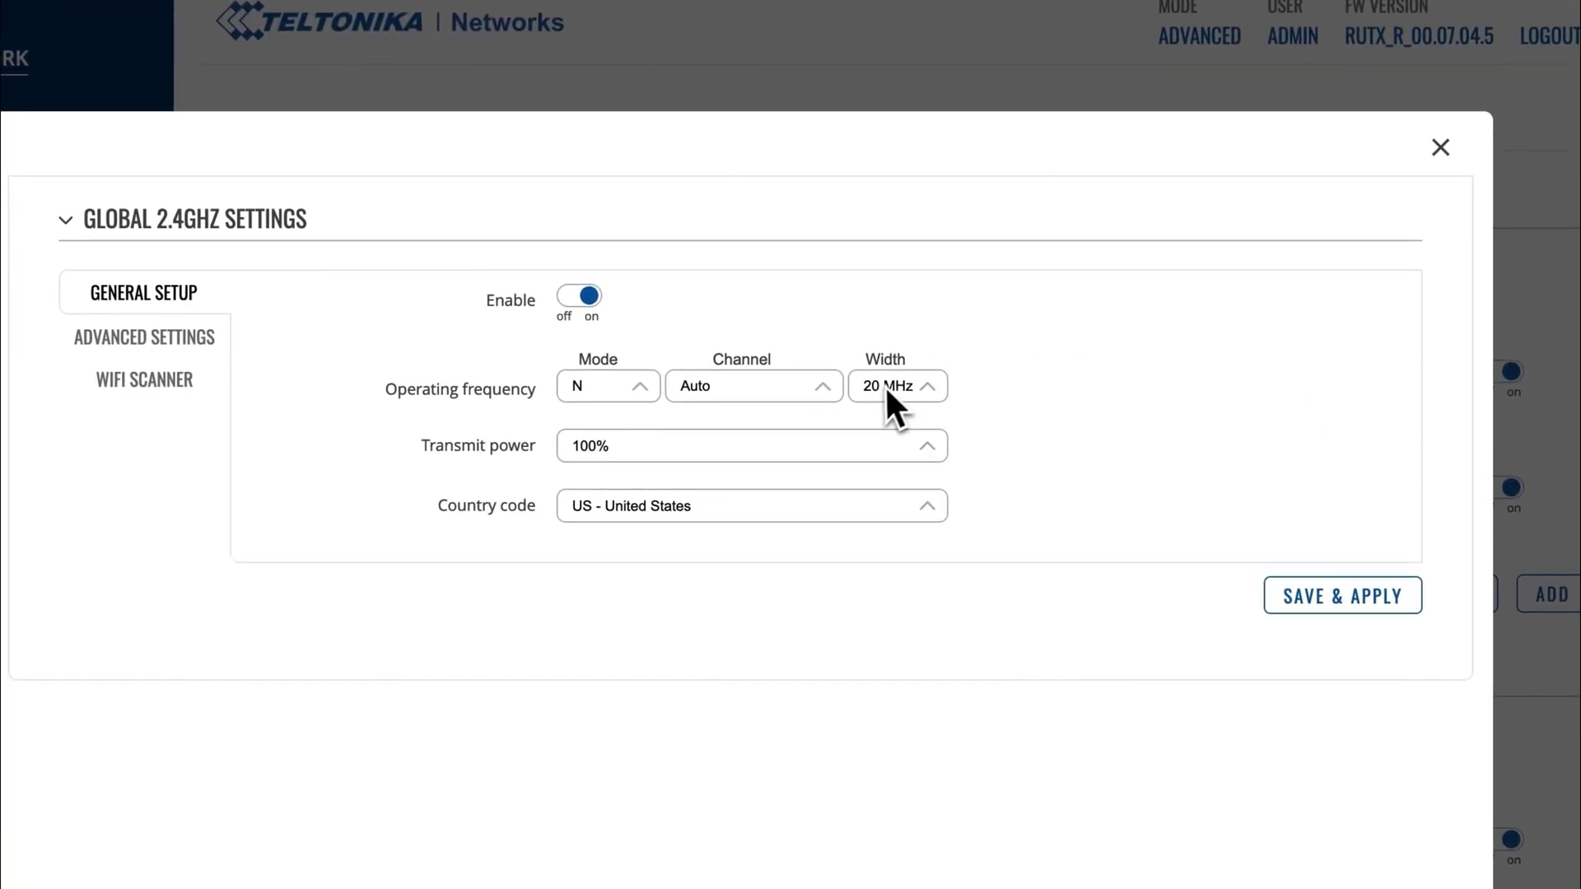
{"action": "left_click", "coordinate": [798, 388]}
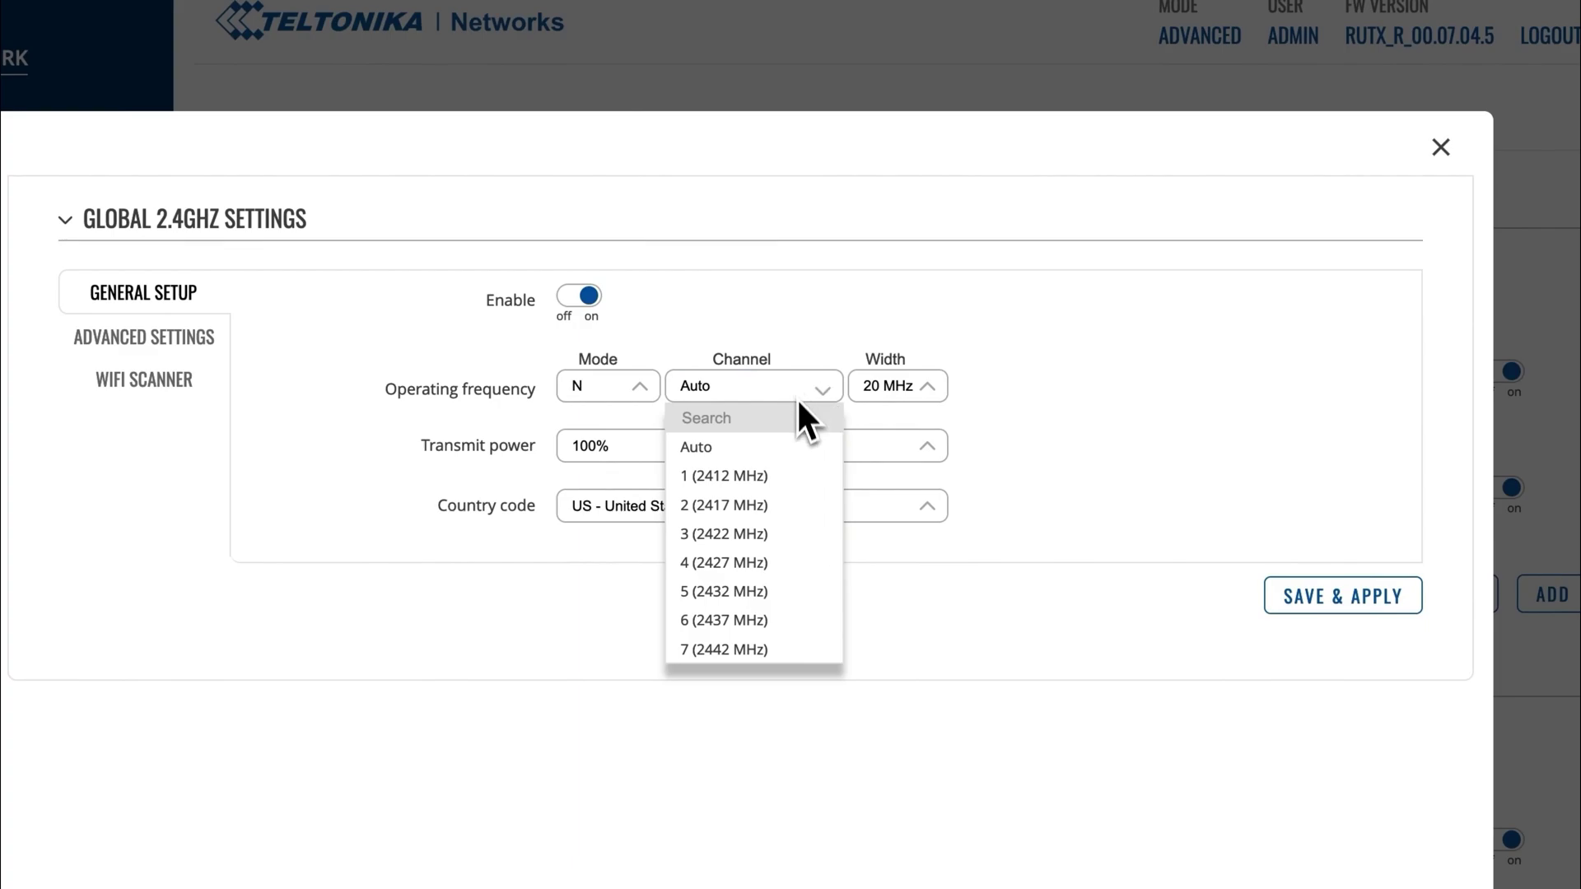
{"action": "scroll", "coordinate": [791, 511], "scroll_direction": "down", "scroll_amount": 3}
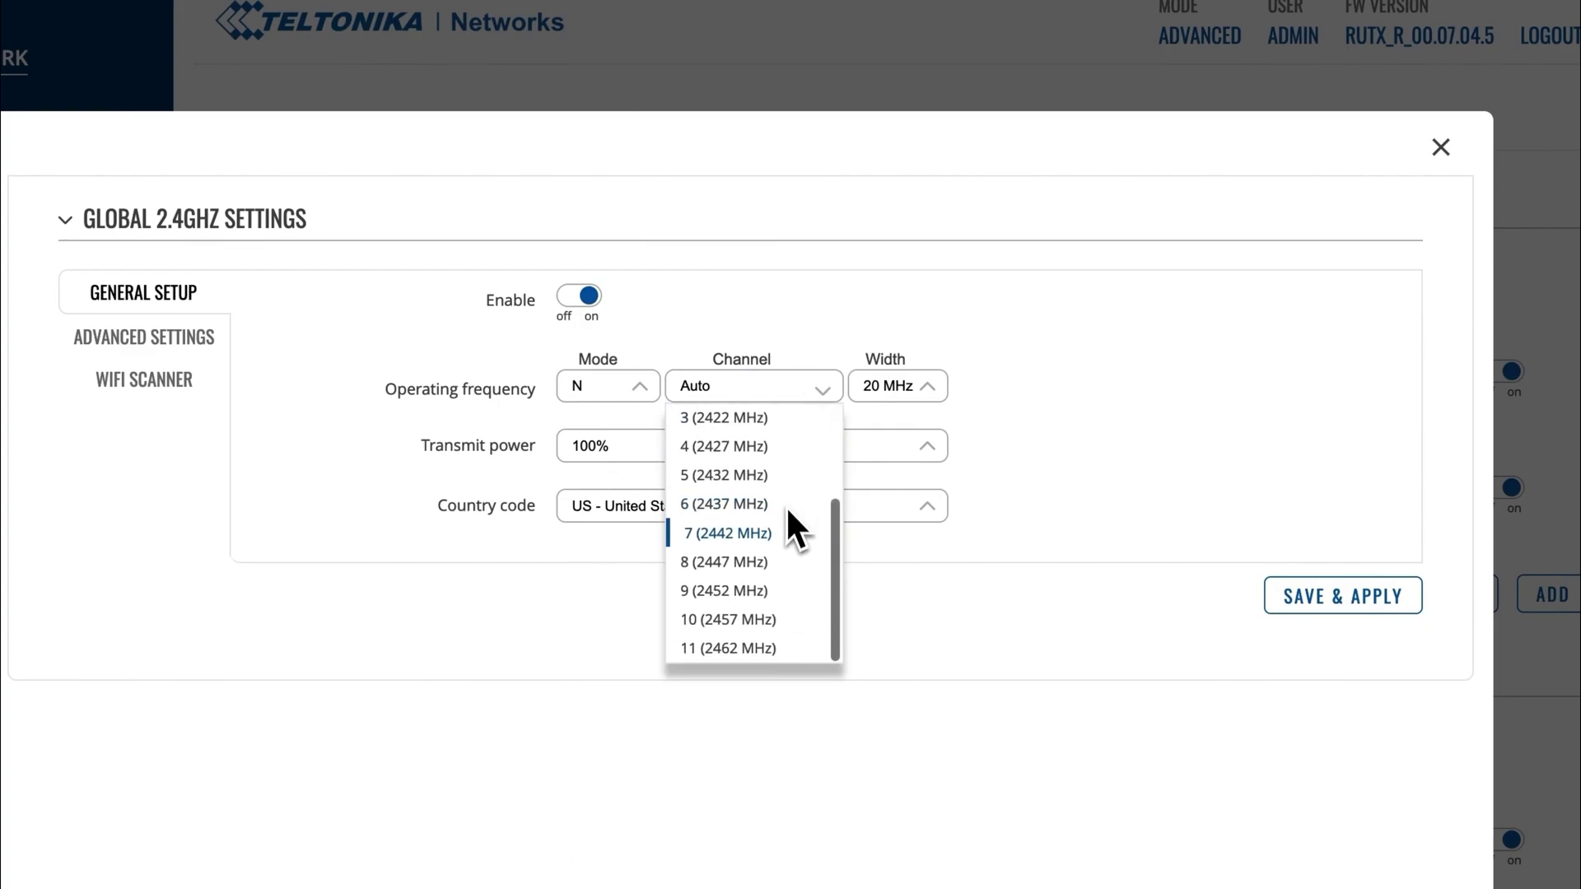
{"action": "left_click", "coordinate": [724, 650]}
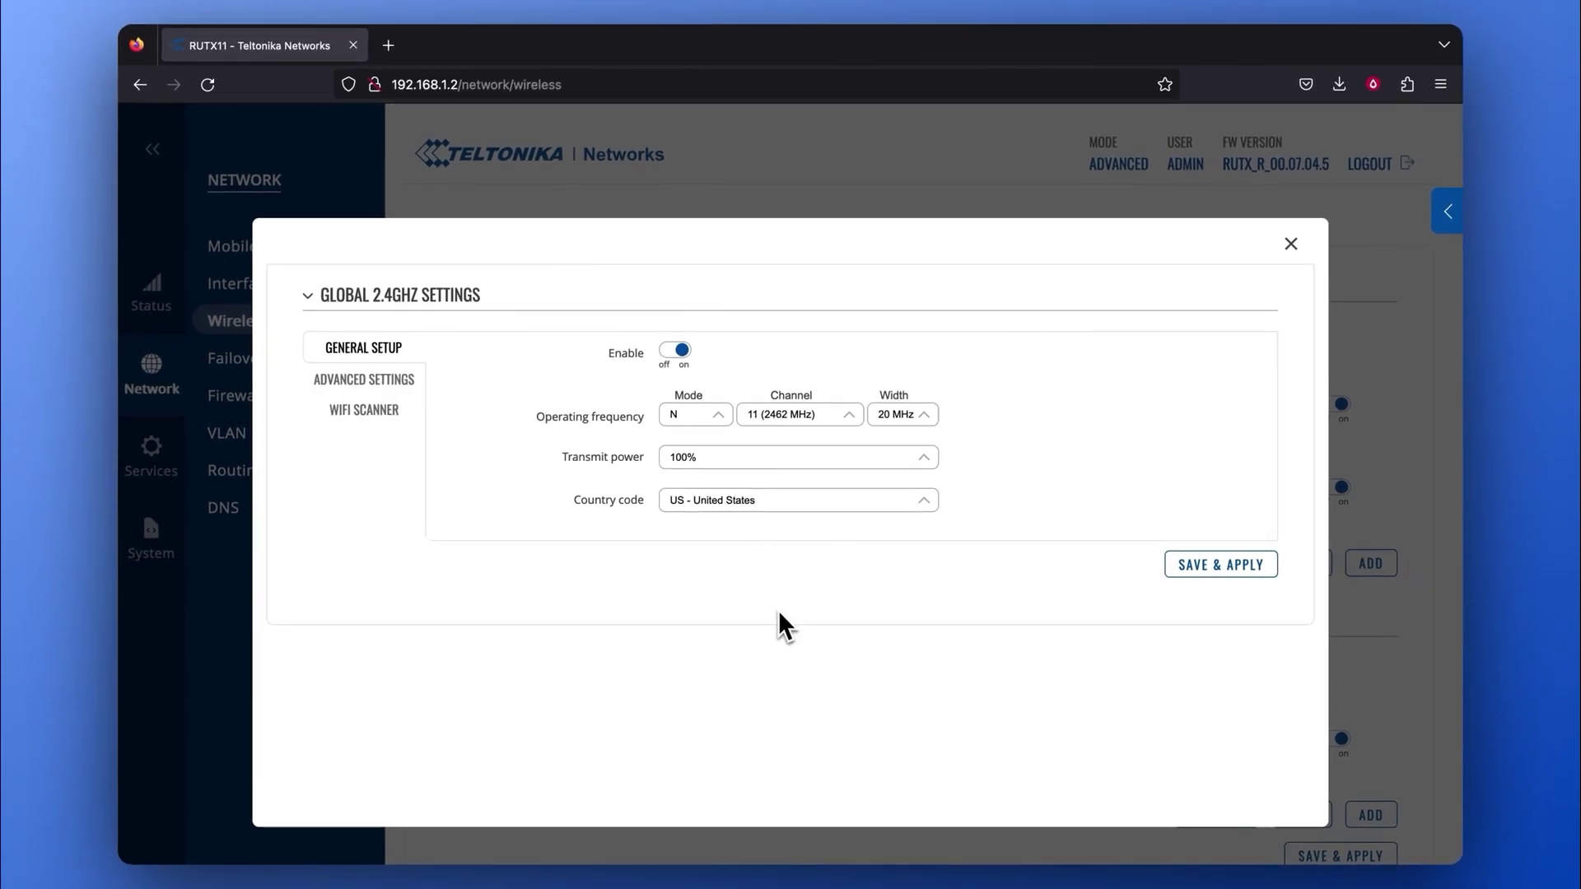
{"action": "left_click", "coordinate": [1227, 569]}
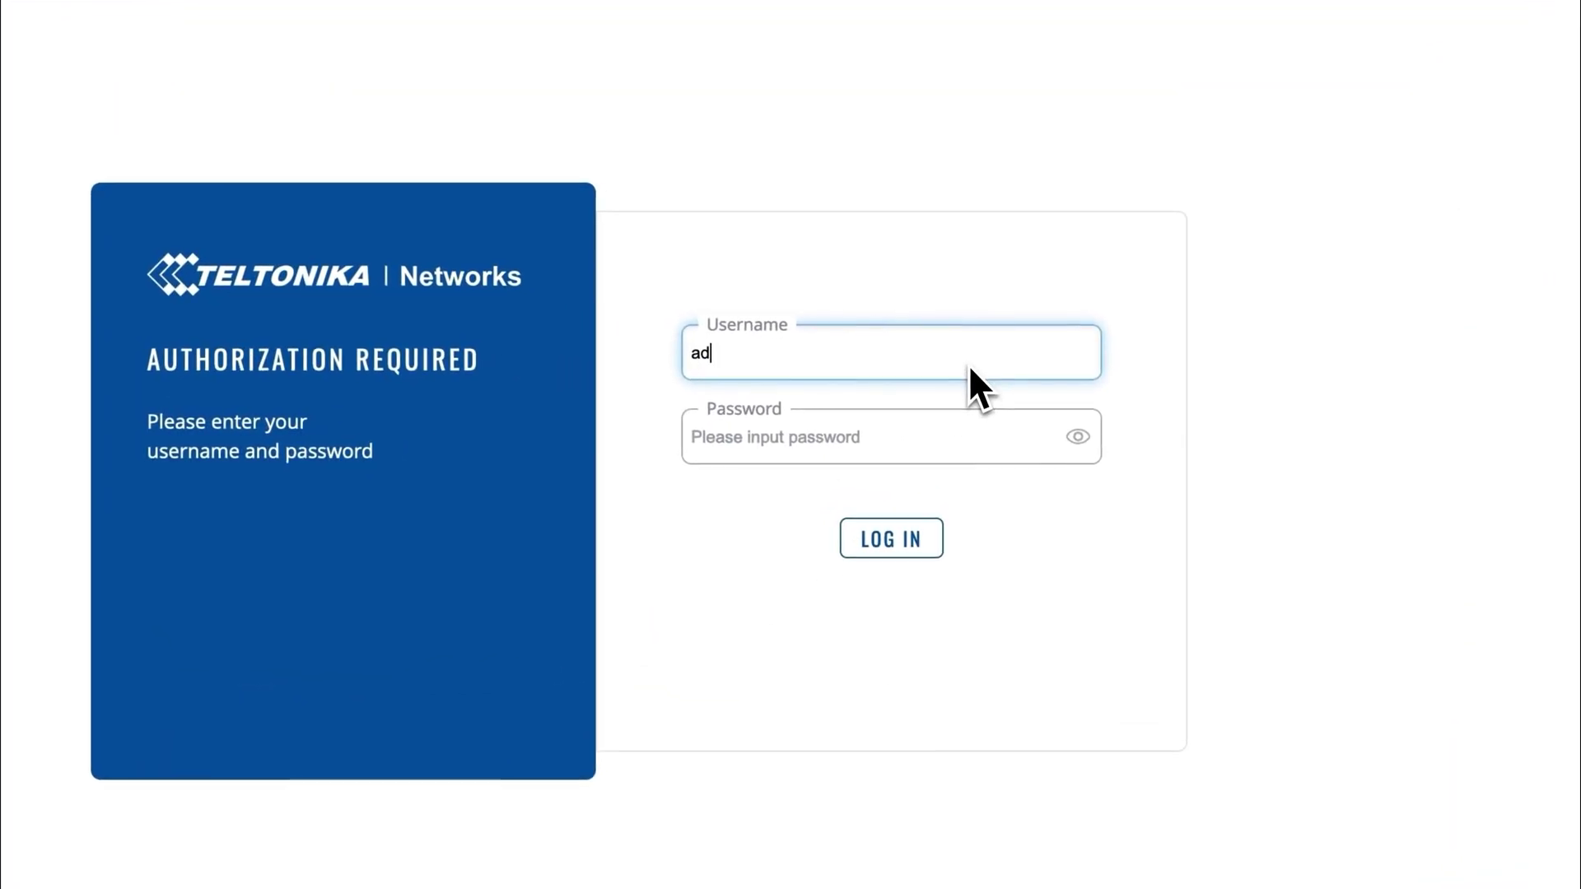
Log in to the RUT956 with the admin credentials, switch to Advanced mode and open Network > Wireless.
{"action": "type", "text": "min"}
{"action": "key", "text": "Tab"}
{"action": "type", "text": "**********"}
{"action": "left_click", "coordinate": [906, 543]}
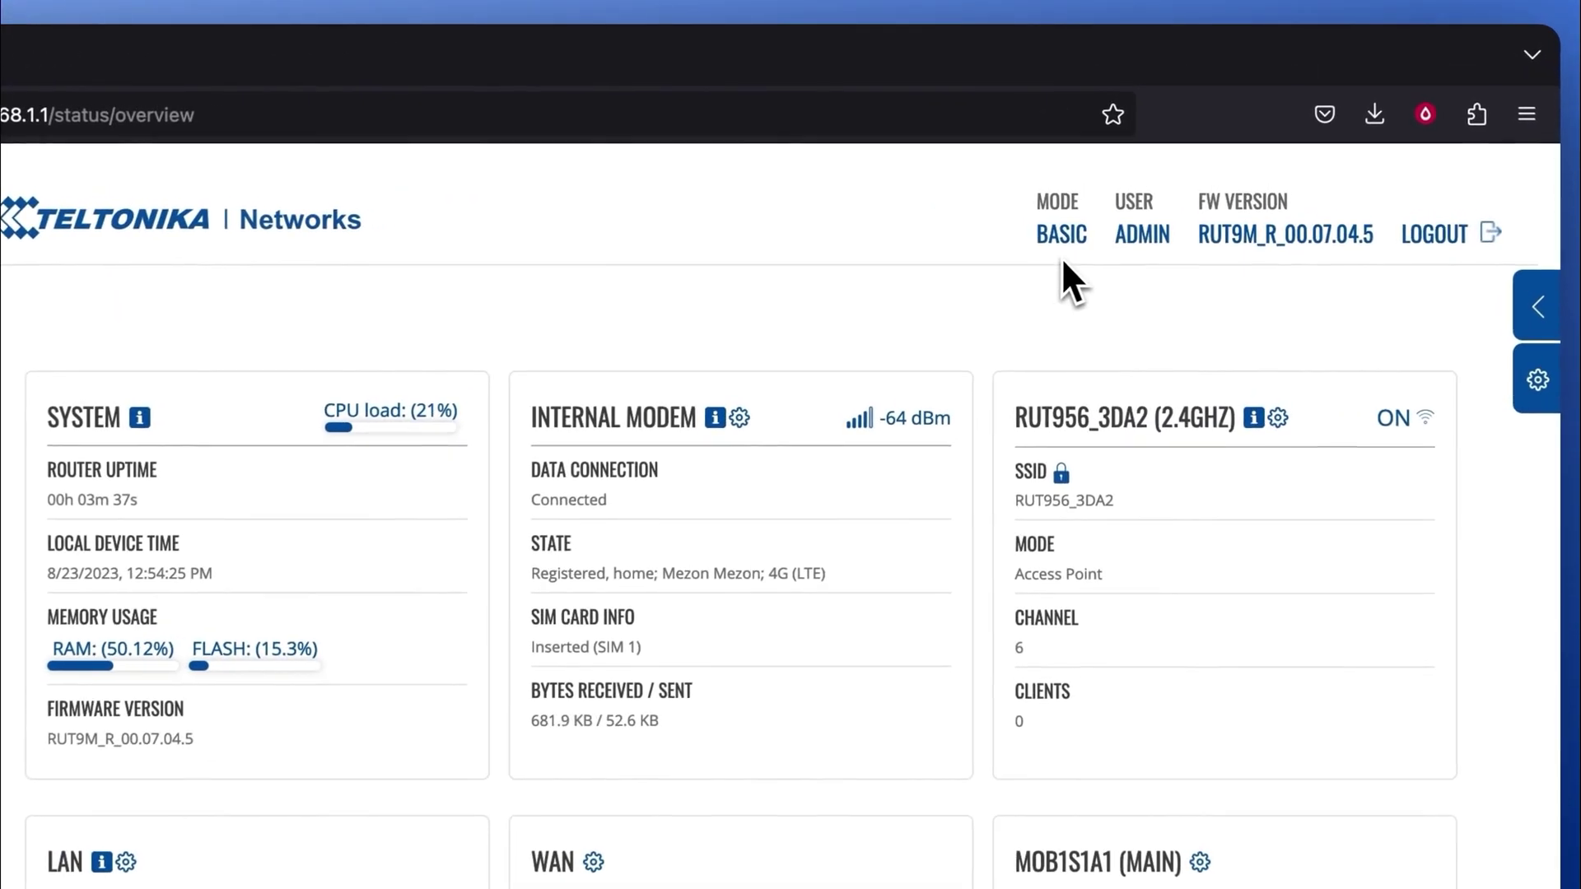
{"action": "left_click", "coordinate": [1117, 177]}
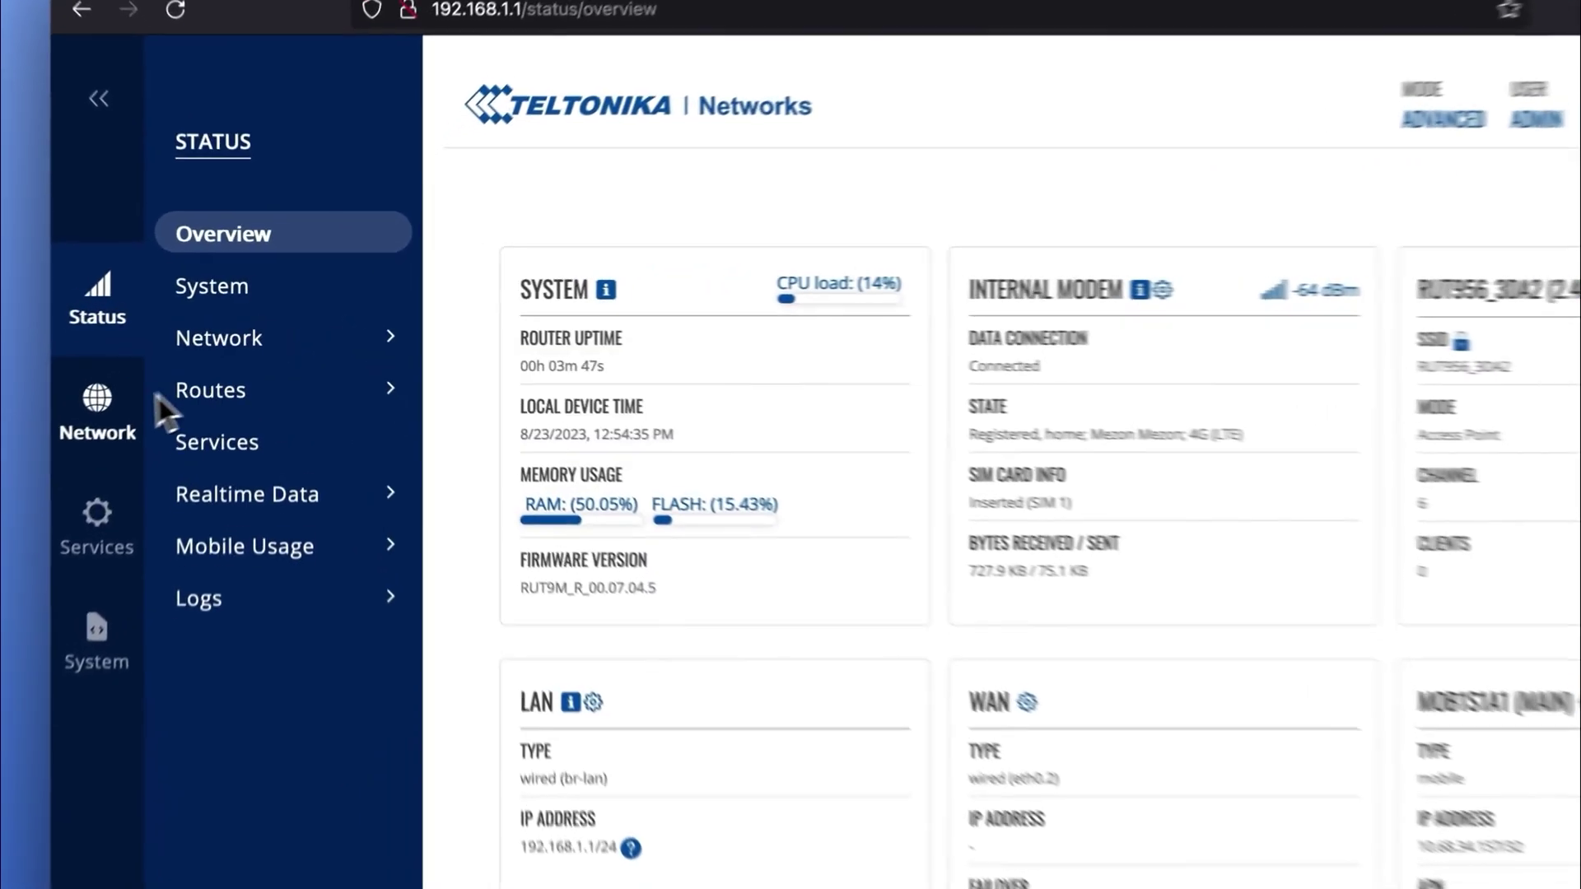
{"action": "mouse_move", "coordinate": [148, 369]}
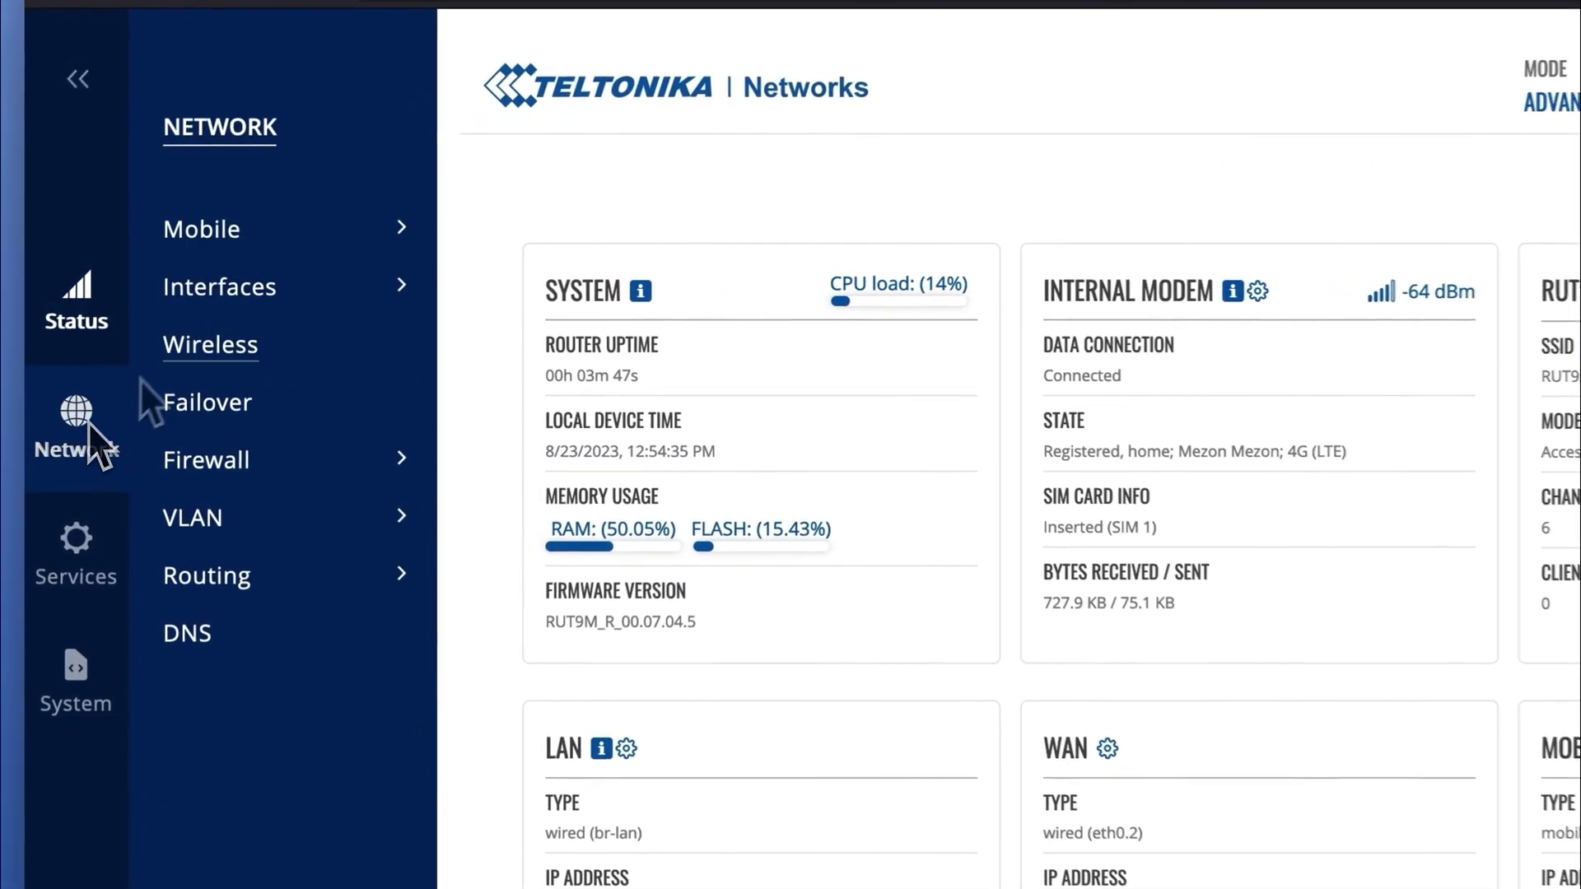
{"action": "left_click", "coordinate": [212, 358]}
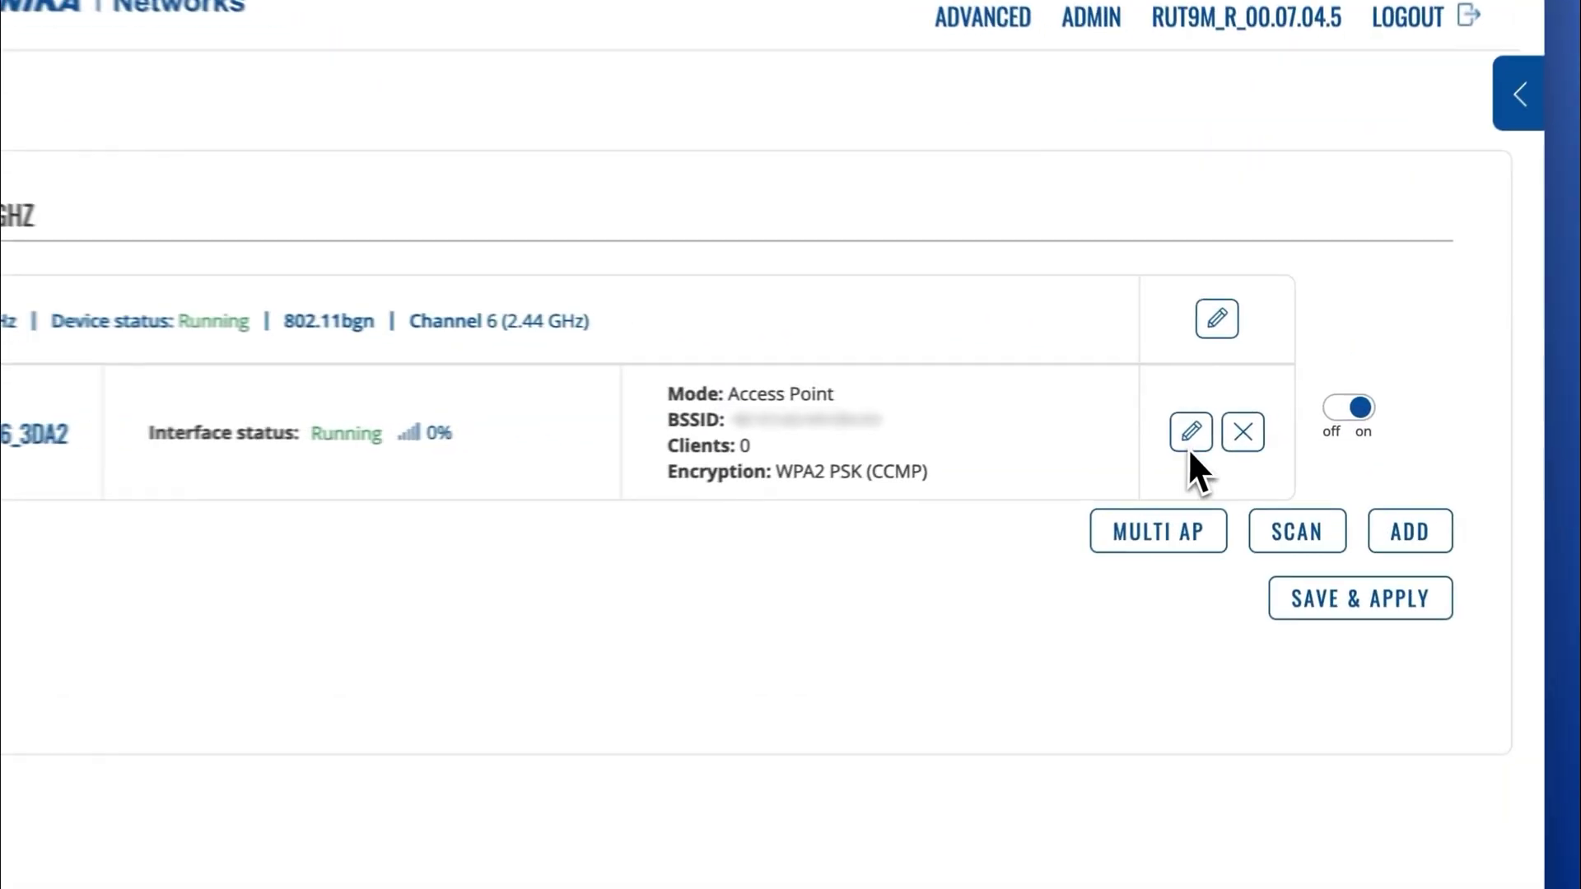
Rename the RUT956_3DA2 access point's ESSID to MESH_Demo.
{"action": "left_click", "coordinate": [1190, 445]}
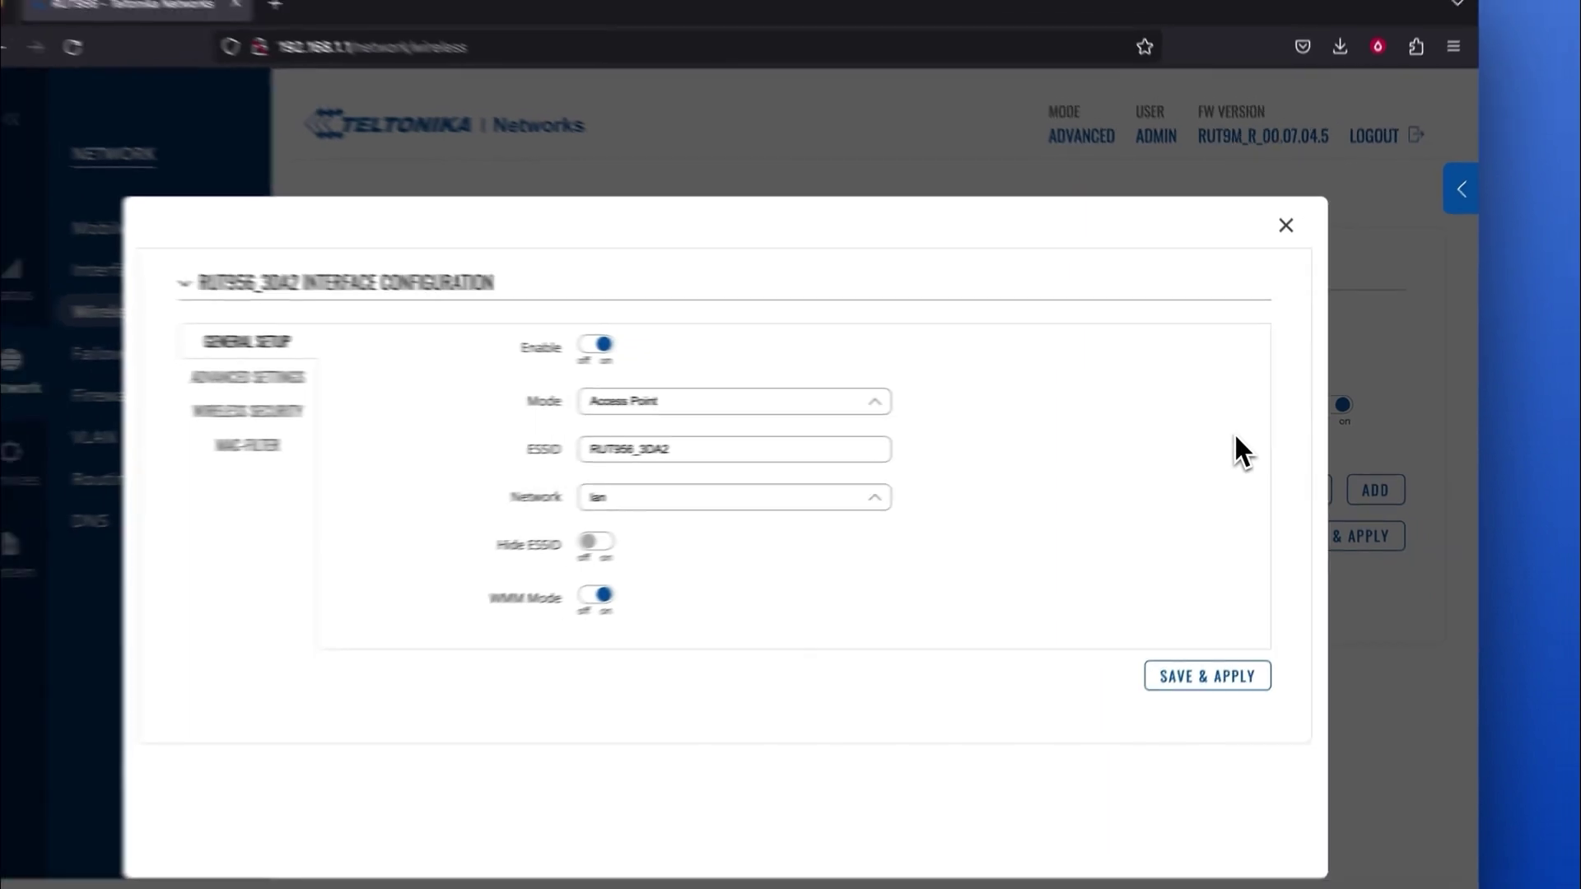
{"action": "double_click", "coordinate": [765, 449]}
{"action": "type", "text": "MESH_Demo"}
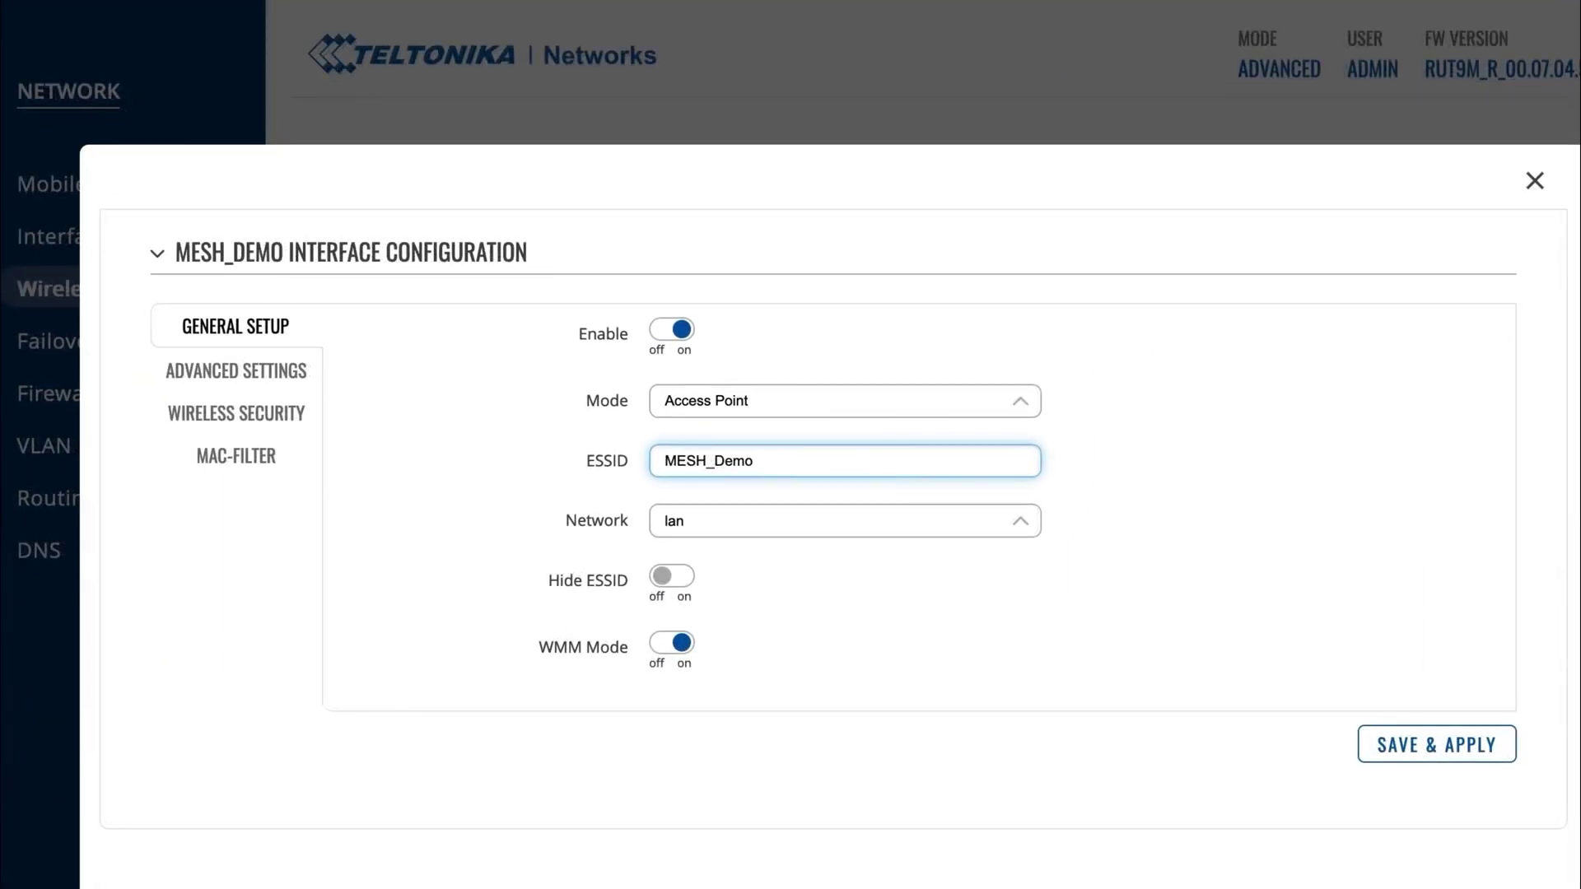
Set WPA2-PSK with Force TKIP and CCMP (AES) cipher and a new password, then save and apply.
{"action": "left_click", "coordinate": [270, 424]}
{"action": "left_click", "coordinate": [827, 346]}
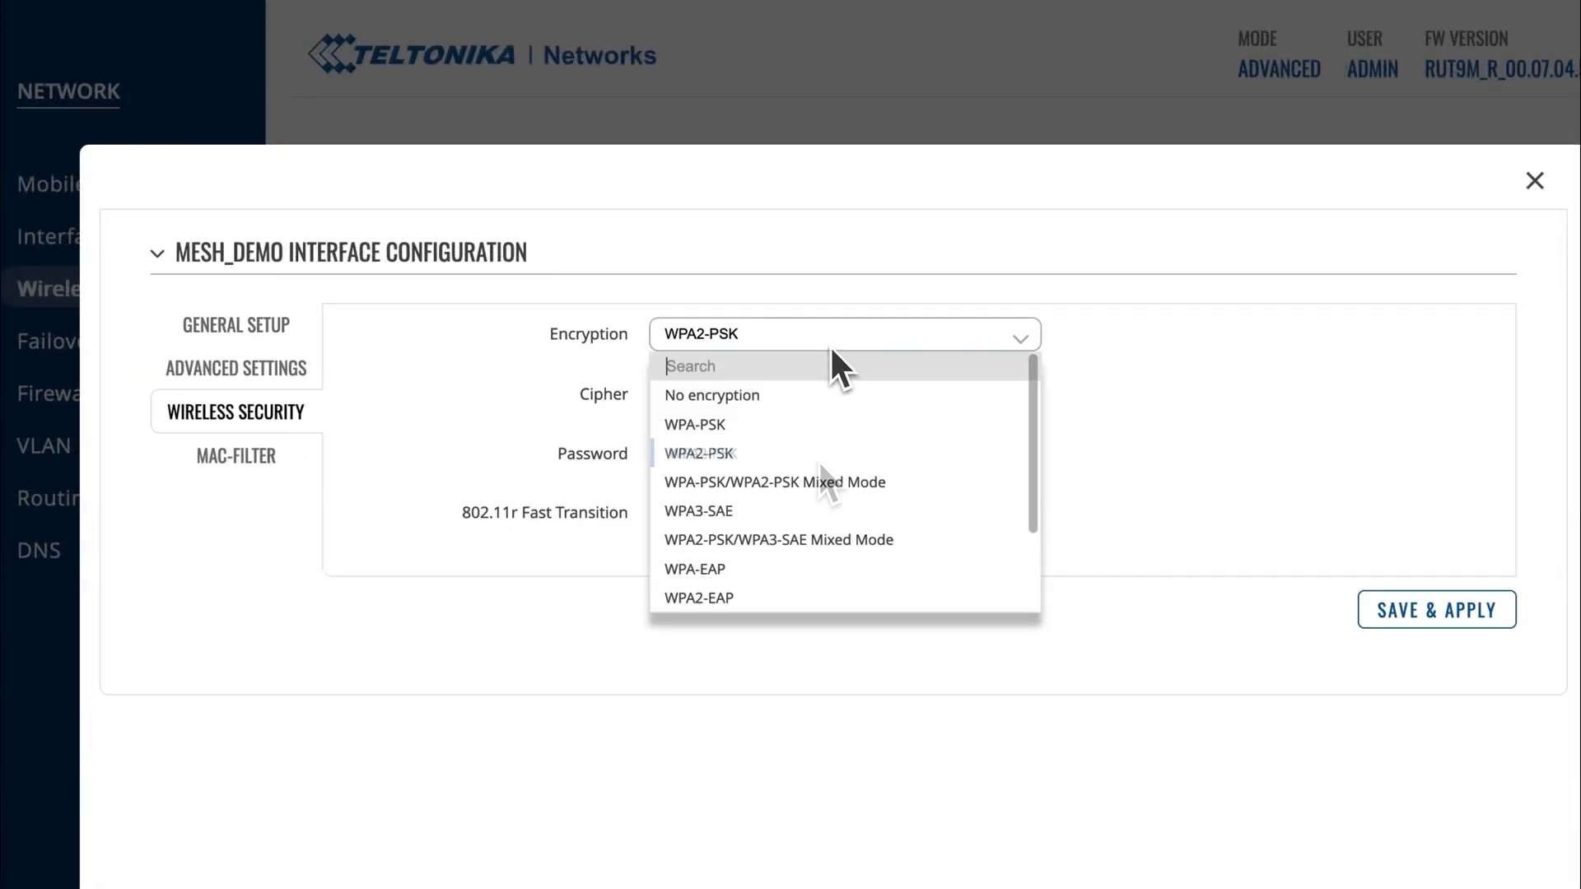
{"action": "left_click", "coordinate": [818, 459]}
{"action": "left_click", "coordinate": [836, 519]}
{"action": "left_click", "coordinate": [834, 454]}
{"action": "type", "text": "12"}
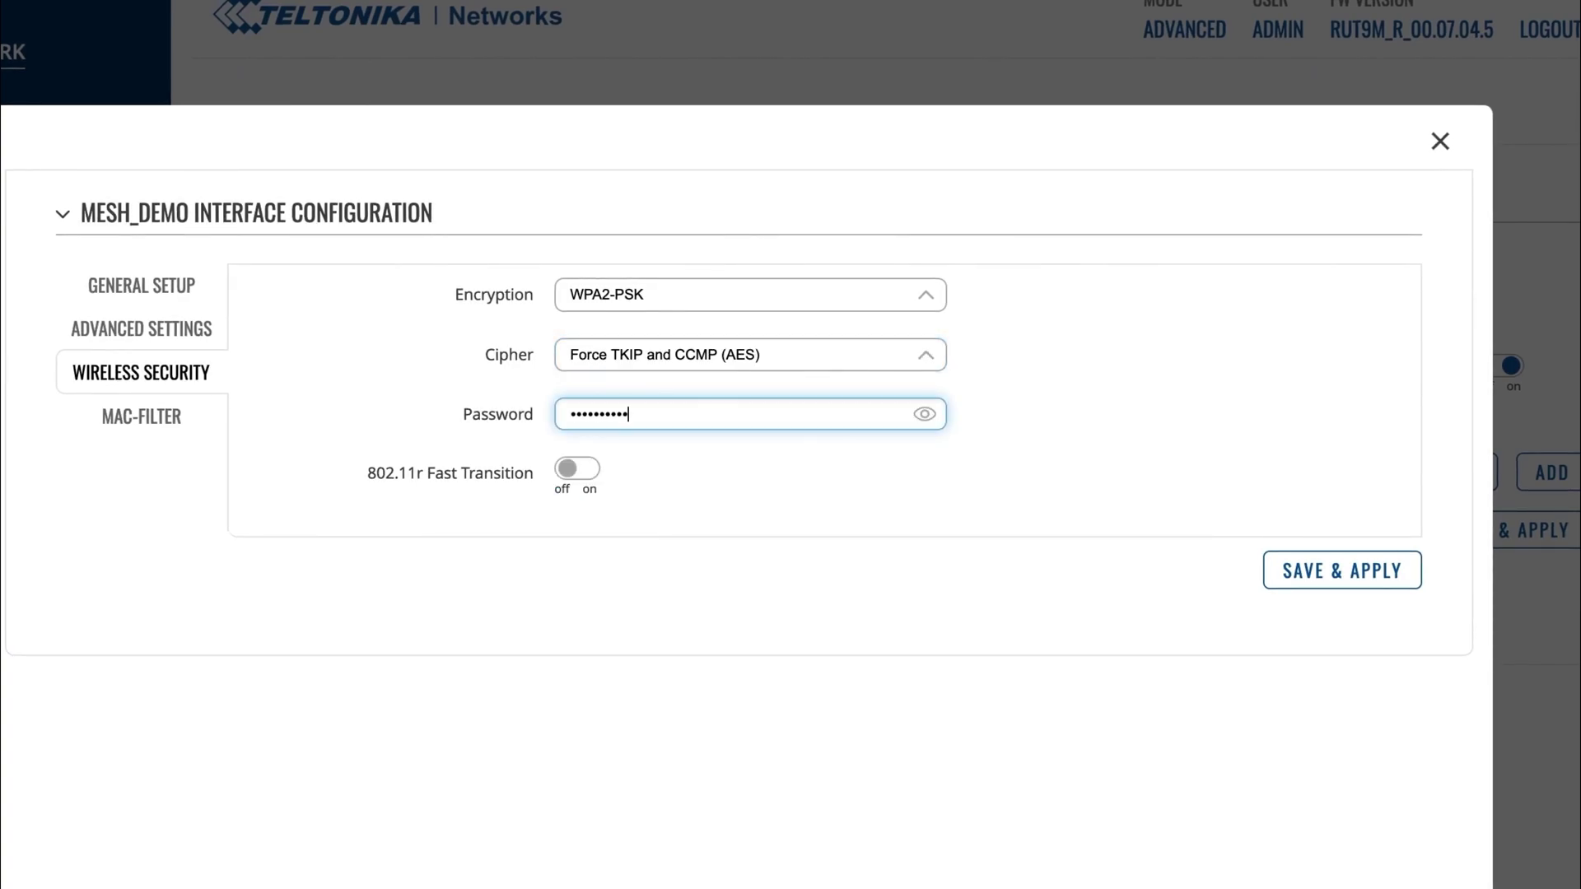
{"action": "left_click", "coordinate": [1308, 577]}
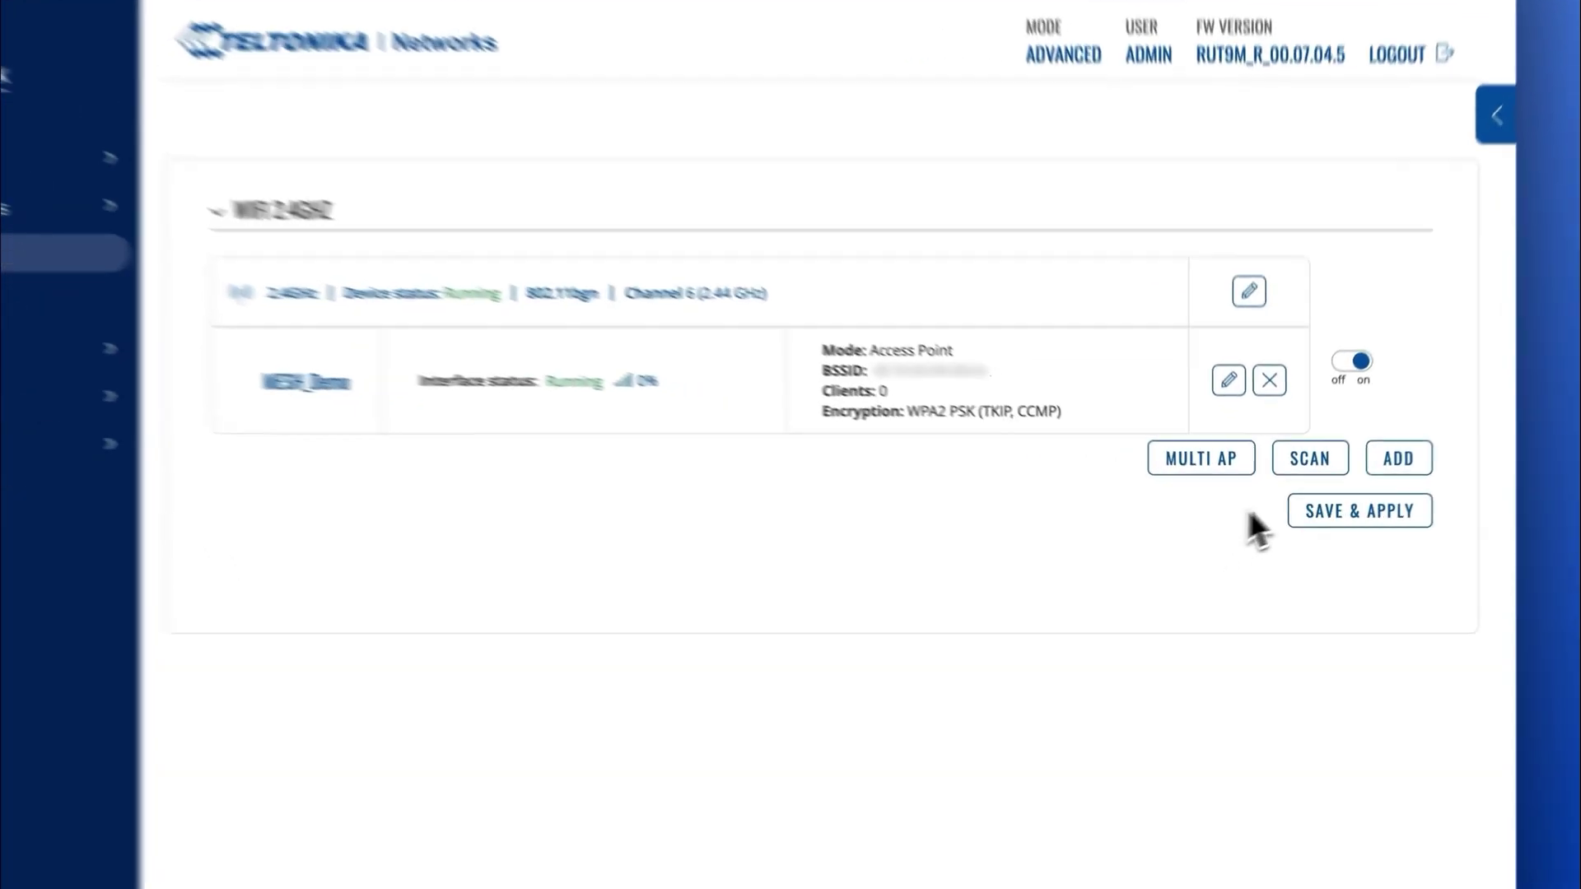
Add a 2.4 GHz interface in Mesh mode with Mesh ID Demo_1.
{"action": "left_click", "coordinate": [1370, 480]}
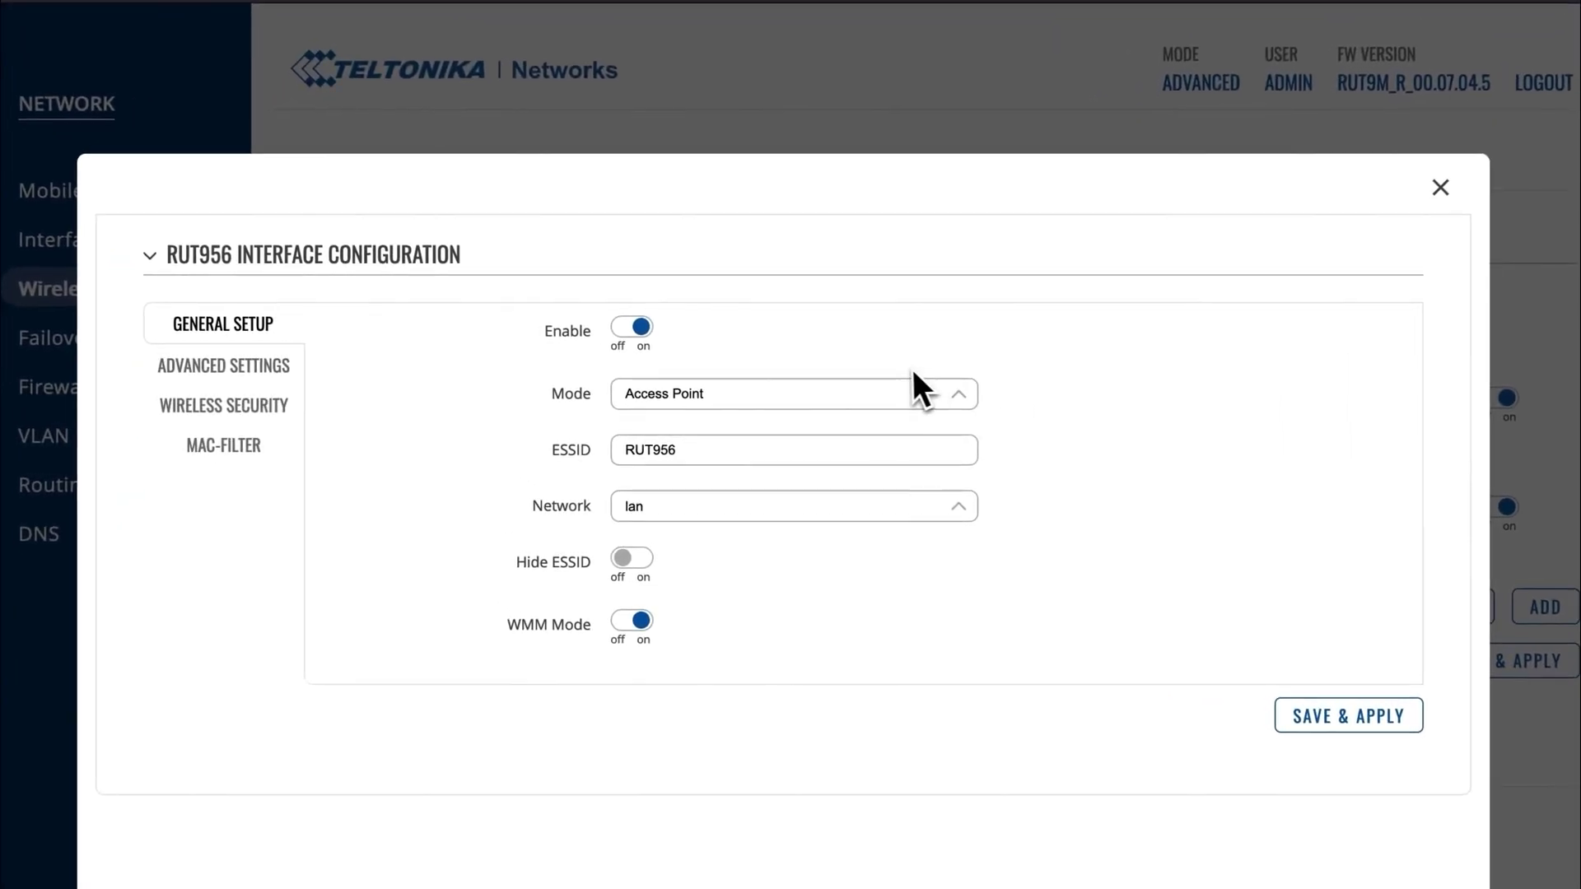
{"action": "left_click", "coordinate": [844, 390]}
{"action": "left_click", "coordinate": [643, 479]}
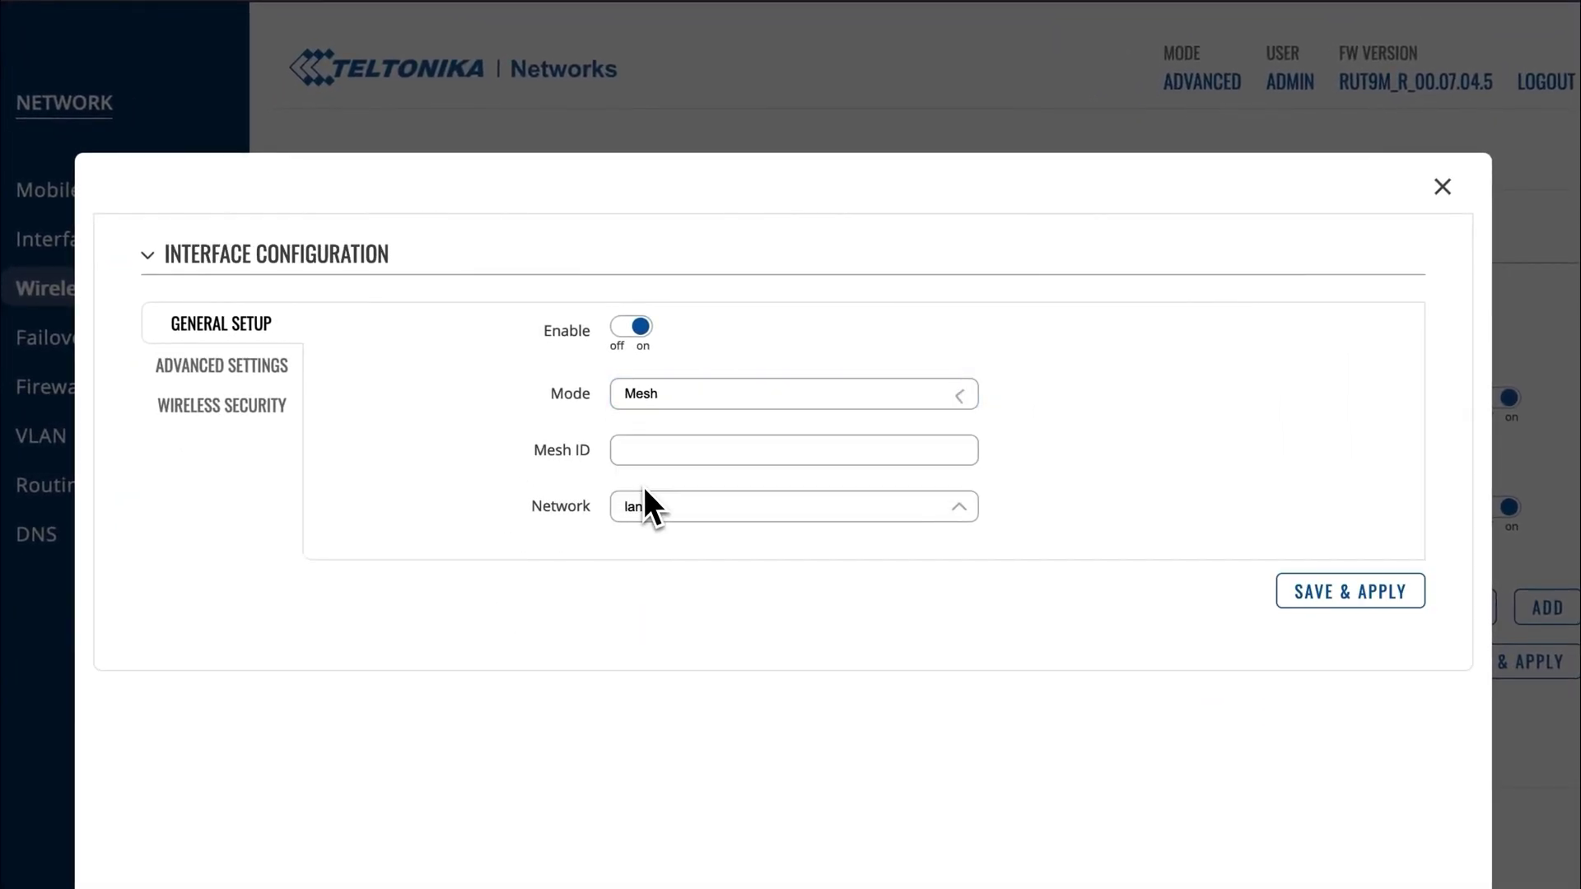
{"action": "left_click", "coordinate": [651, 449]}
{"action": "type", "text": "Demo_1"}
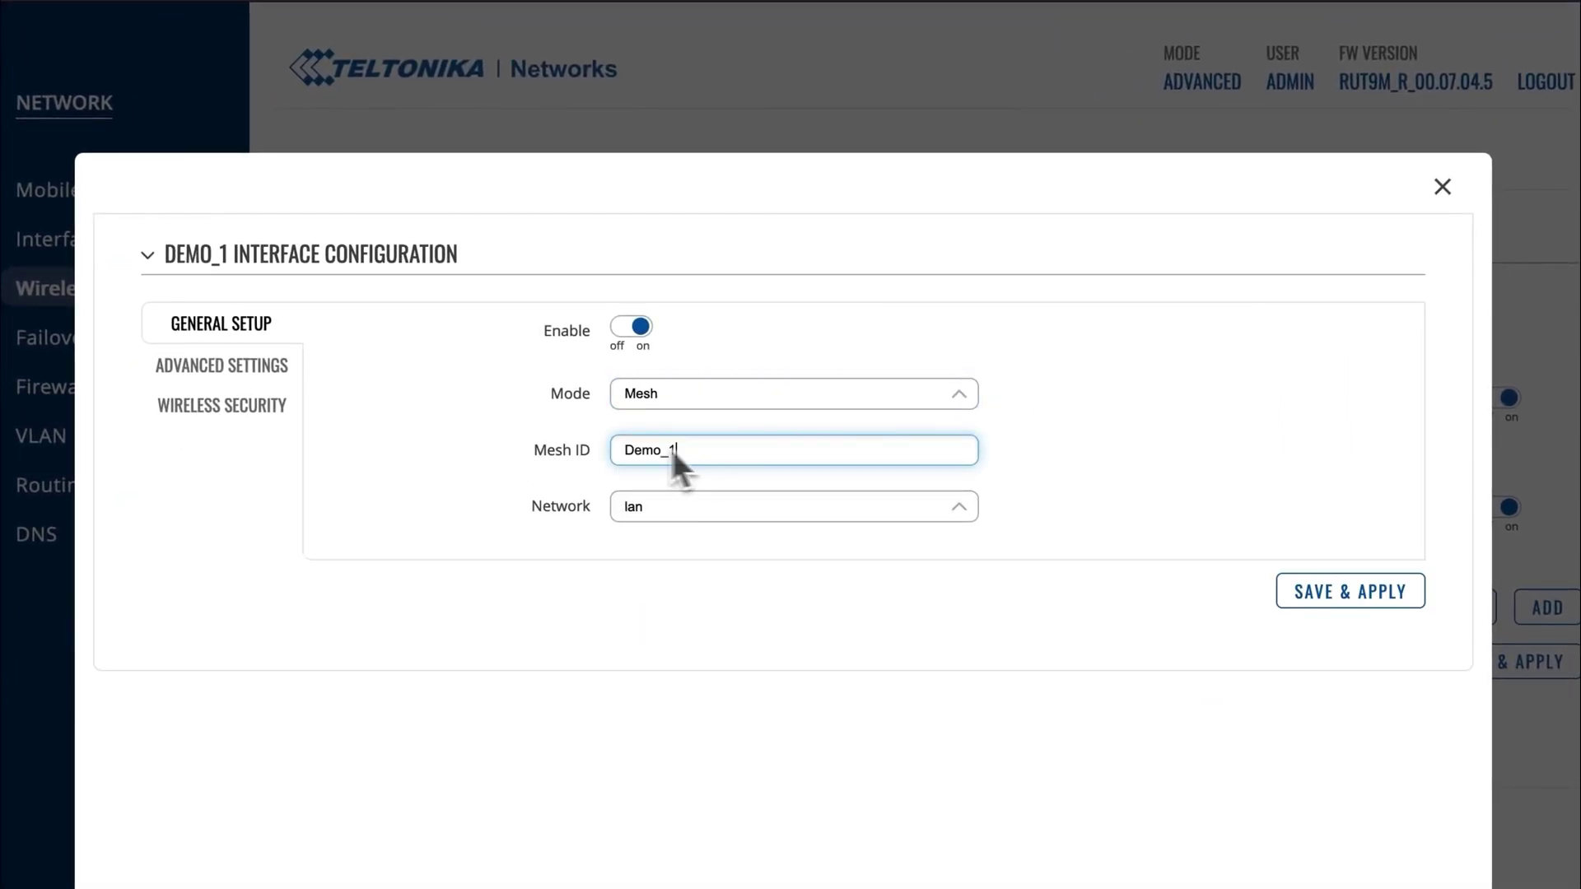
Enable forwarding of mesh peer traffic and set the RSSI joining threshold to -80.
{"action": "left_click", "coordinate": [277, 373]}
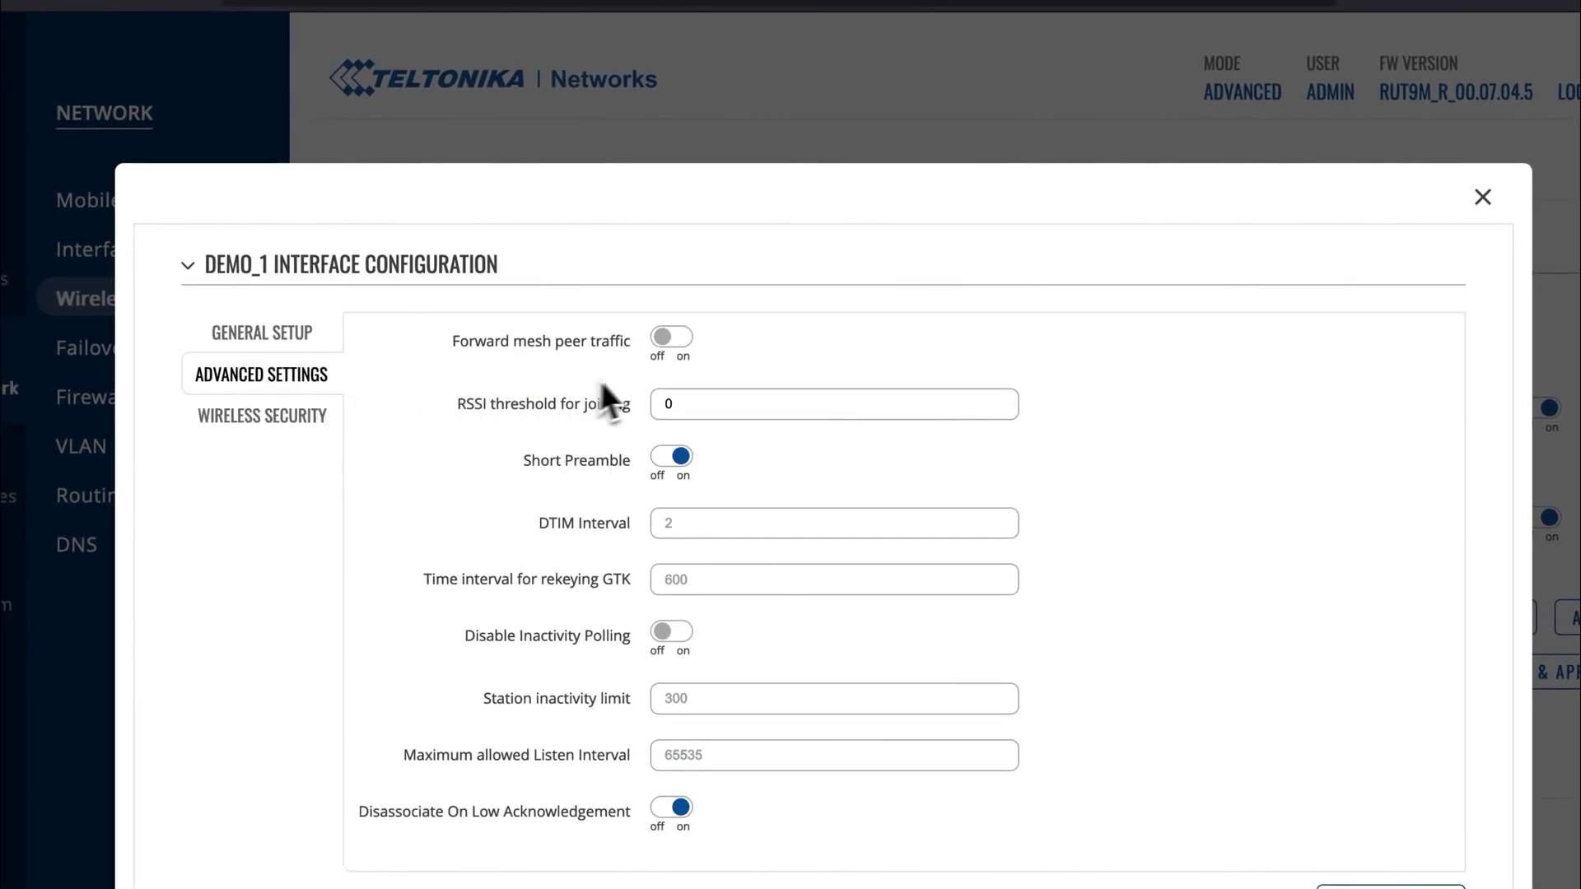
{"action": "left_click", "coordinate": [668, 346]}
{"action": "left_click", "coordinate": [723, 402]}
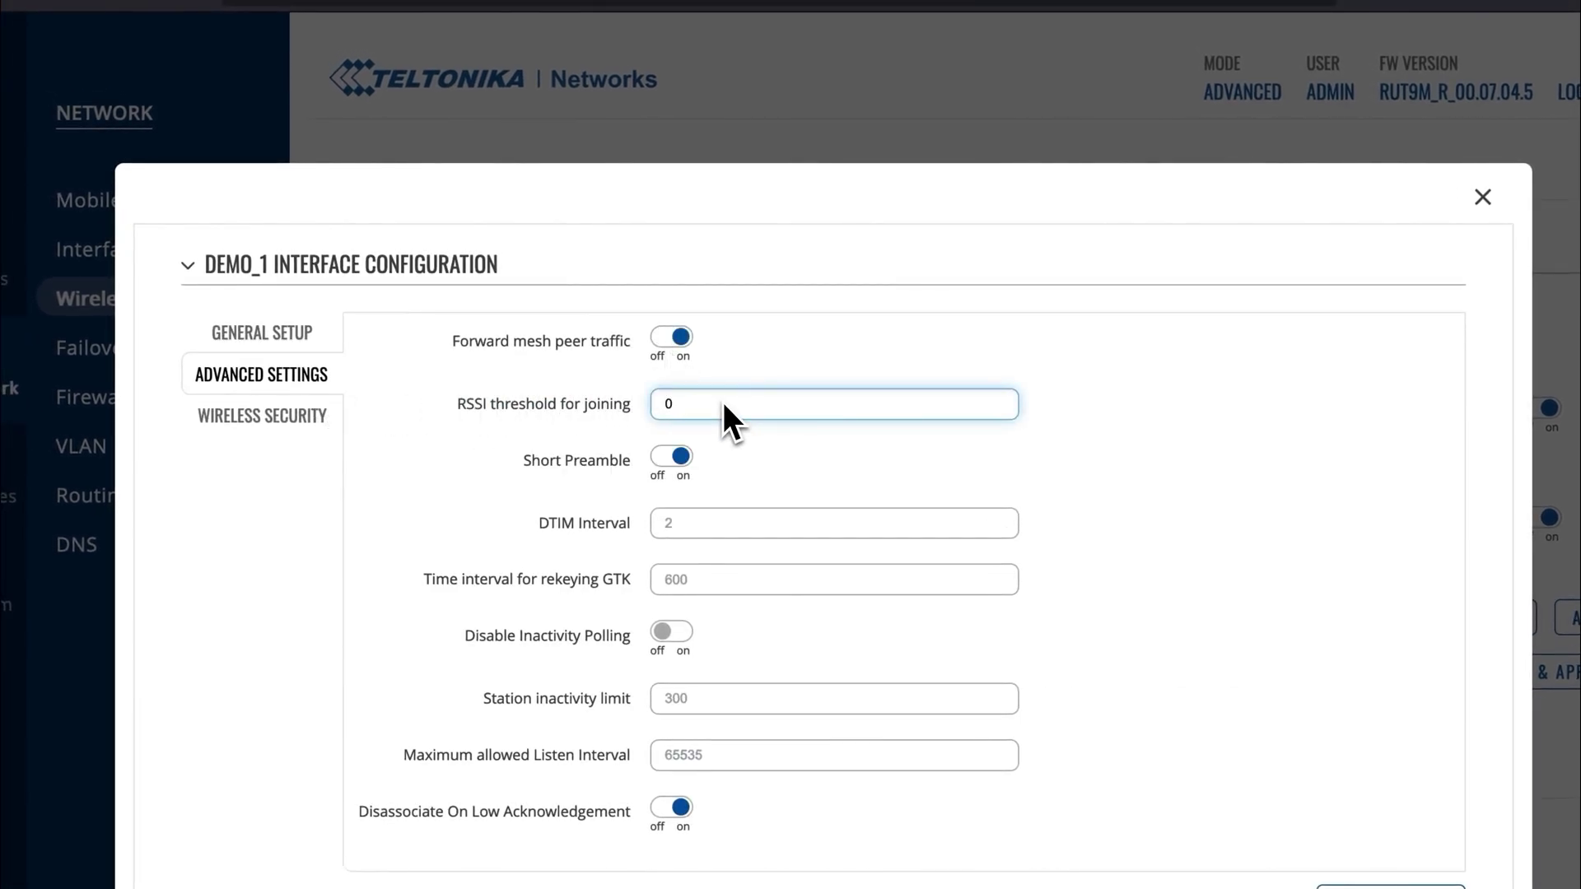
{"action": "key", "text": "BackSpace"}
{"action": "type", "text": "-80"}
Choose WPA3-SAE encryption, enter the mesh password, and save and apply Demo_1.
{"action": "left_click", "coordinate": [252, 431]}
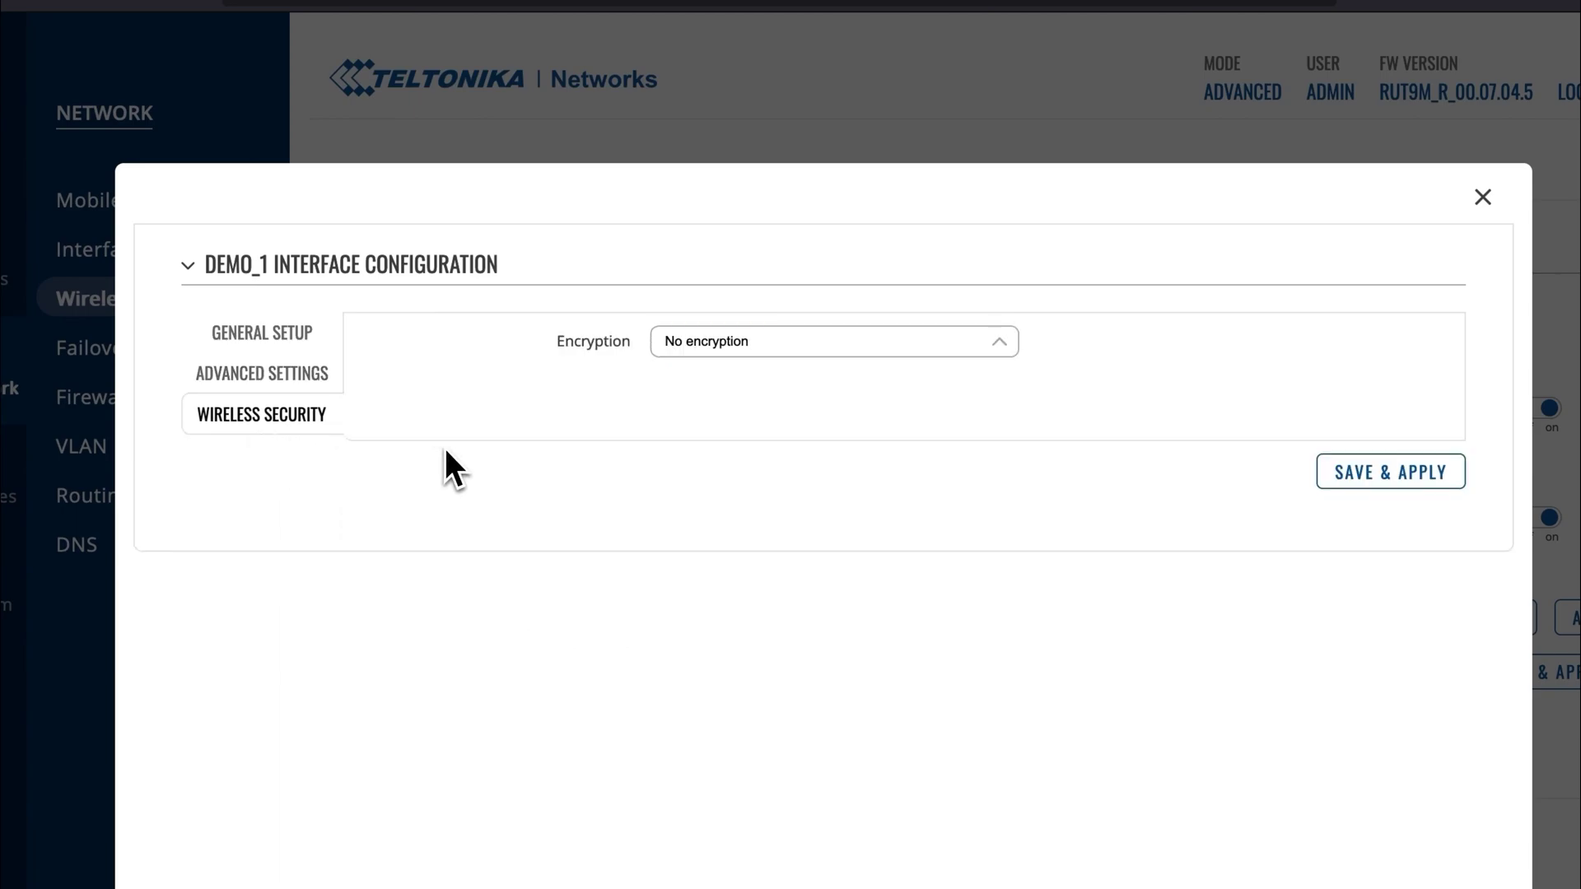
{"action": "left_click", "coordinate": [691, 343]}
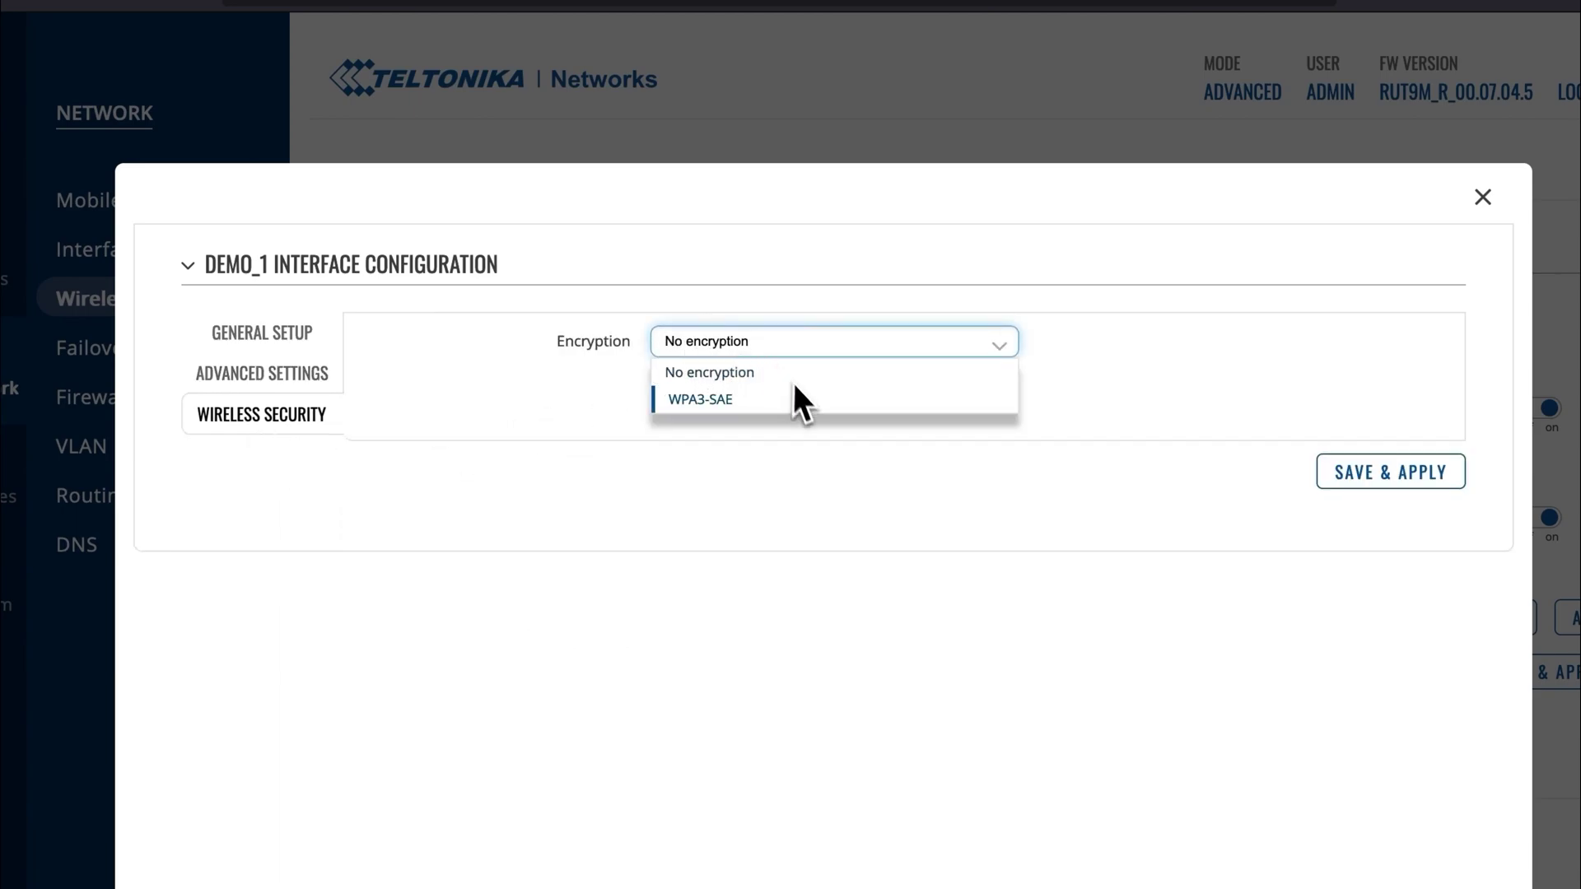
{"action": "left_click", "coordinate": [715, 404]}
{"action": "left_click", "coordinate": [698, 398]}
{"action": "type", "text": "*********"}
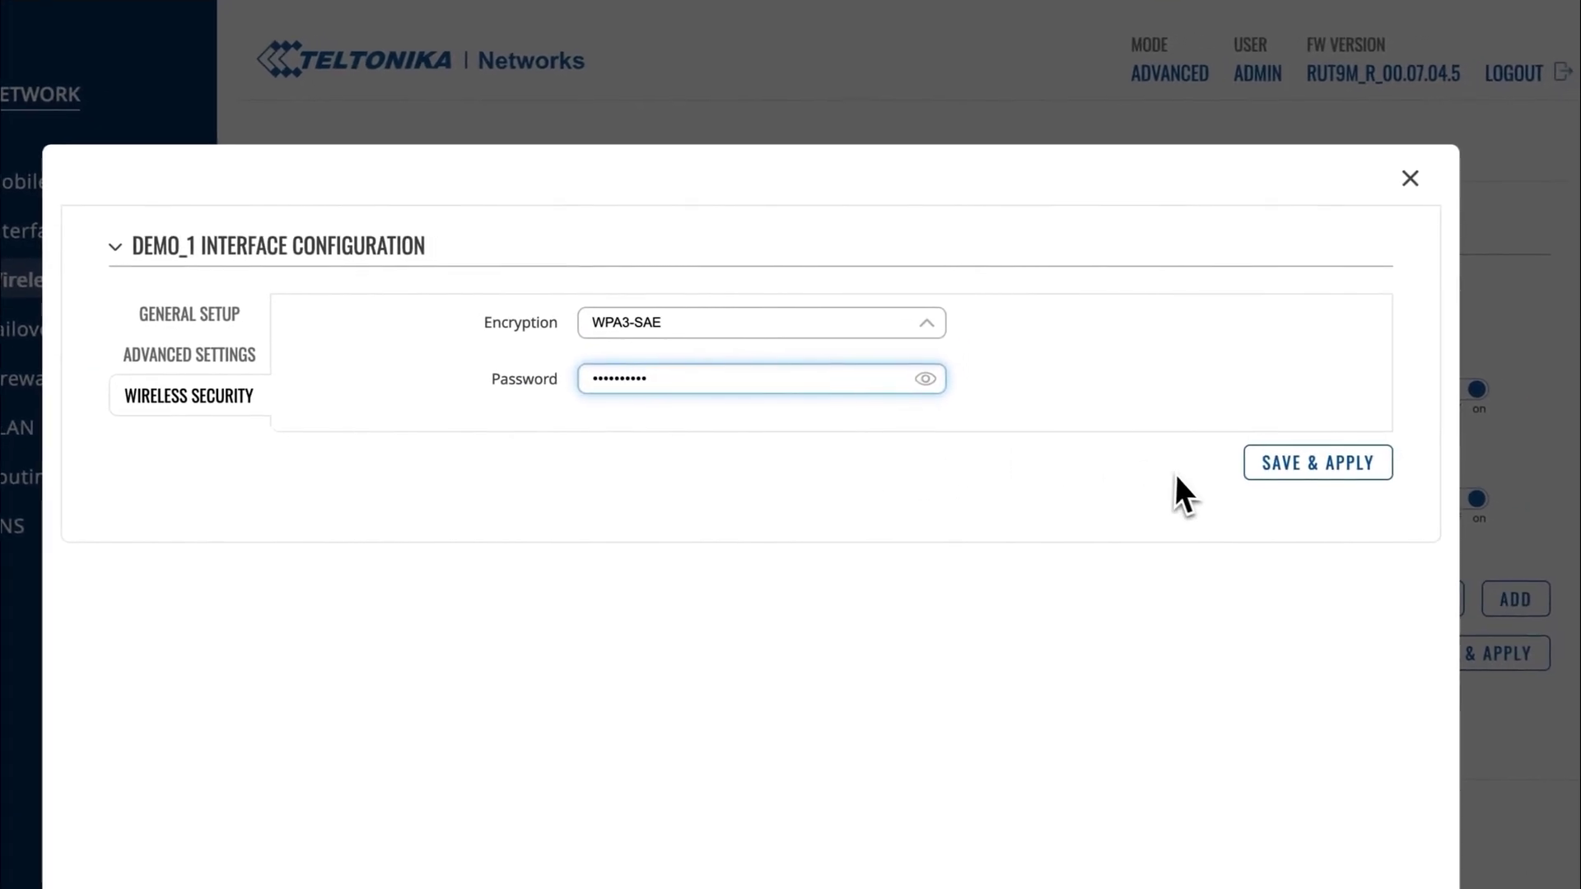
{"action": "left_click", "coordinate": [1273, 471]}
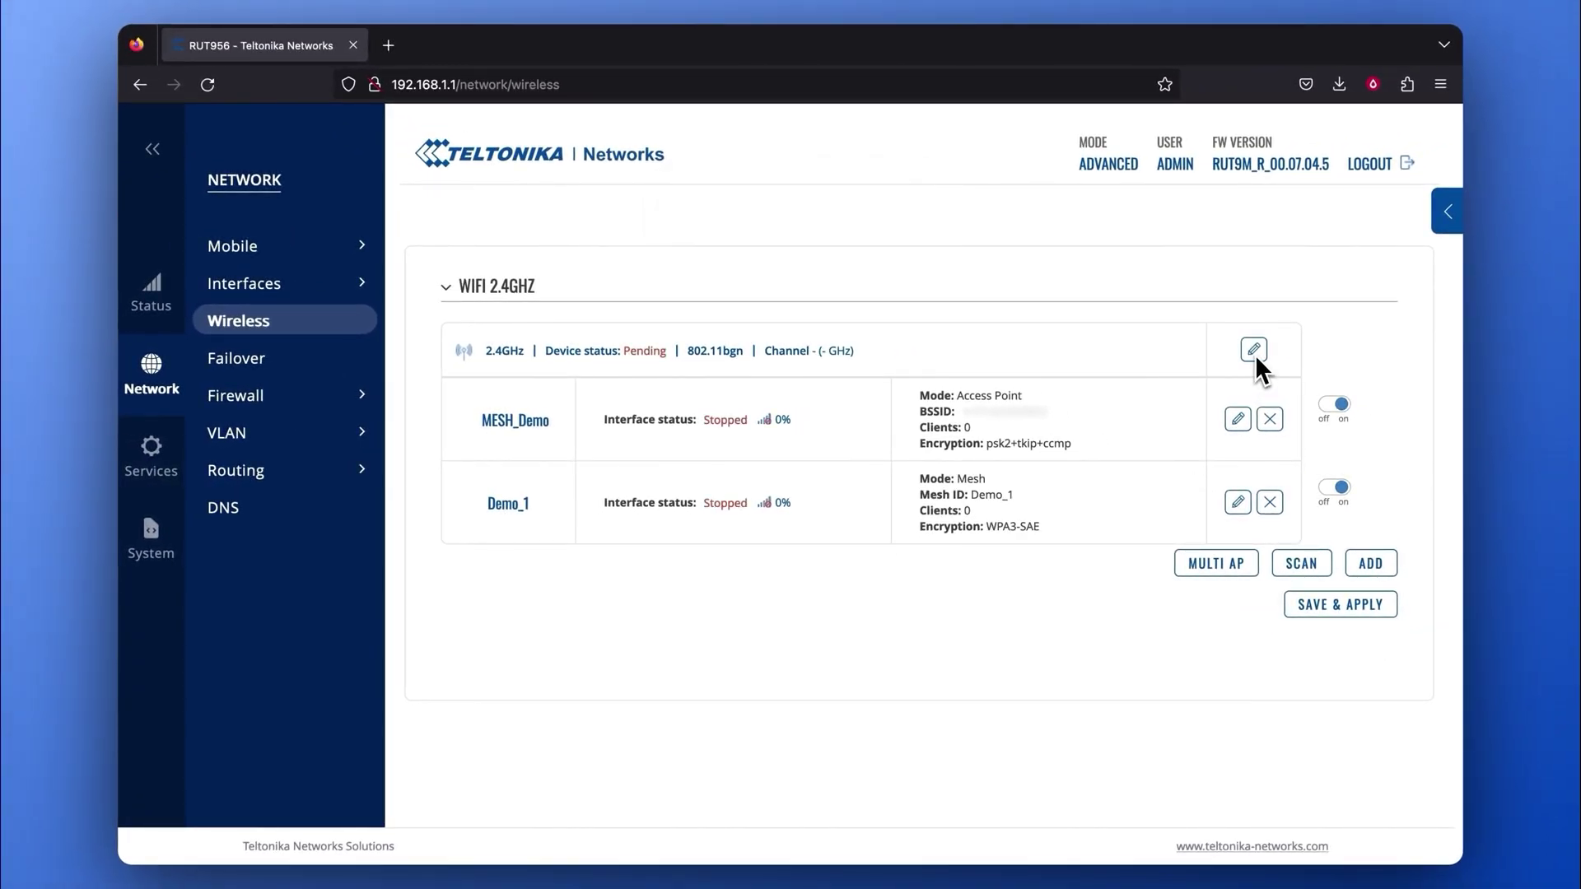
Set the 2.4 GHz radio to channel 11 (2462 MHz) and save & apply.
{"action": "left_click", "coordinate": [1256, 353]}
{"action": "left_click", "coordinate": [845, 416]}
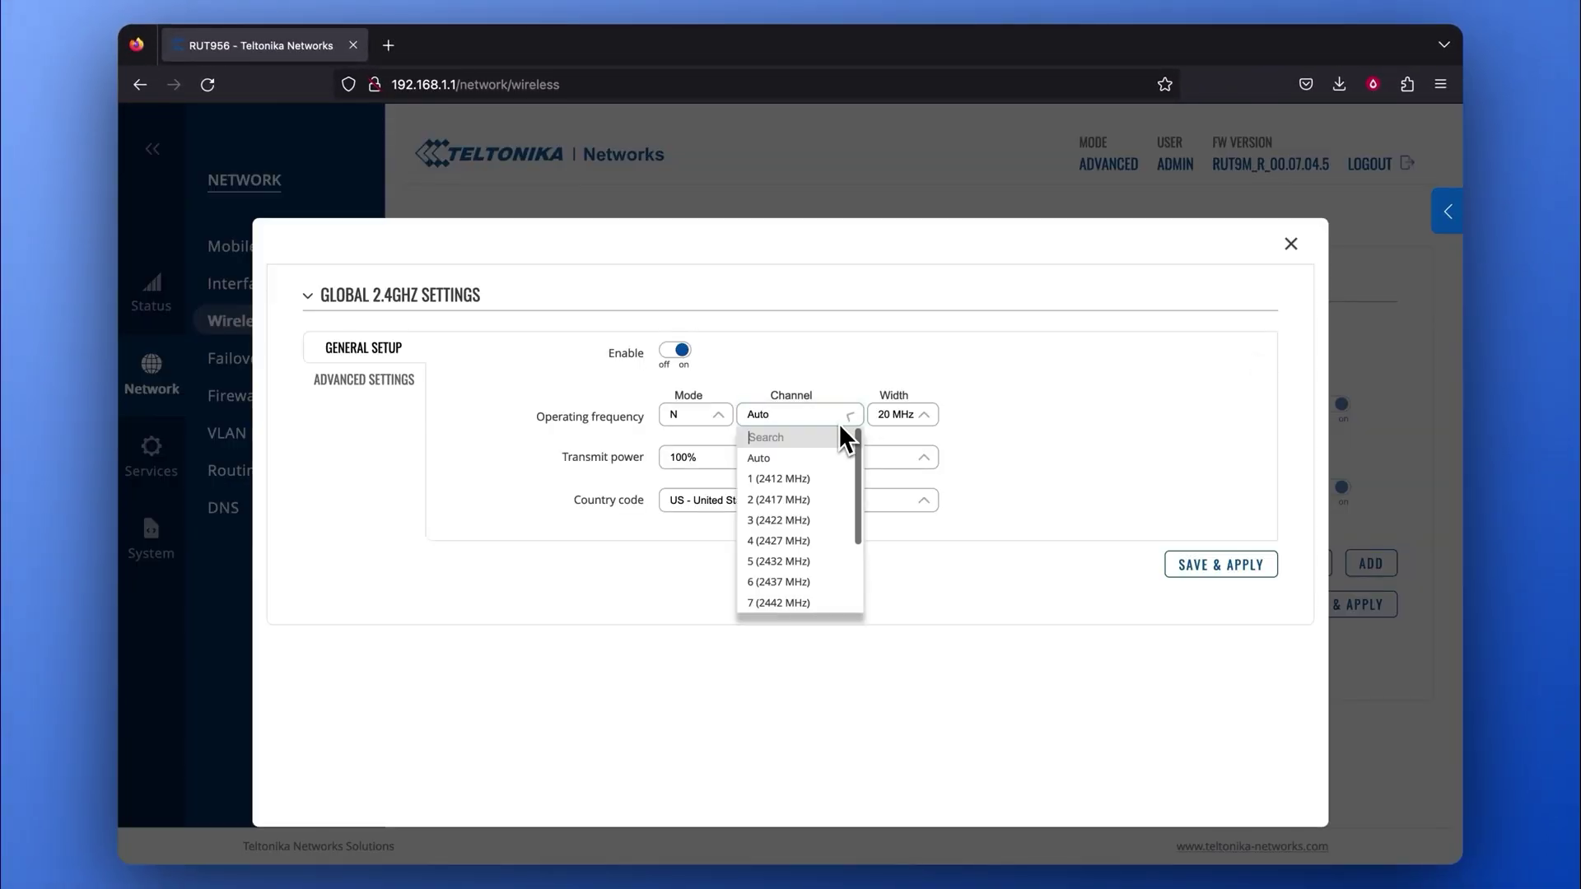
{"action": "scroll", "coordinate": [842, 486], "scroll_direction": "down", "scroll_amount": 2}
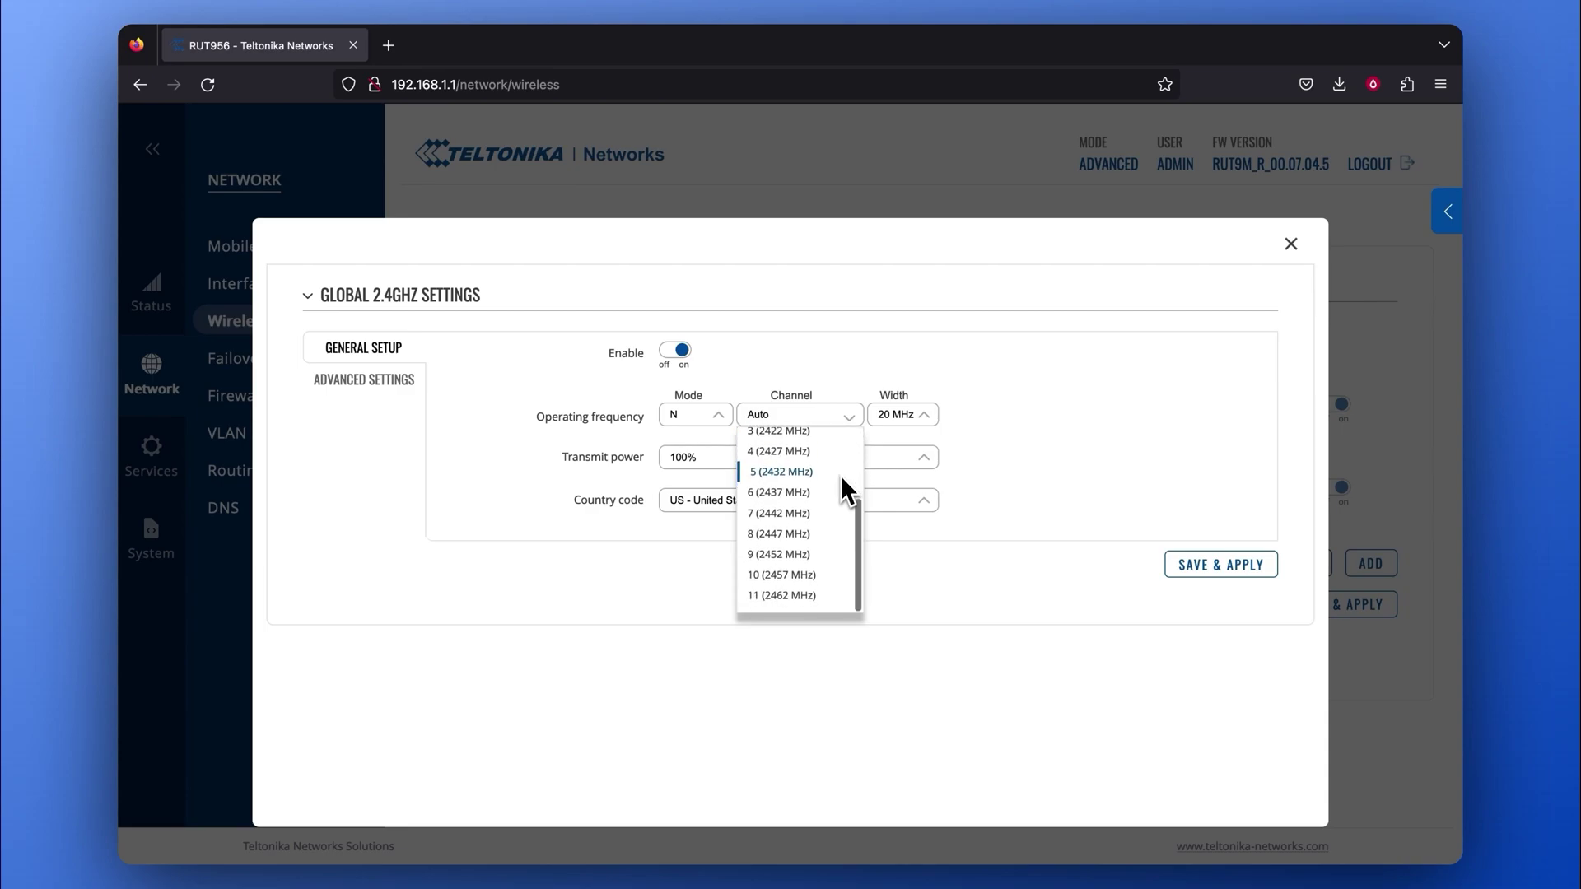
{"action": "left_click", "coordinate": [783, 602]}
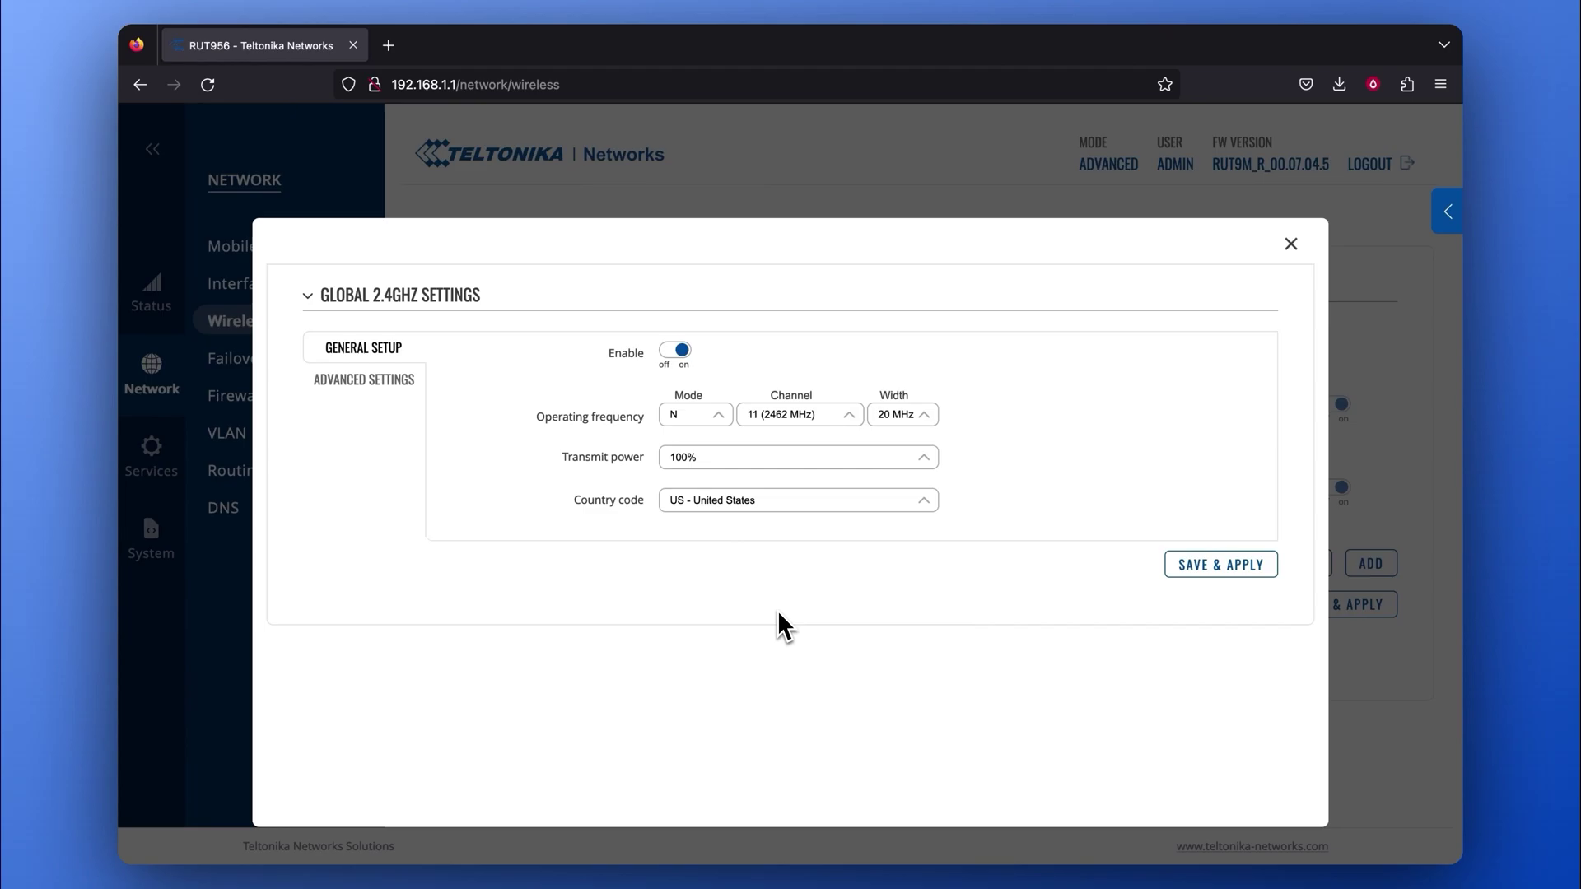
{"action": "left_click", "coordinate": [1200, 576]}
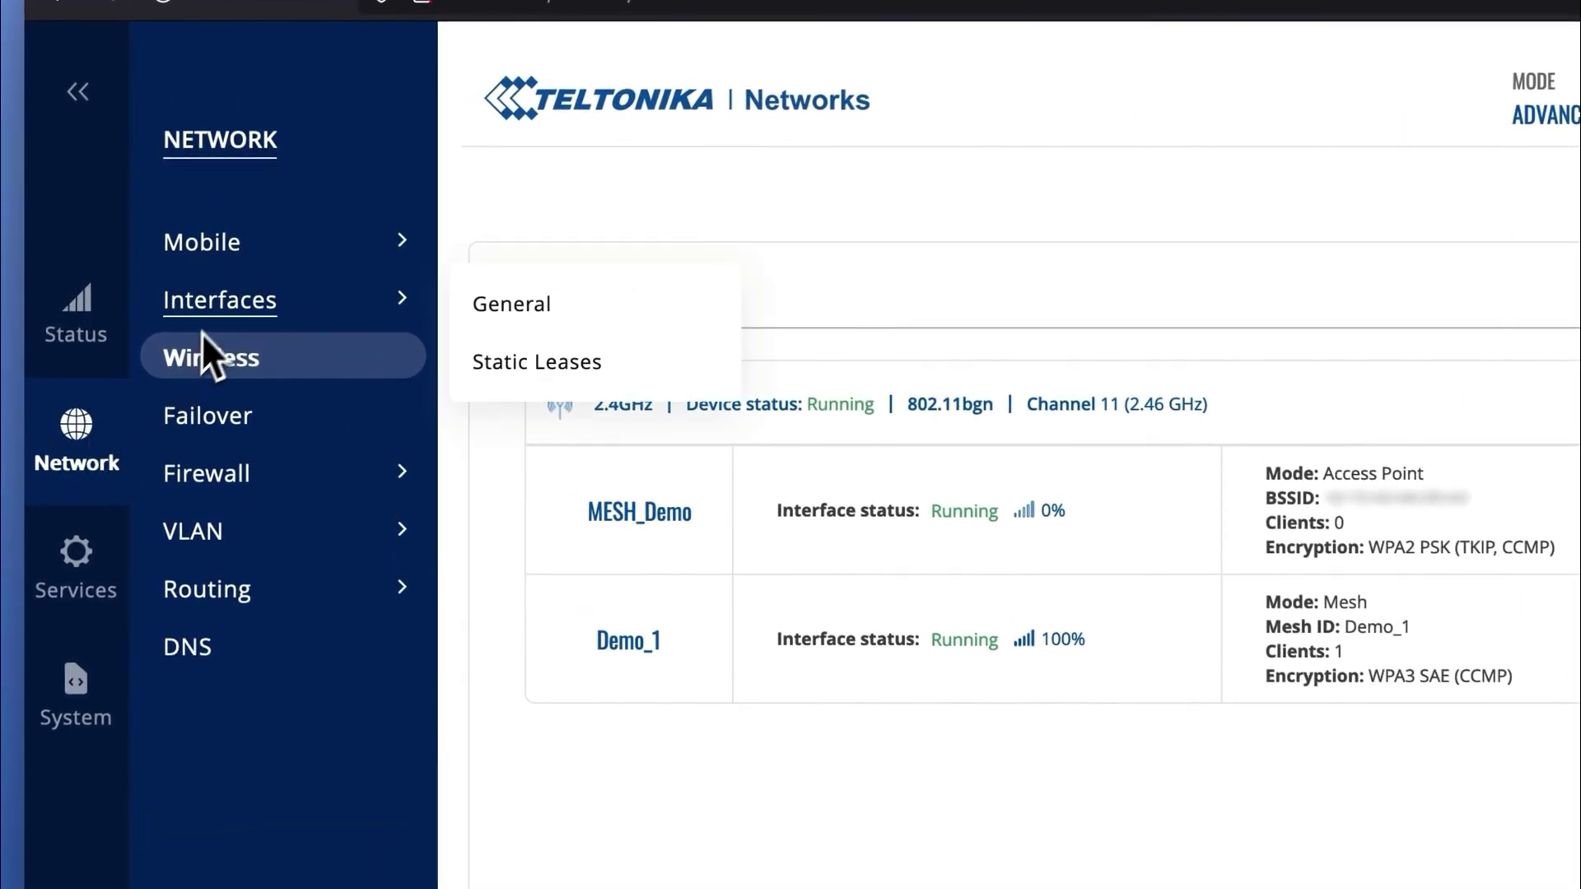
Change the lan interface's protocol from Static to DHCP and apply it.
{"action": "left_click", "coordinate": [216, 307]}
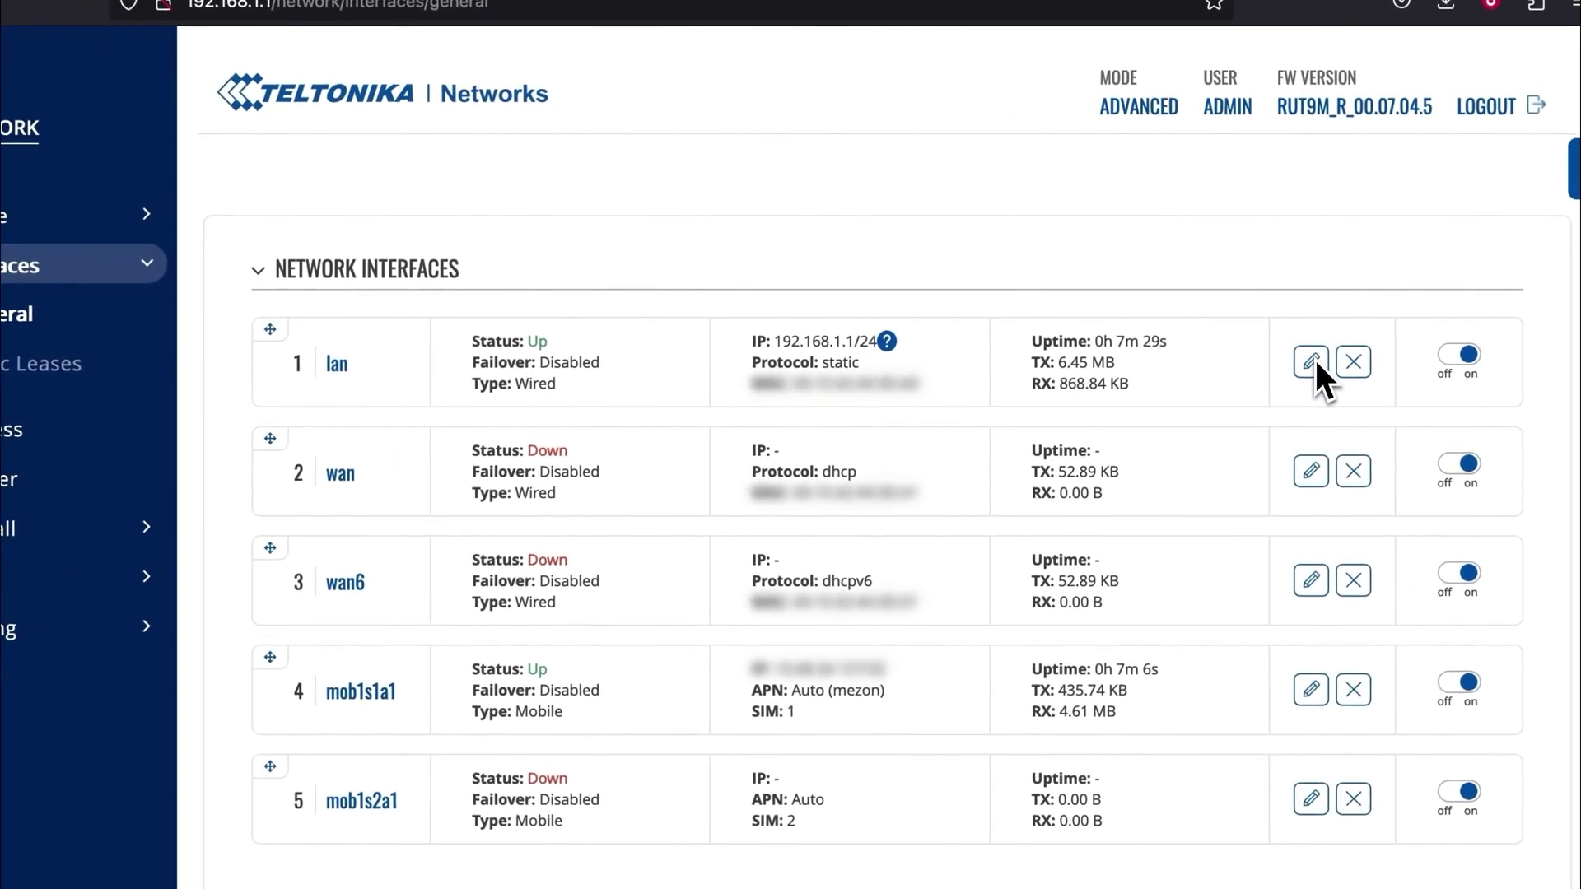
{"action": "left_click", "coordinate": [1238, 356]}
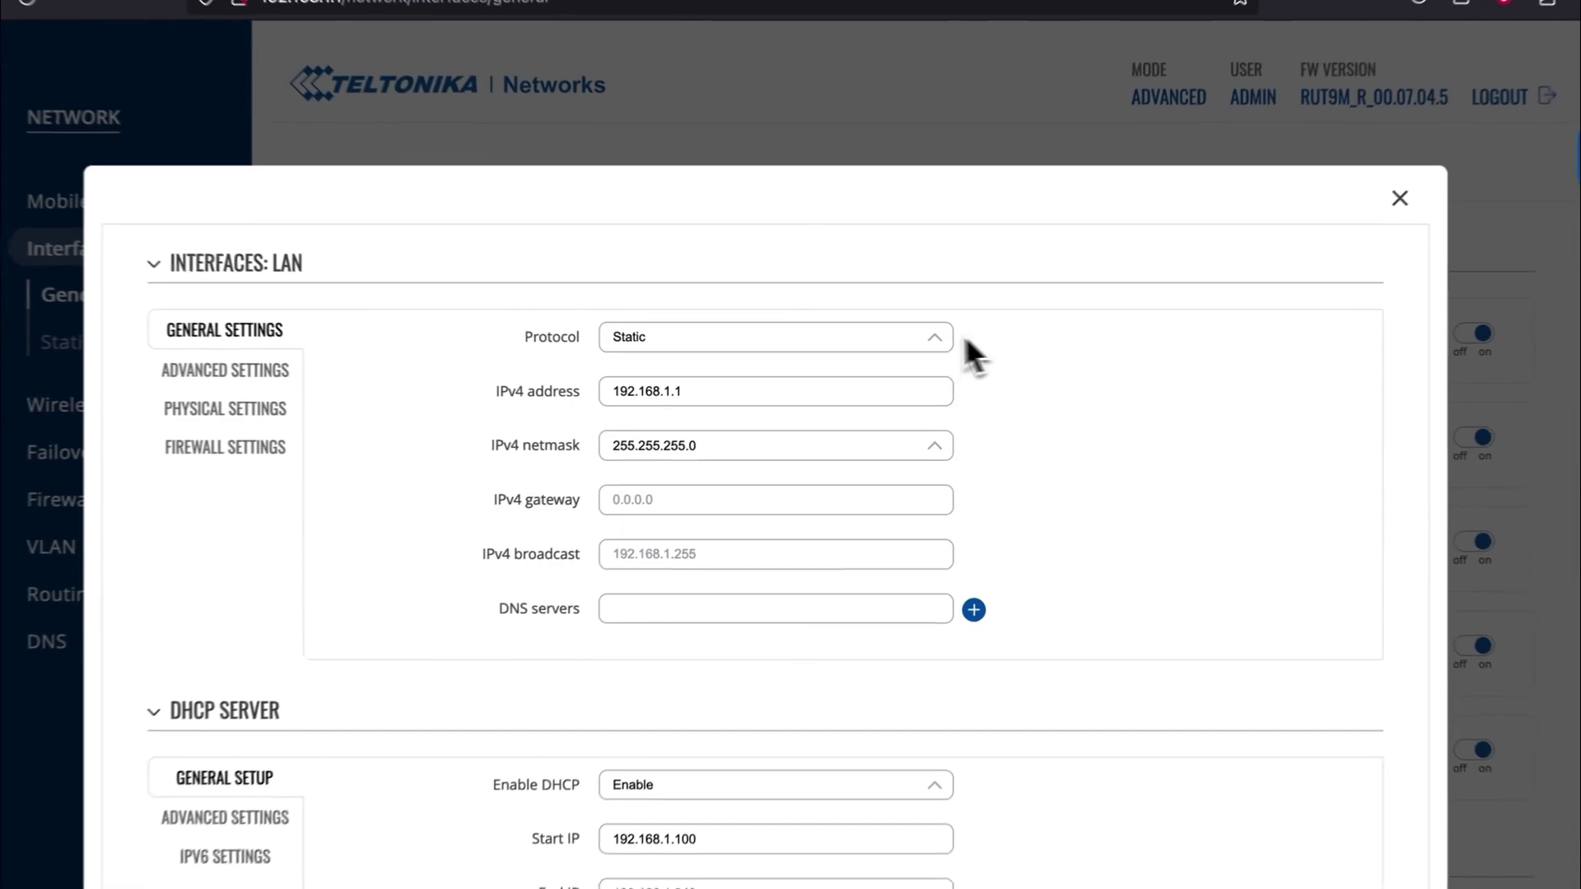
{"action": "left_click", "coordinate": [911, 338]}
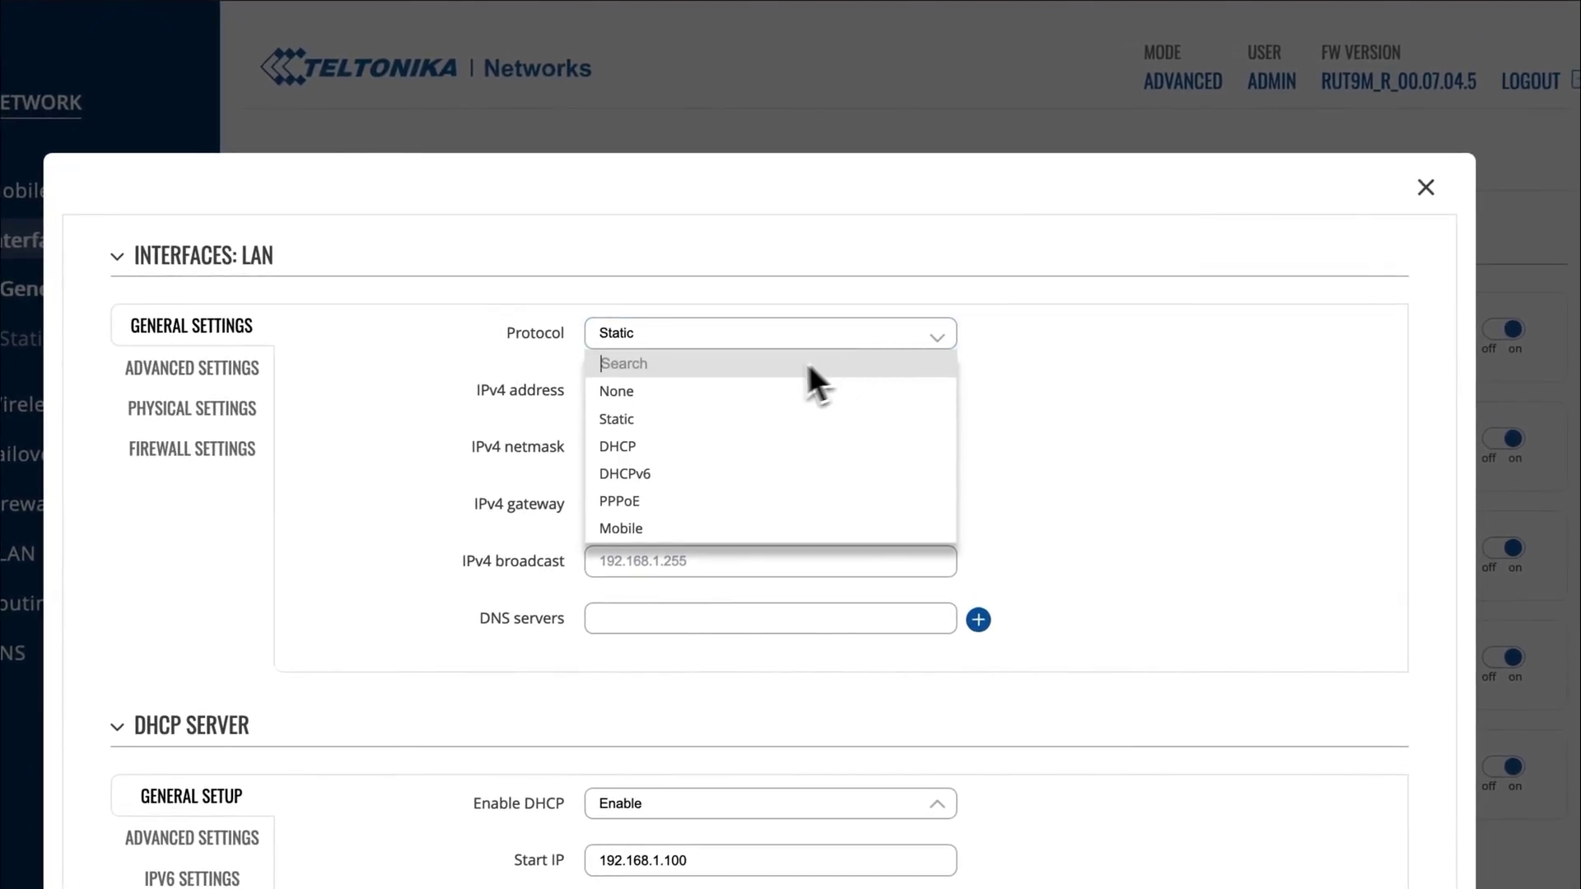
{"action": "left_click", "coordinate": [639, 449]}
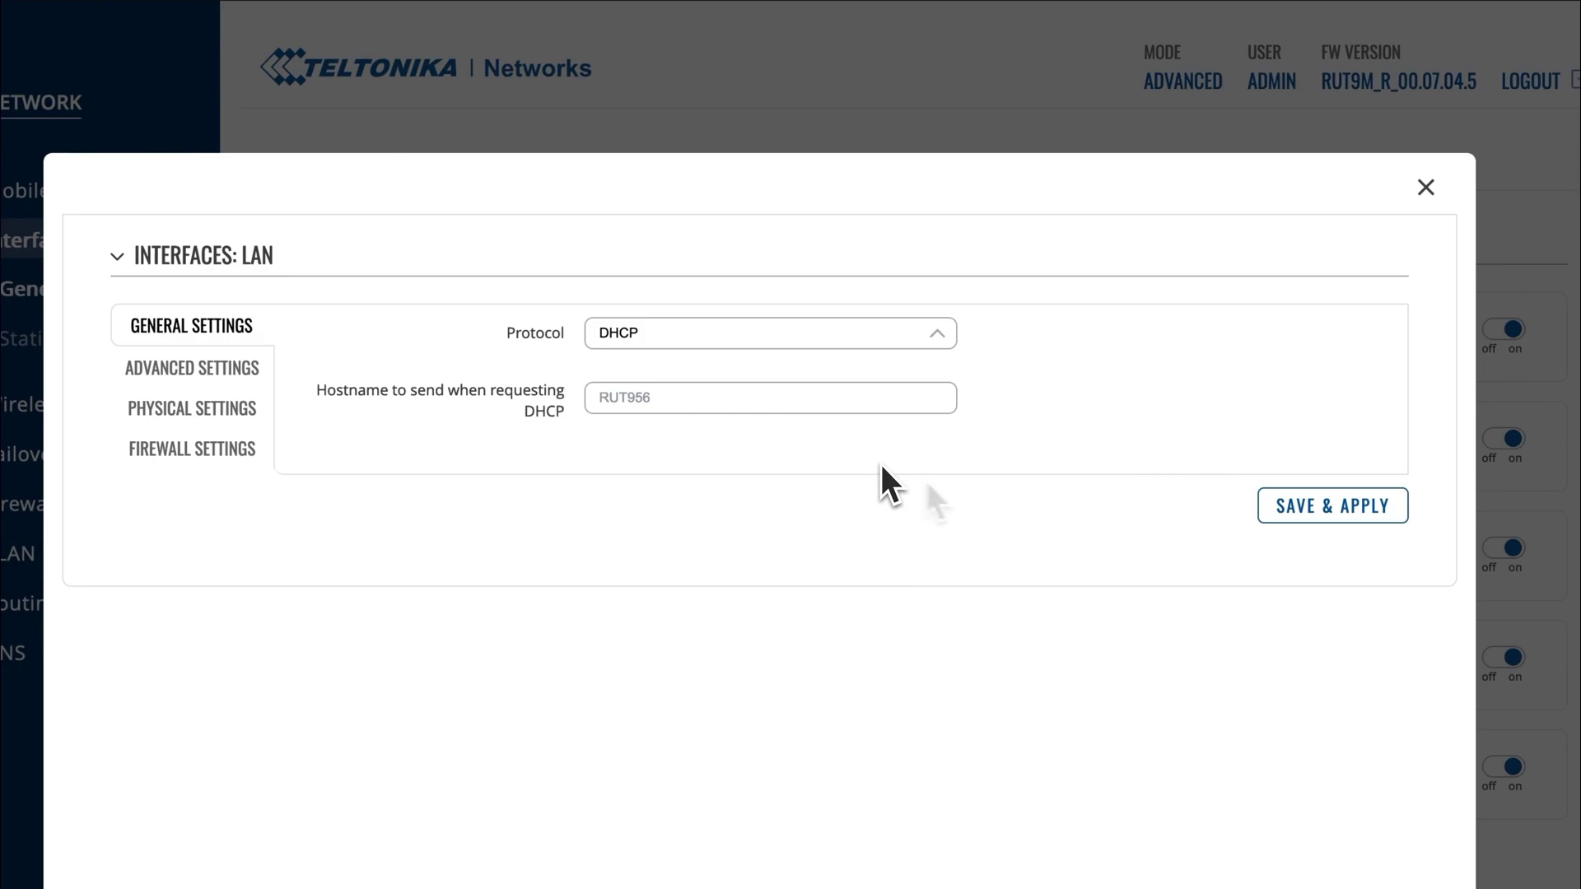
{"action": "left_click", "coordinate": [1272, 513]}
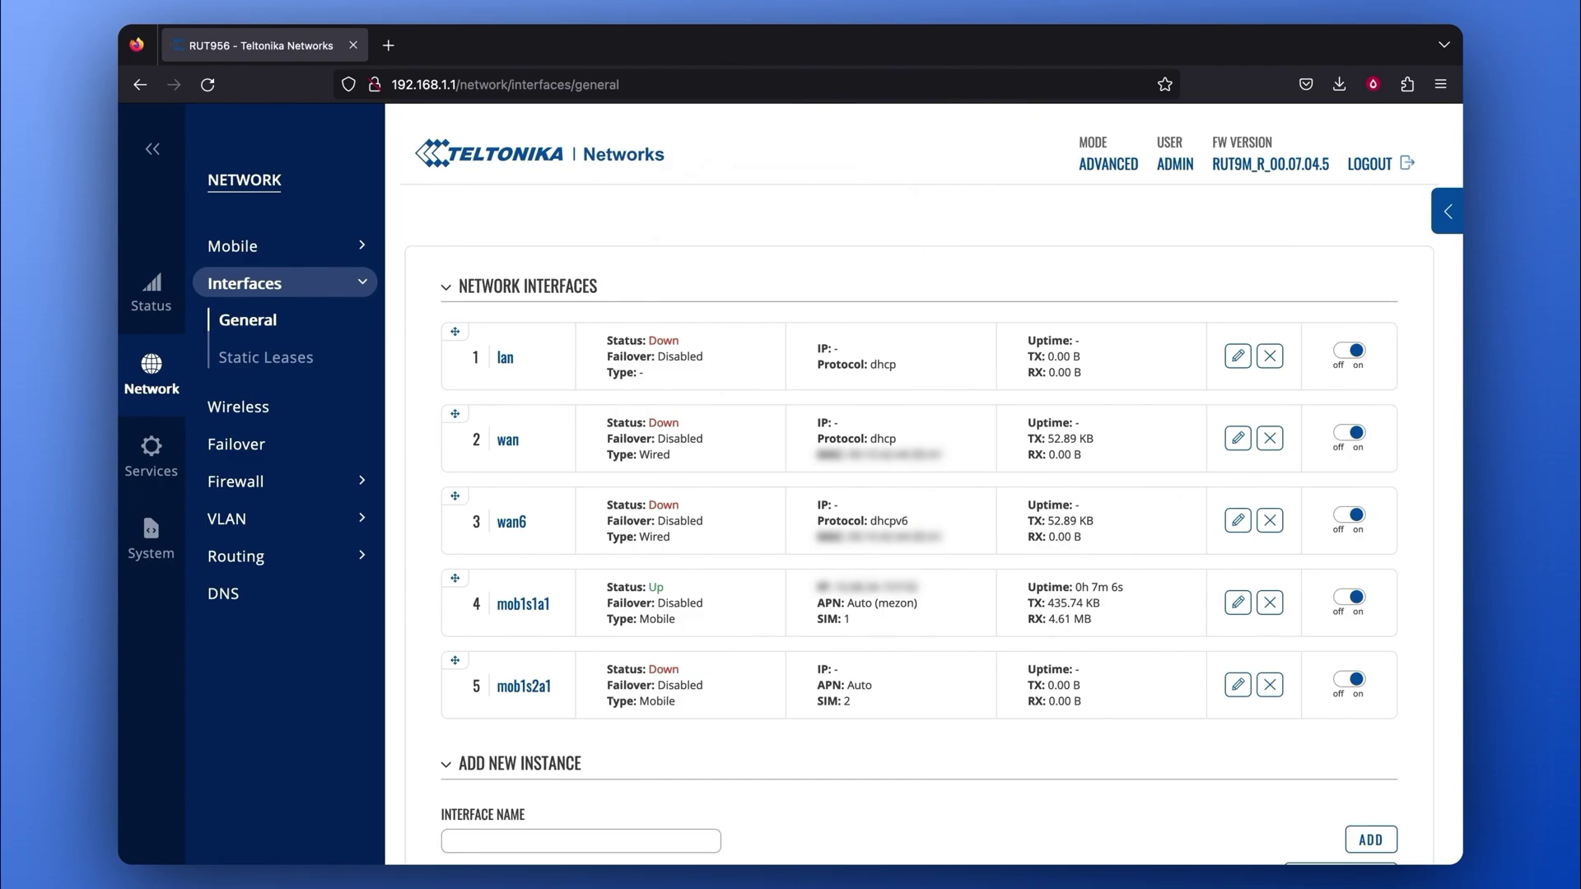
Log in with the router's username and password and open the Status > Network > LAN page.
{"action": "type", "text": "admin"}
{"action": "key", "text": "Tab"}
{"action": "type", "text": "admin"}
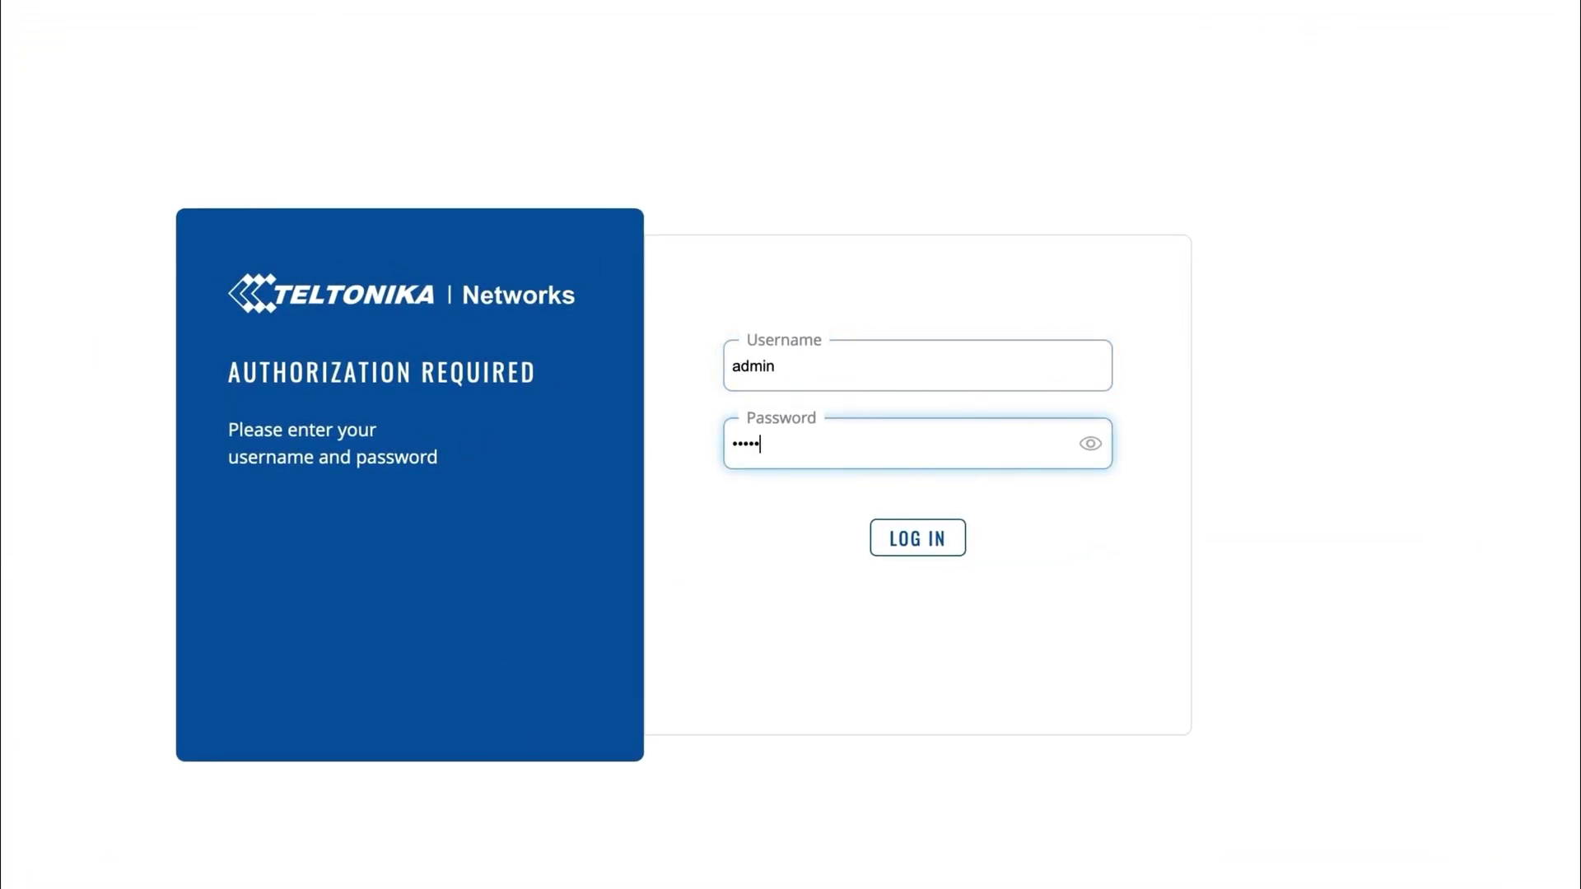
{"action": "type", "text": "123"}
{"action": "left_click", "coordinate": [927, 545]}
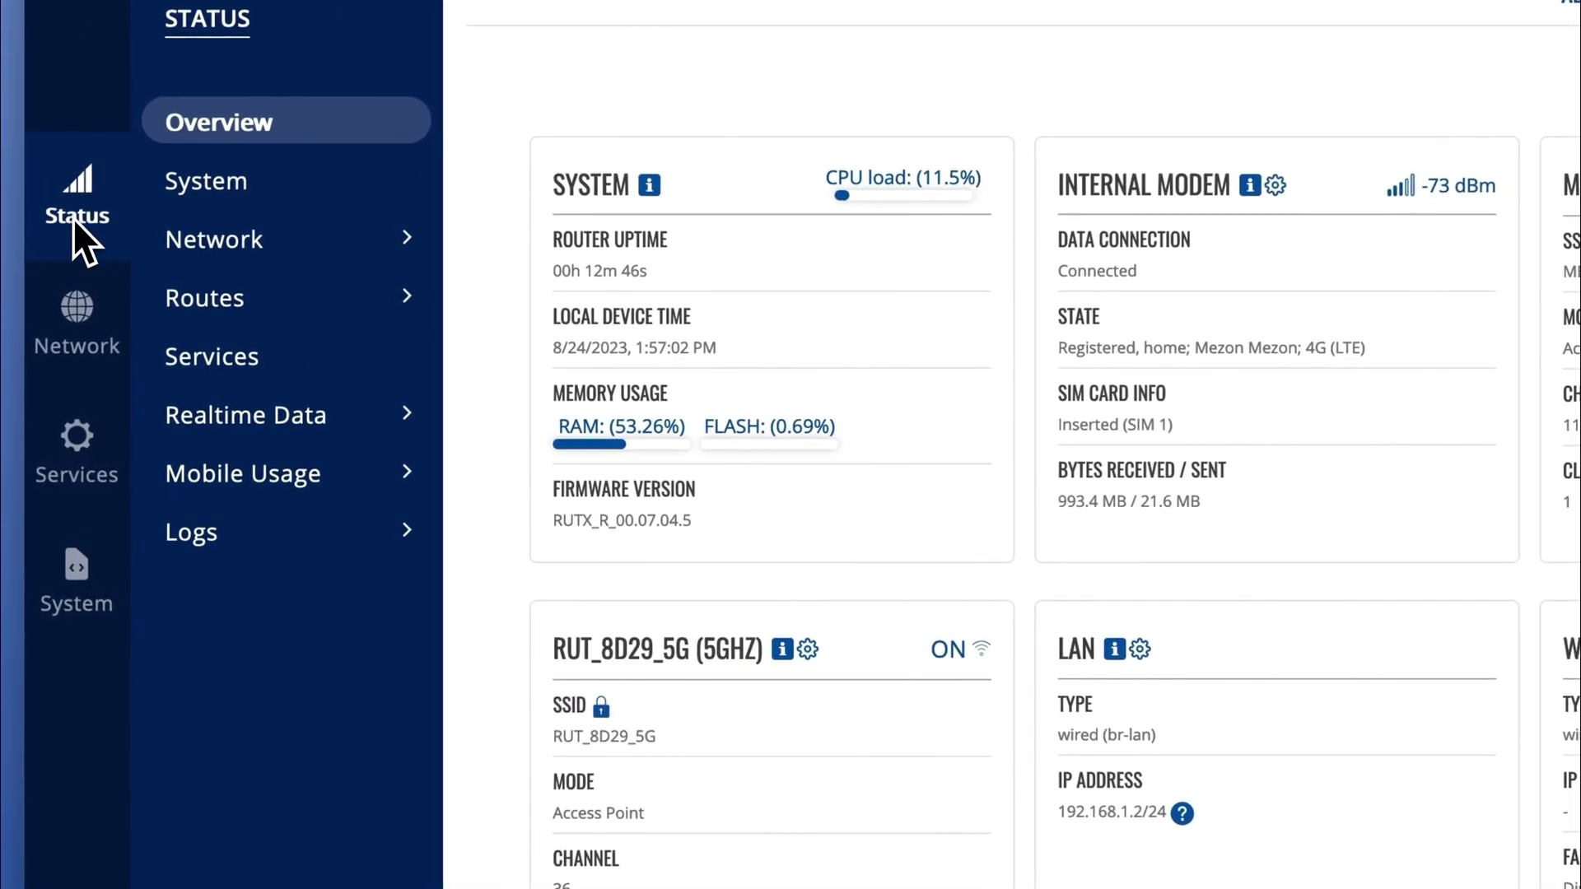
{"action": "mouse_move", "coordinate": [196, 245]}
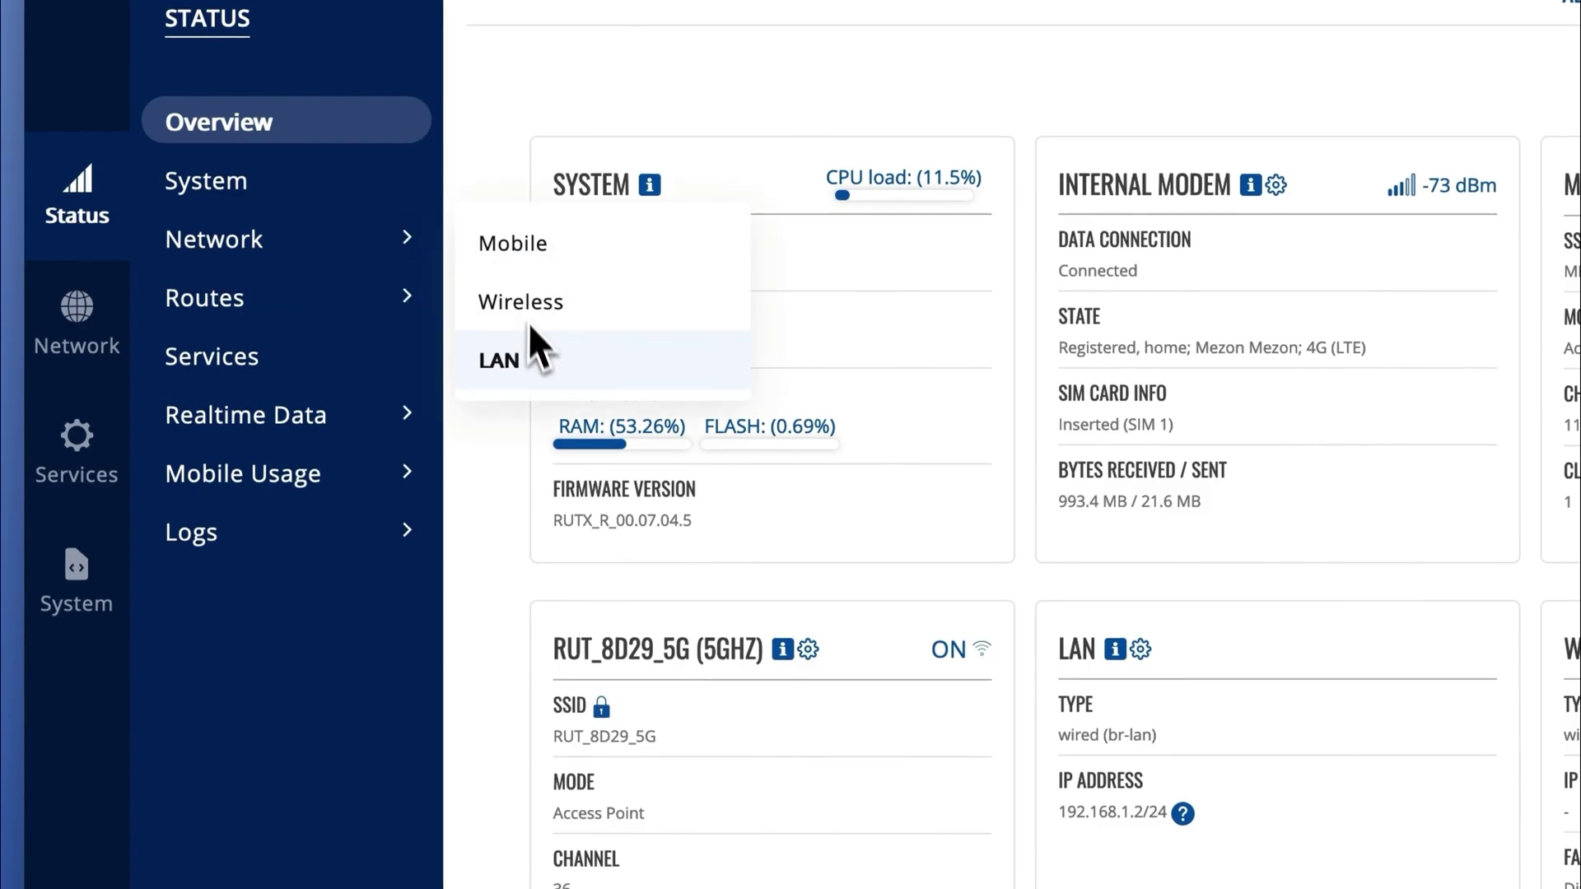
{"action": "left_click", "coordinate": [510, 374]}
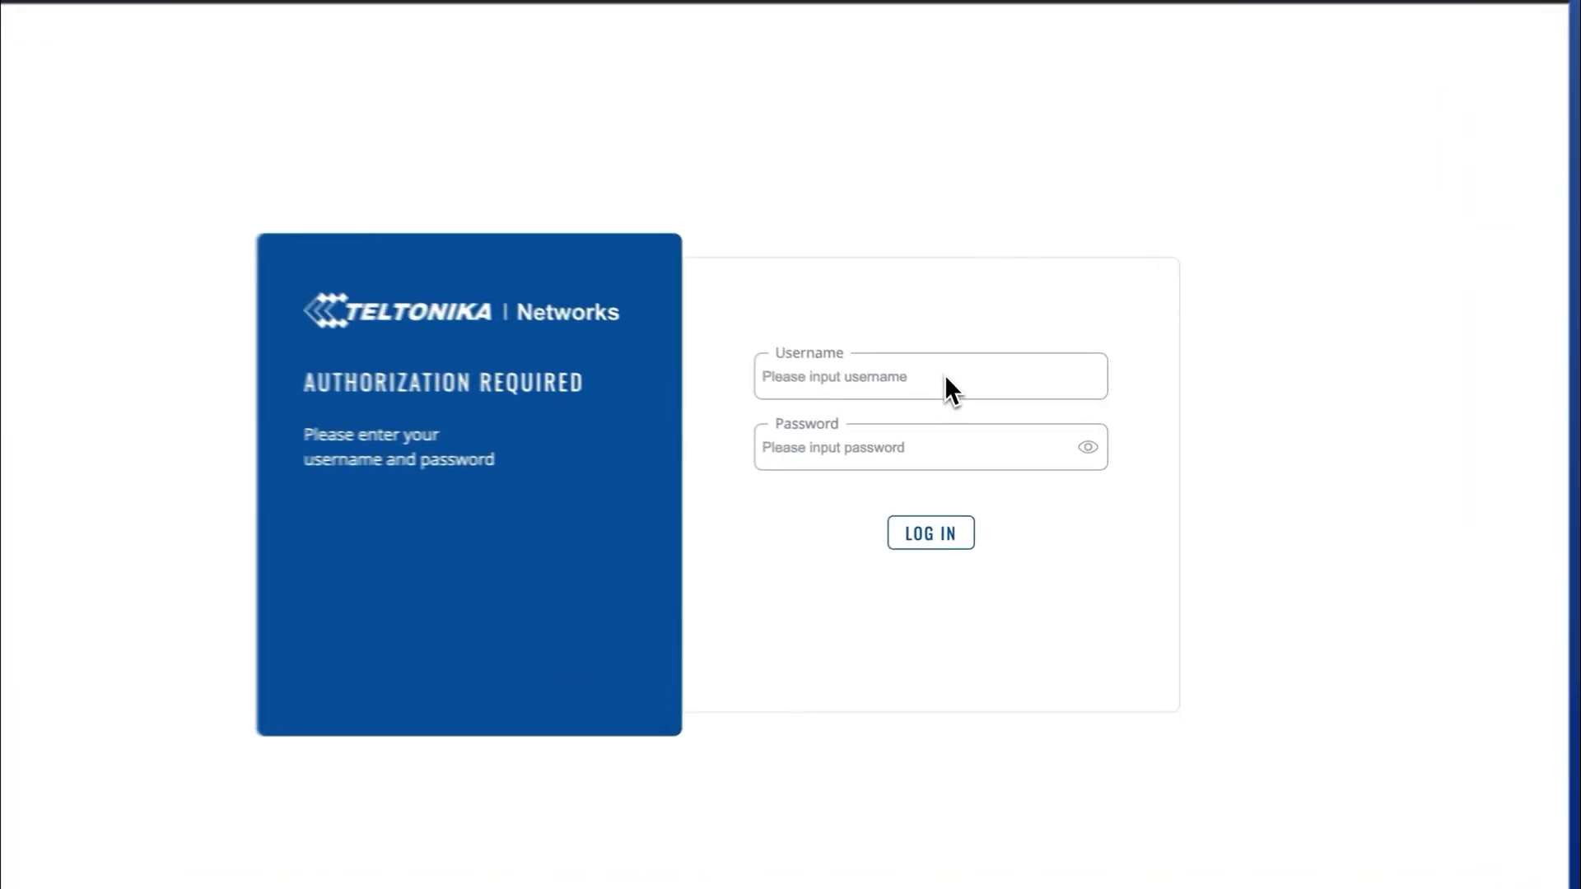
Log in to the RUTX11 and check the mesh on channel 11 under Network > Wireless.
{"action": "left_click", "coordinate": [962, 398]}
{"action": "type", "text": "admin"}
{"action": "key", "text": "Tab"}
{"action": "type", "text": "Admin123"}
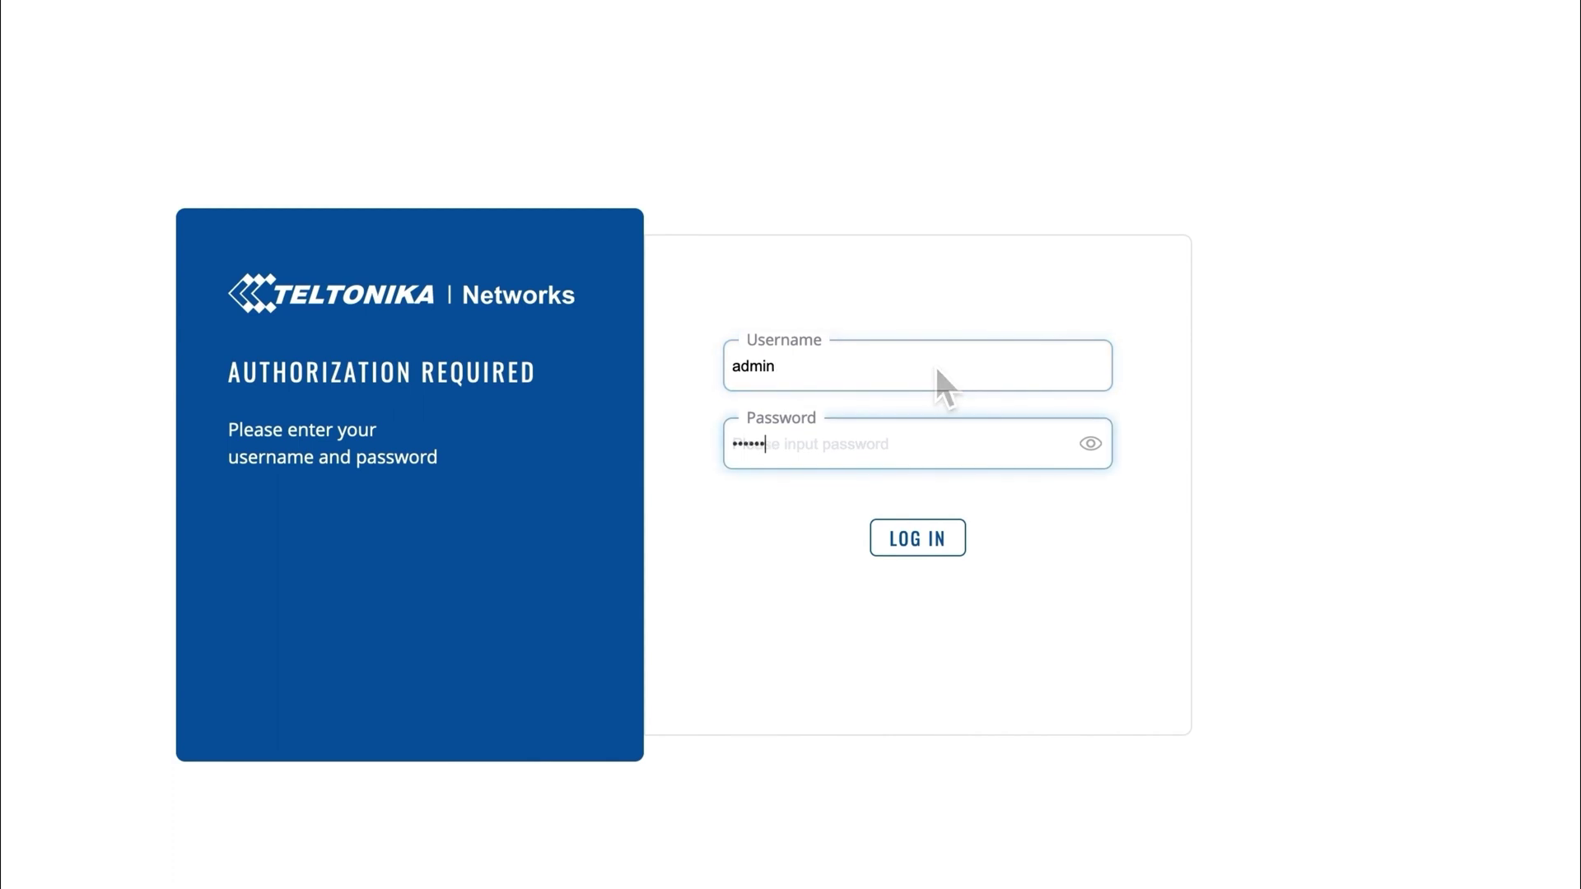
{"action": "key", "text": "Return"}
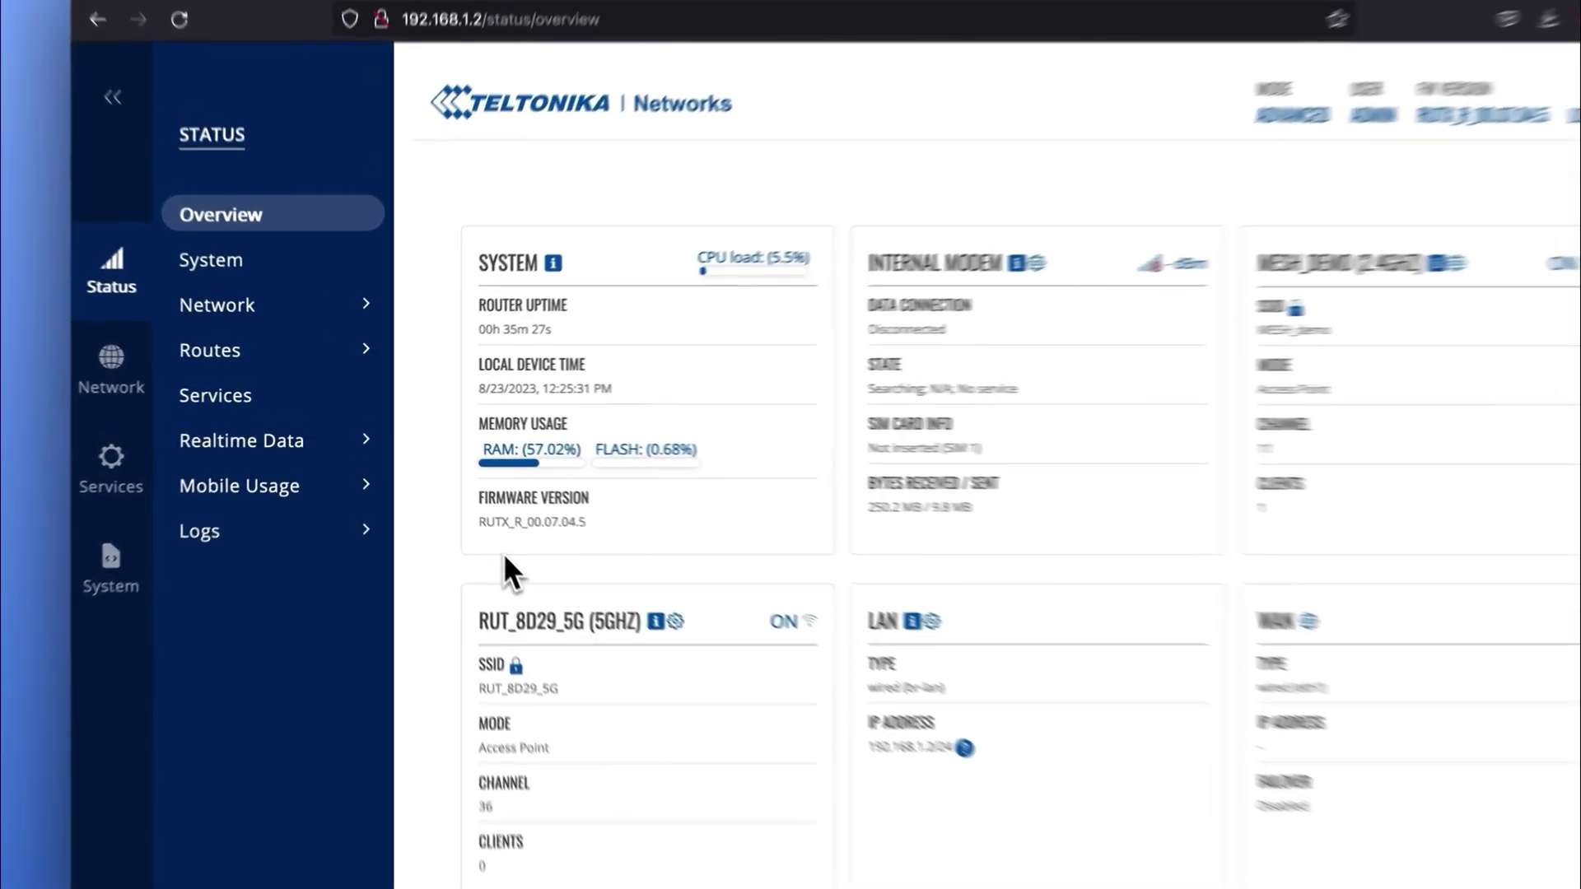
{"action": "left_click", "coordinate": [132, 372]}
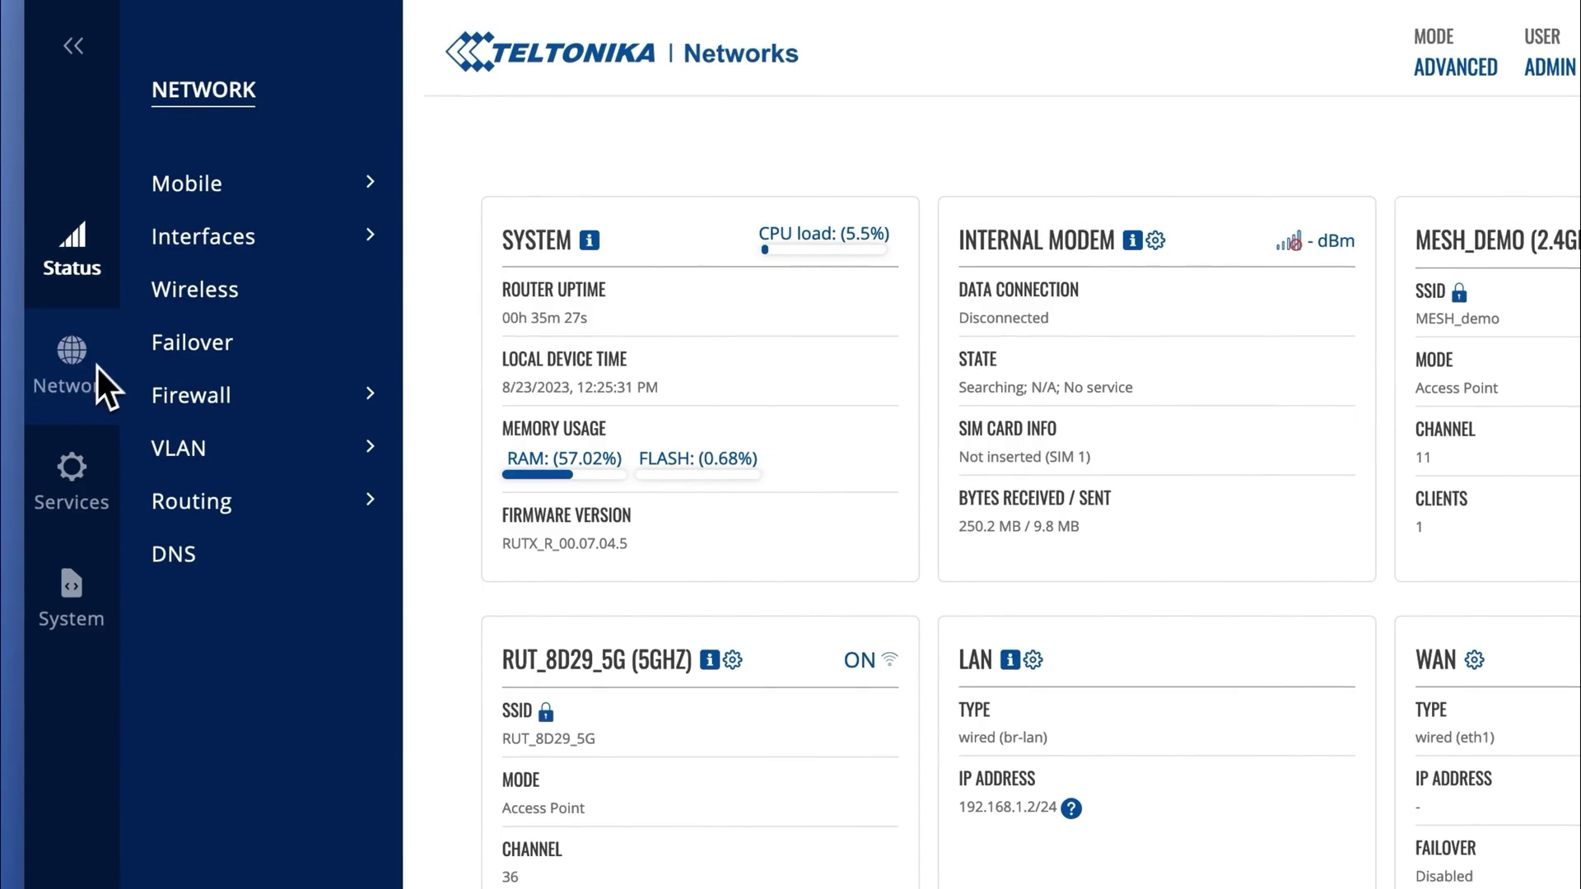
{"action": "left_click", "coordinate": [183, 294]}
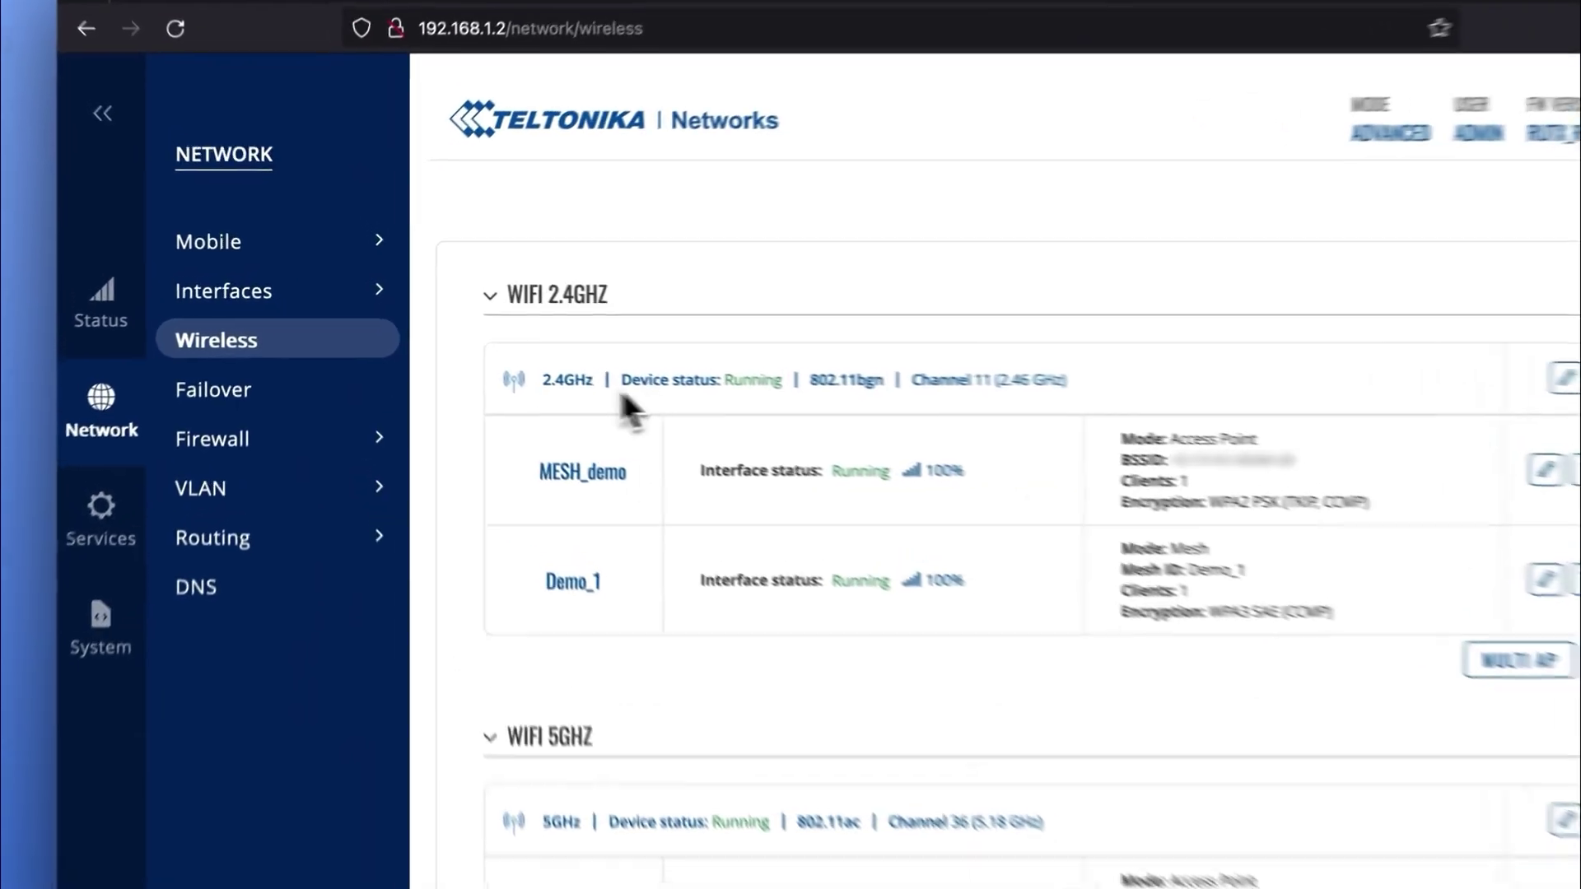
View the LAN status DHCP leases: RUT956 at 192.168.1.223, another host at 192.168.1.118.
{"action": "mouse_move", "coordinate": [69, 319]}
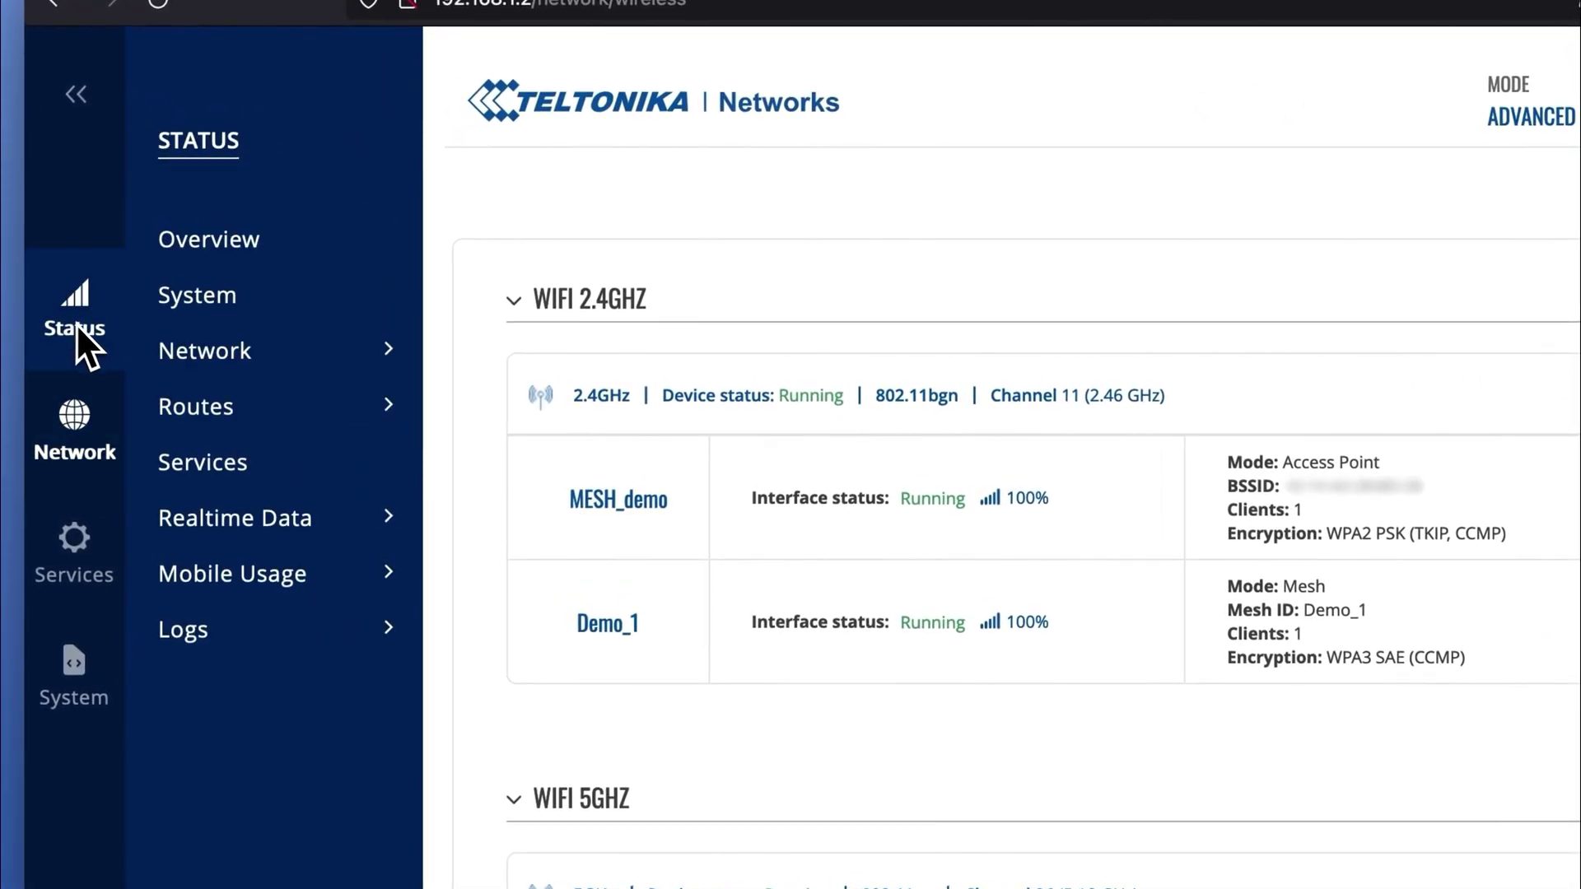
{"action": "mouse_move", "coordinate": [193, 369]}
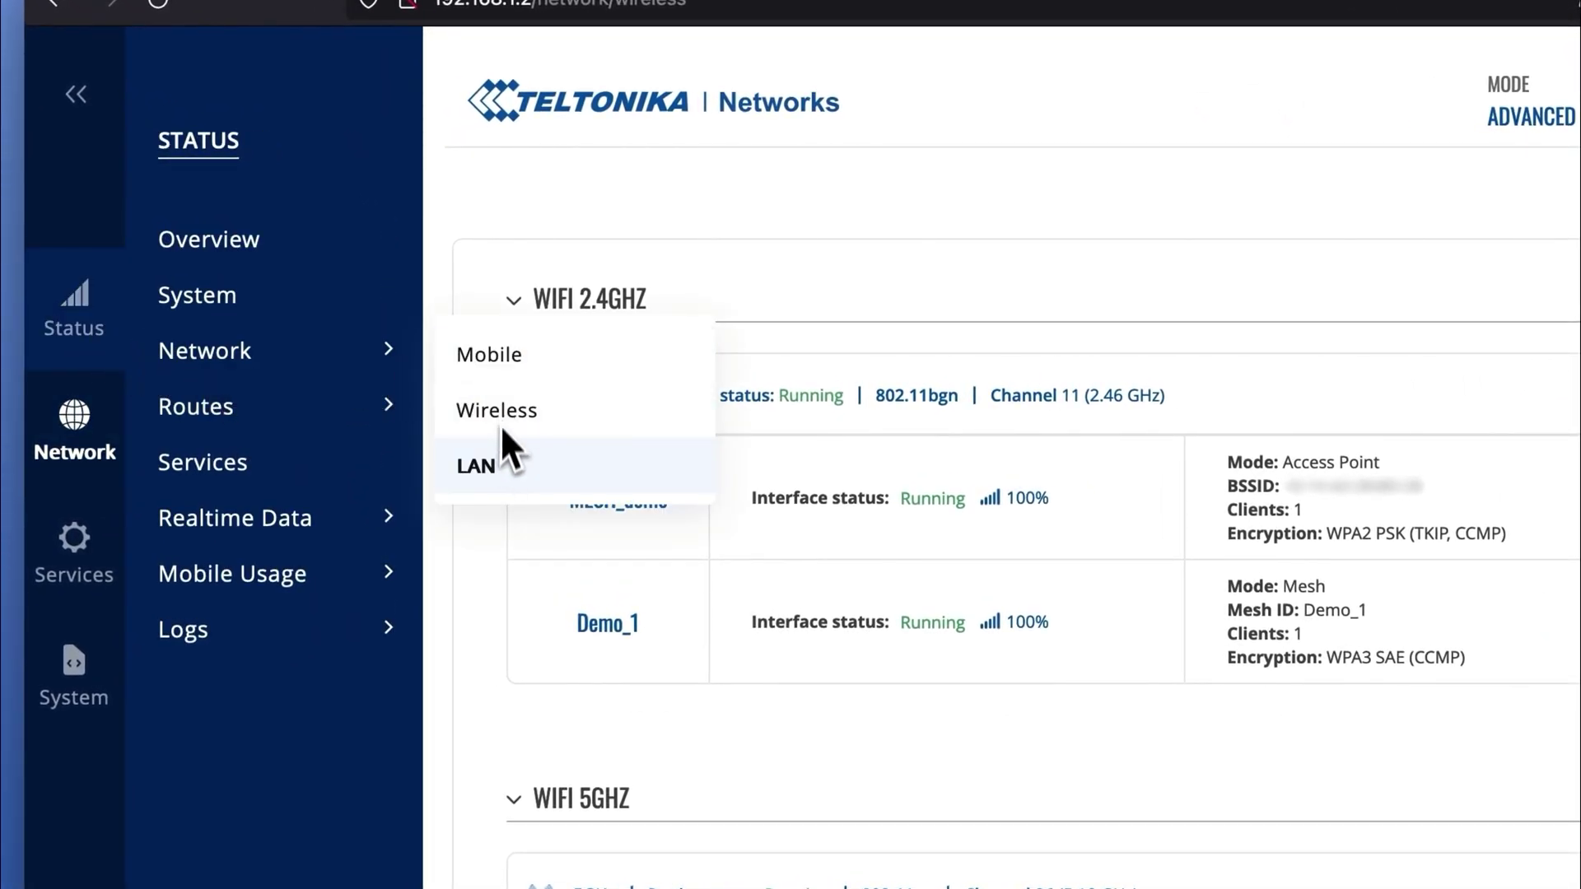
{"action": "left_click", "coordinate": [482, 484]}
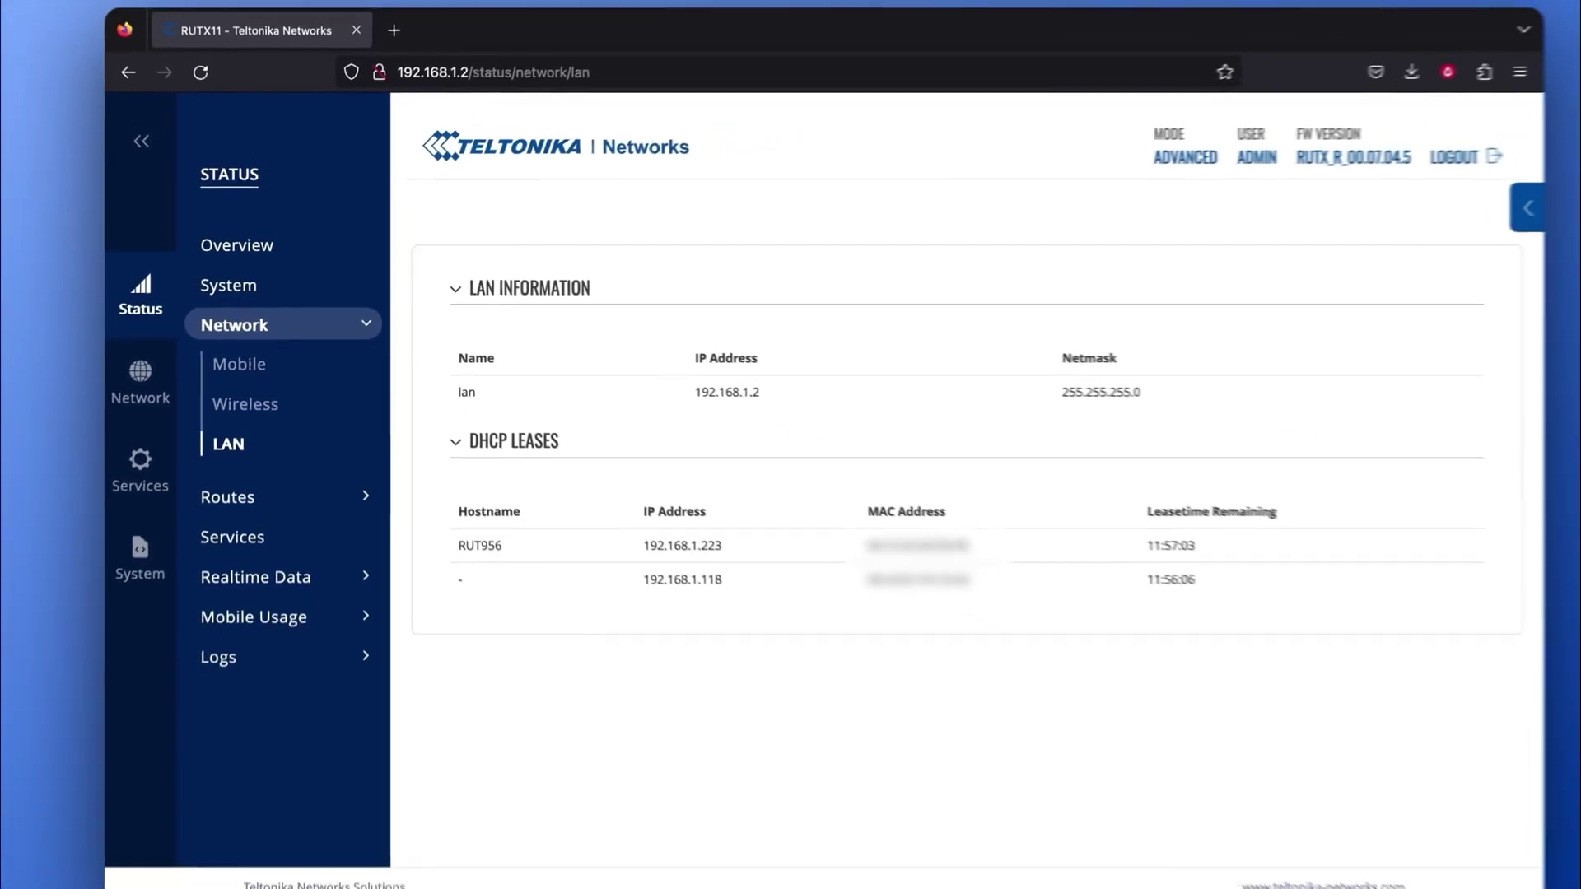